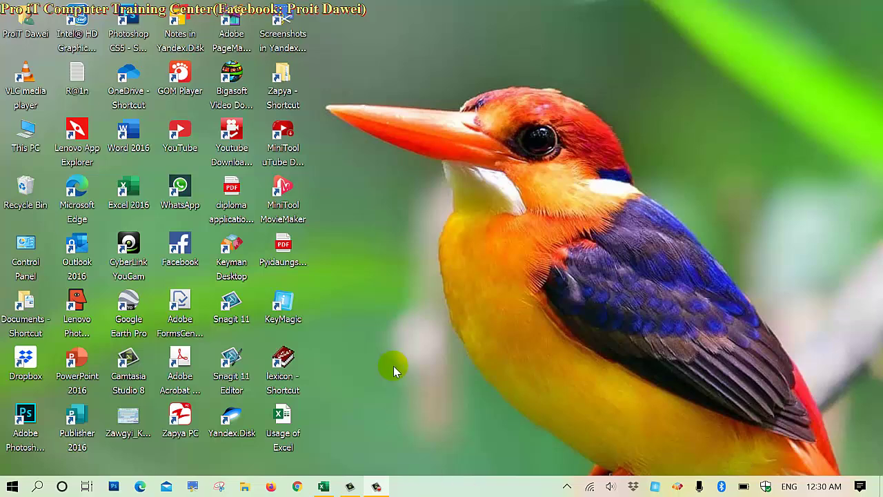
# Open the Usage of Excel workbook from the desktop and pick a cell in column L
pyautogui.doubleClick(283, 416)
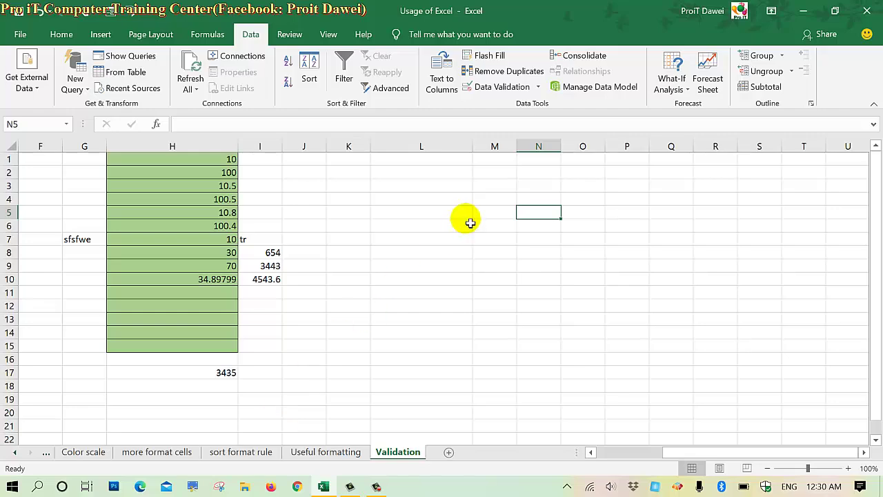
pyautogui.click(470, 222)
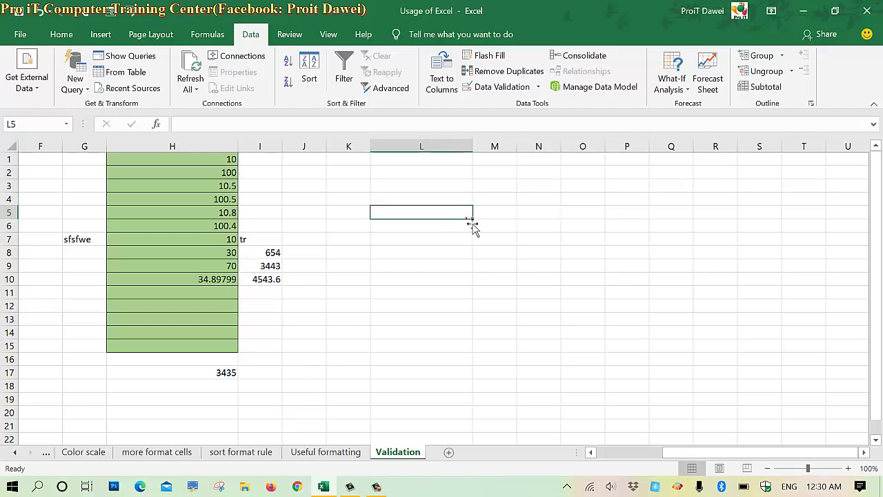
# Preview List data validation without applying it, then select cells L1:L15
pyautogui.click(443, 163)
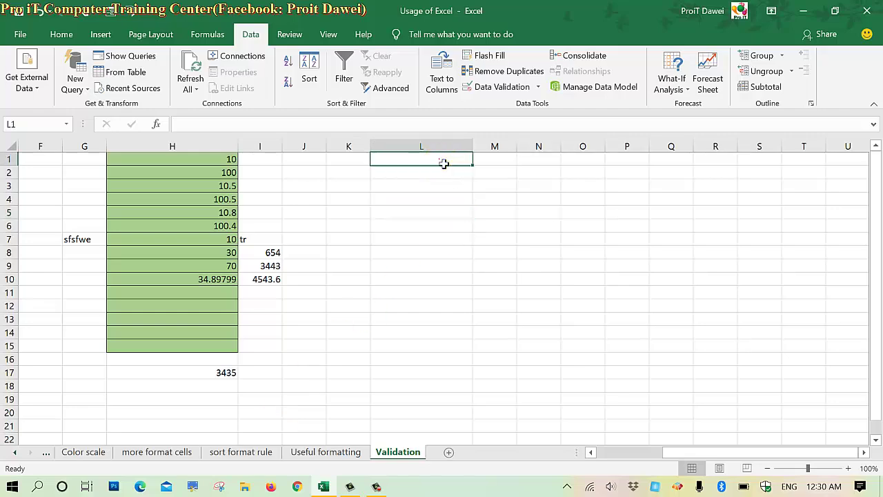
pyautogui.click(484, 88)
pyautogui.click(194, 111)
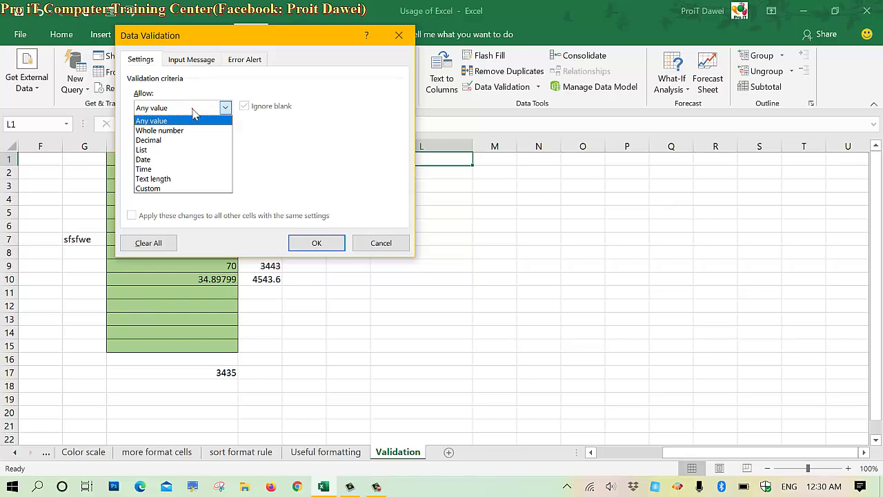
pyautogui.click(155, 149)
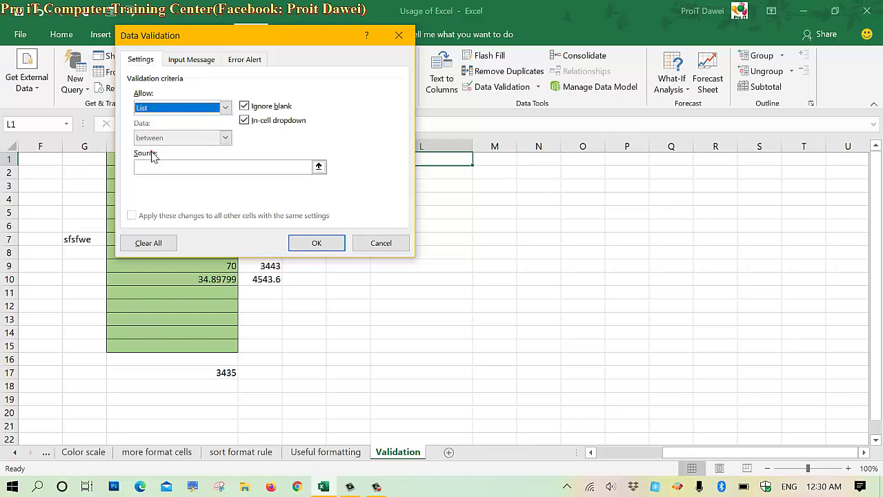
pyautogui.click(177, 108)
pyautogui.click(181, 112)
pyautogui.click(369, 254)
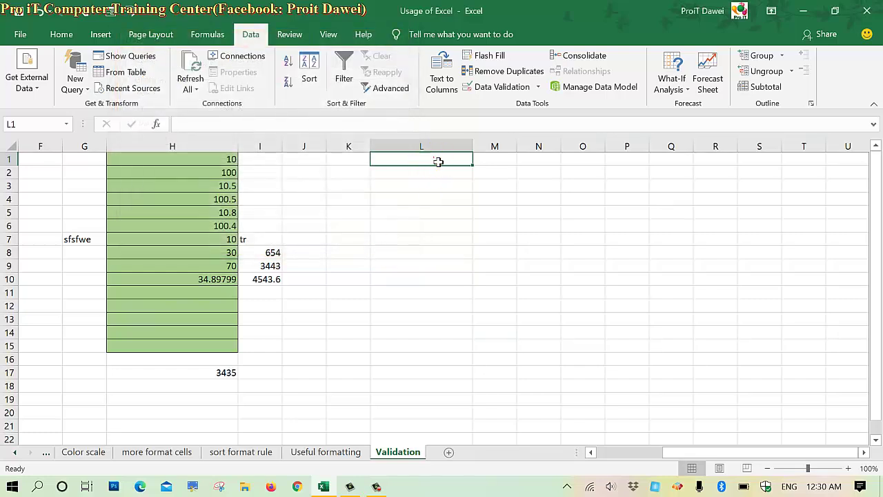
pyautogui.moveTo(438, 160); pyautogui.dragTo(428, 351)
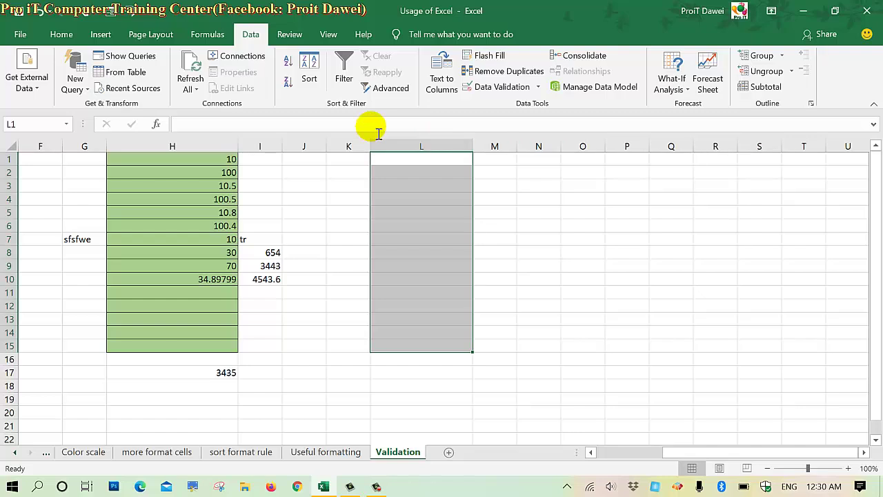
# Give L1:L15 a yellow fill and All Borders
pyautogui.click(61, 35)
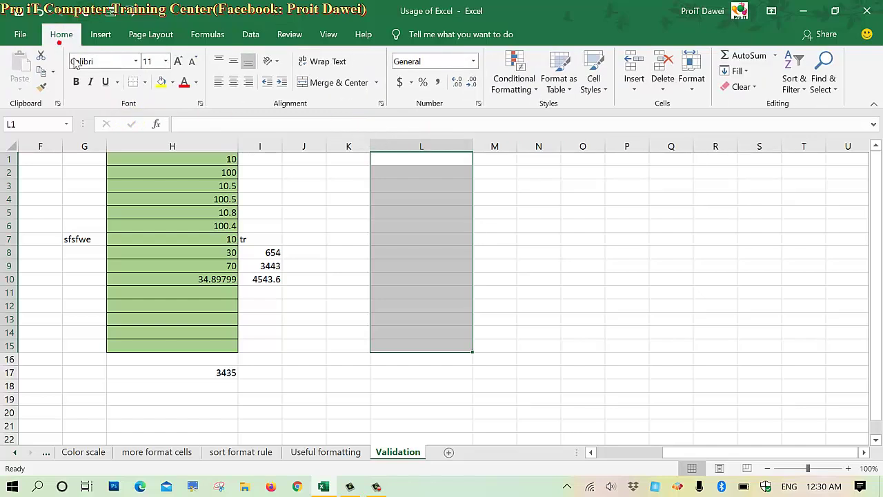
pyautogui.click(173, 83)
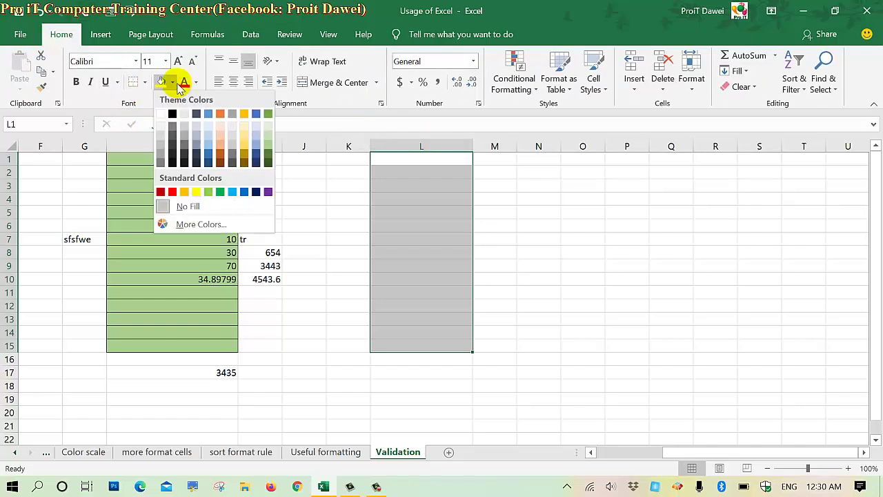
pyautogui.click(174, 83)
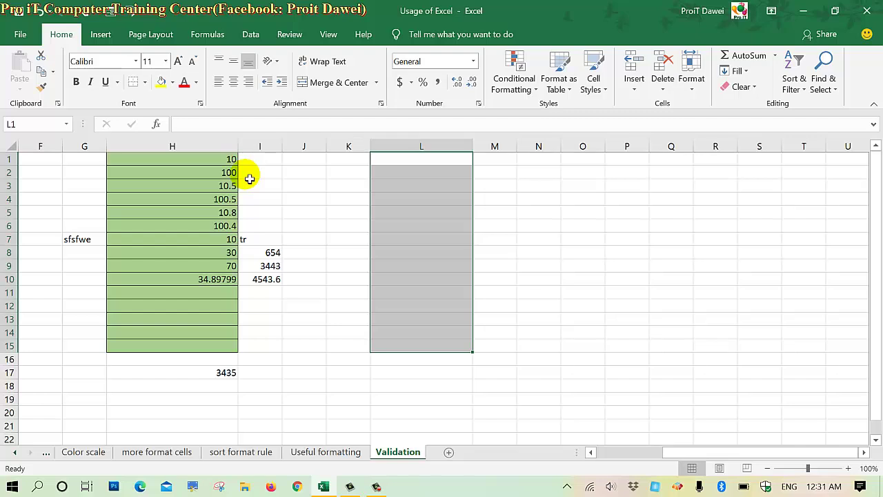
pyautogui.click(161, 83)
pyautogui.click(146, 82)
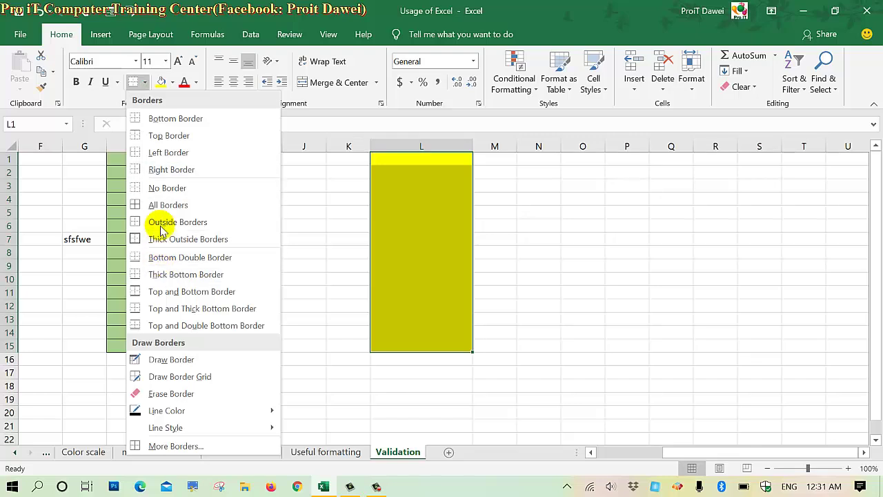
pyautogui.click(154, 201)
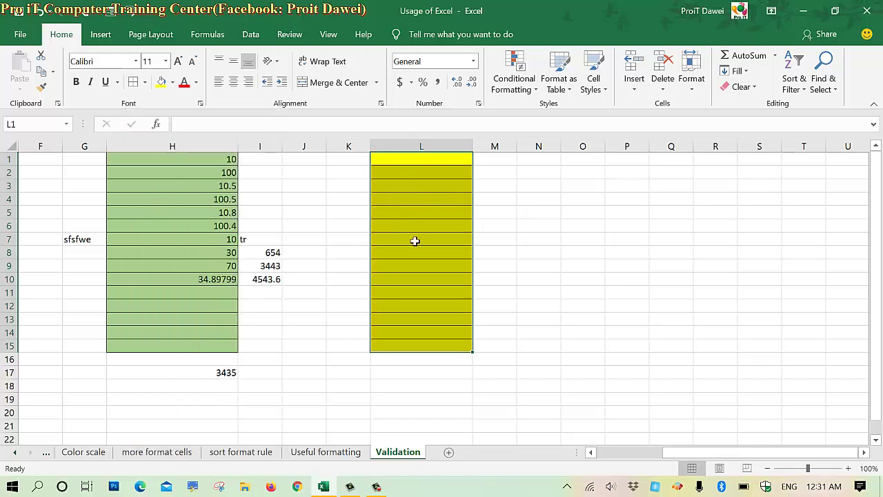
# Extend the range to L1:L19 and reapply the borders and yellow fill
pyautogui.moveTo(427, 163); pyautogui.dragTo(422, 400)
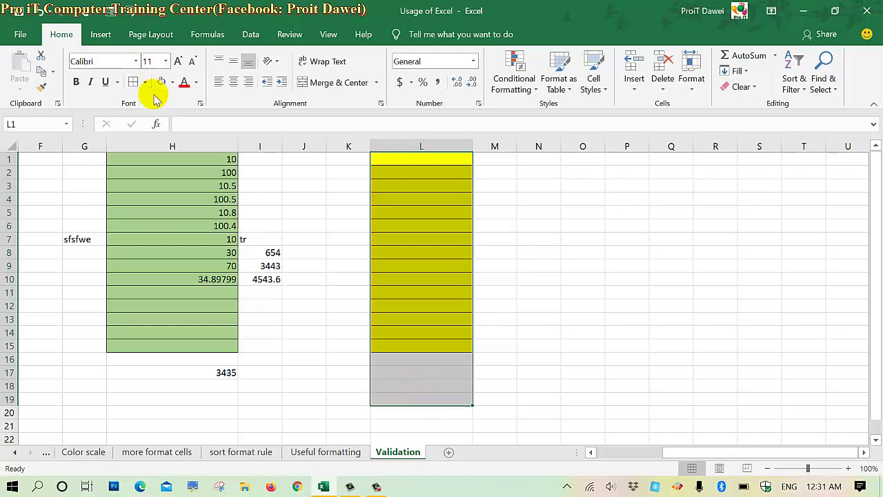
pyautogui.click(135, 82)
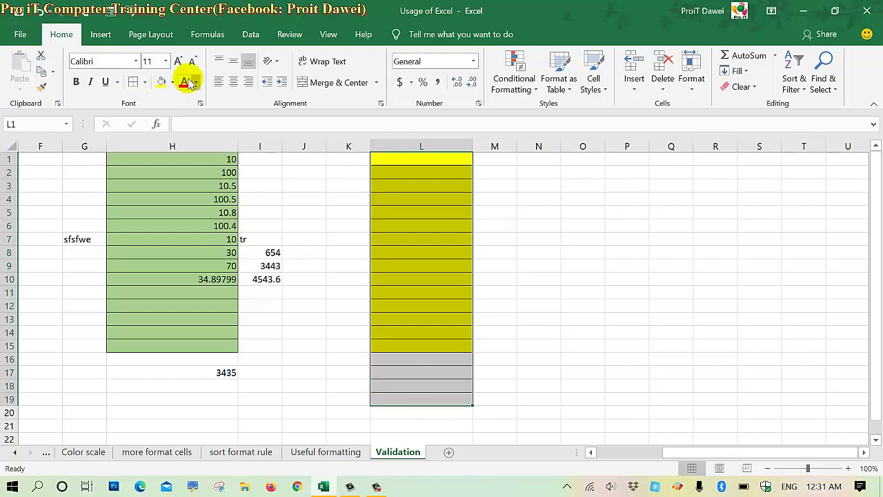
pyautogui.click(161, 82)
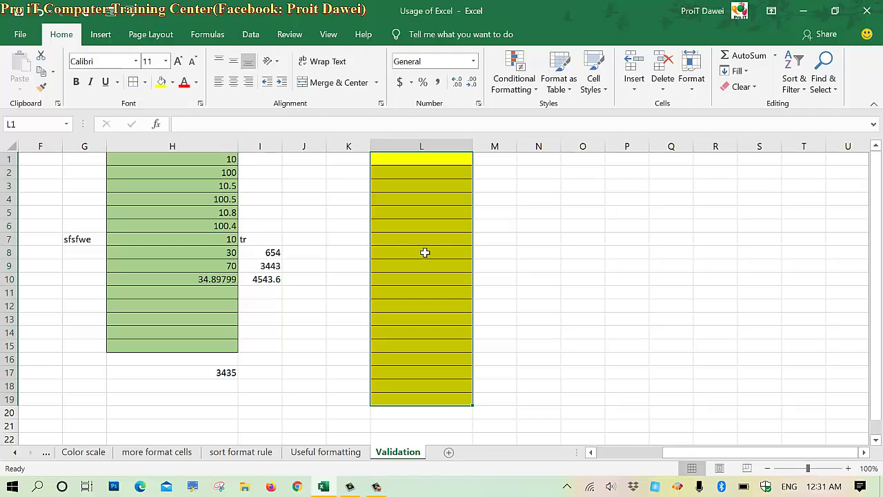
pyautogui.click(249, 36)
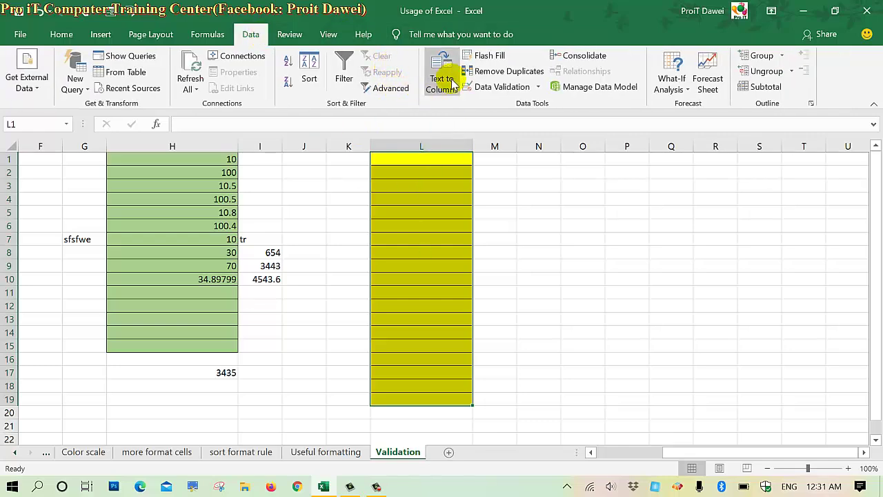
# Set the Data Validation rule for the selected cells to allow only a List
pyautogui.click(478, 89)
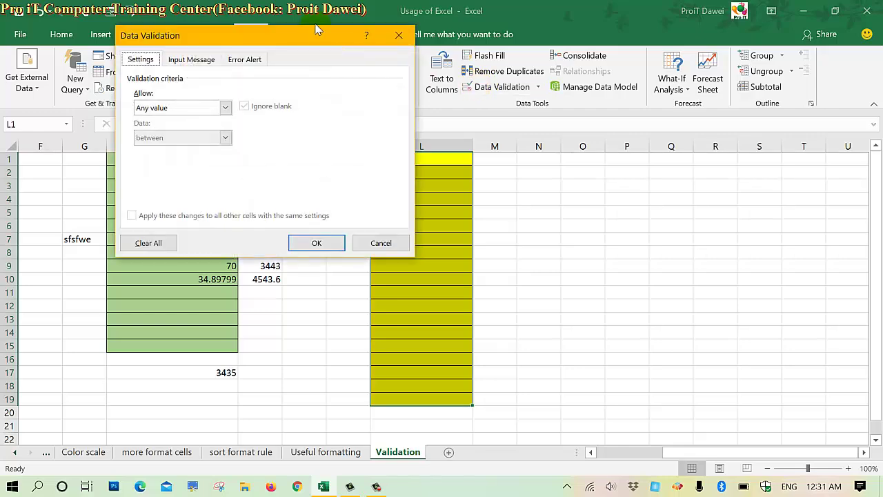
pyautogui.moveTo(394, 38); pyautogui.dragTo(747, 84)
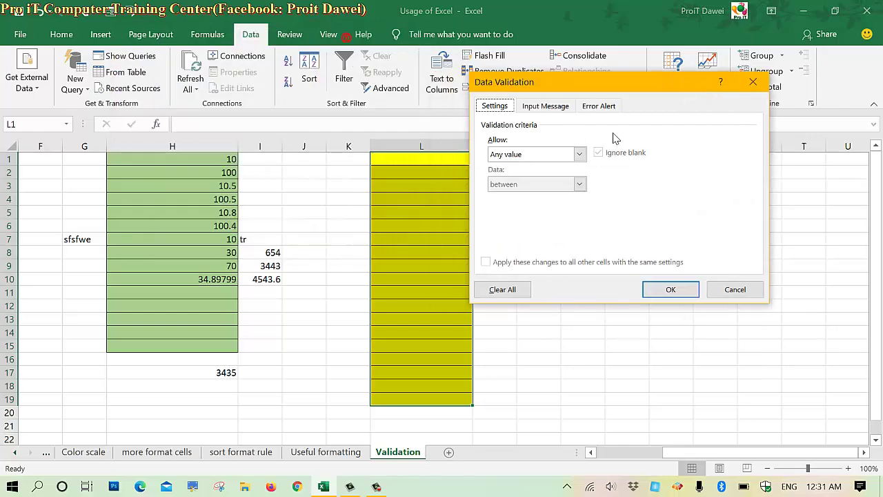
pyautogui.click(558, 154)
pyautogui.click(509, 196)
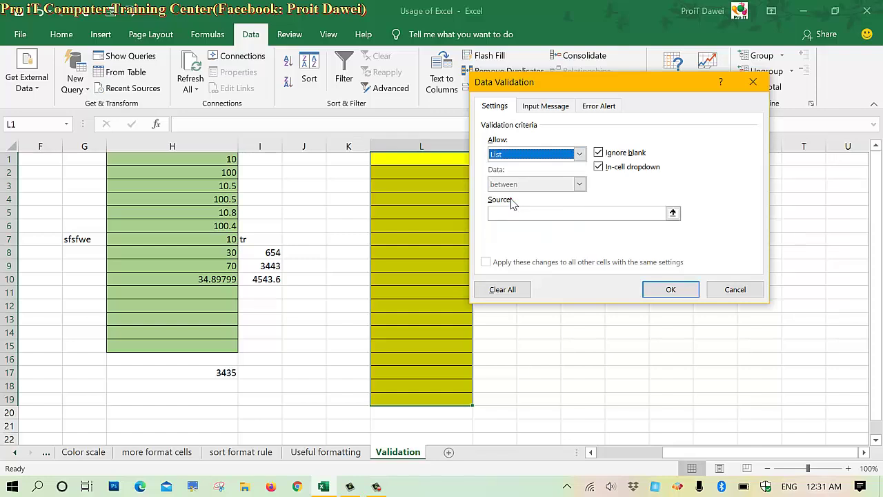
pyautogui.click(527, 218)
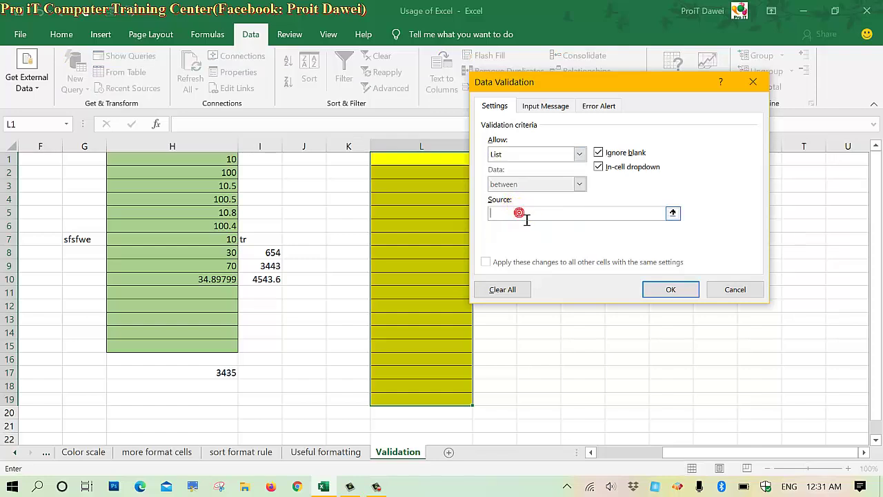
# Enter Apple,Orange,Mango,Strawberry as the list source and confirm the validation
pyautogui.write('apple,Ora')
pyautogui.write('nge,Mango,sgr')
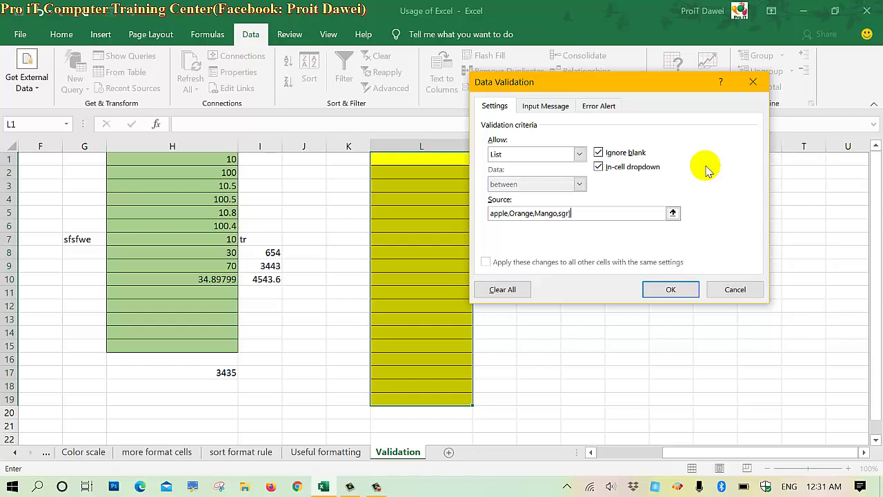
pyautogui.press('BackSpace')
pyautogui.press('BackSpace')
pyautogui.press('BackSpace')
pyautogui.press('BackSpace')
pyautogui.write('Strawbe')
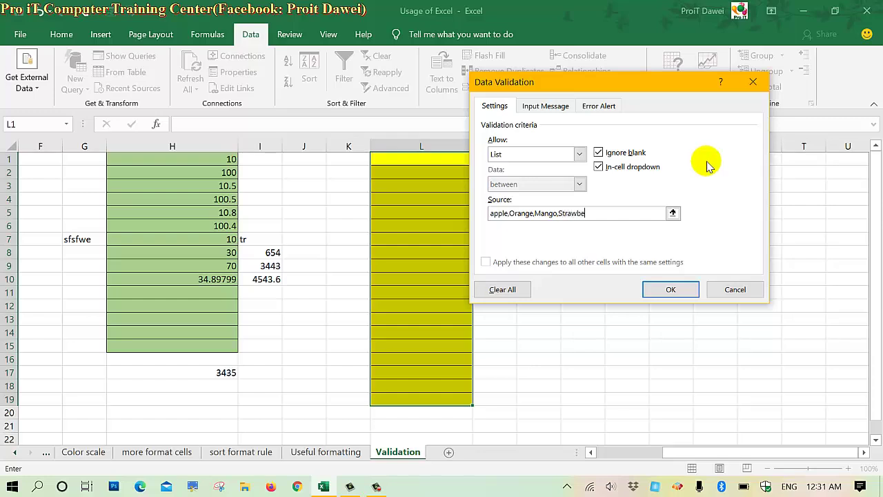
pyautogui.write('rry')
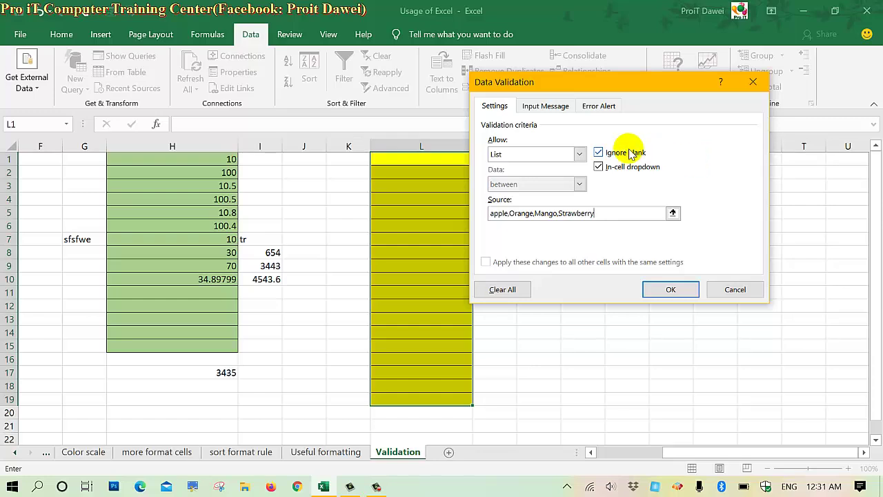
pyautogui.click(498, 219)
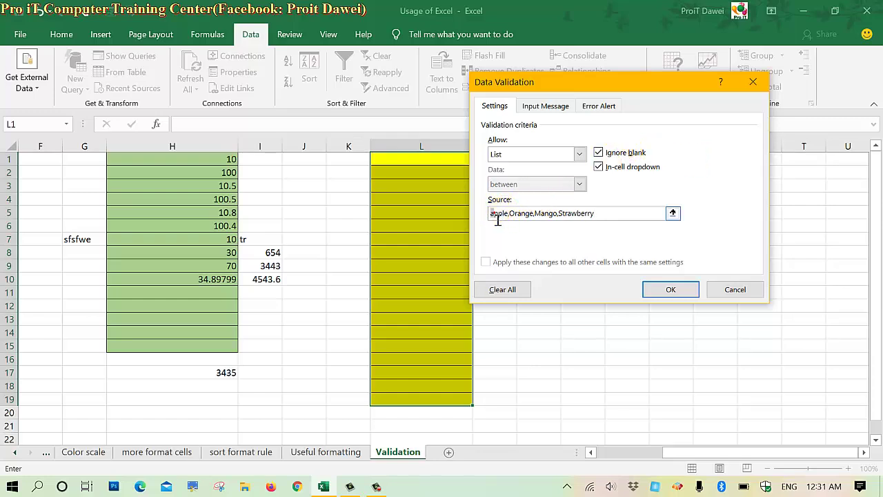
pyautogui.press('BackSpace')
pyautogui.write('A')
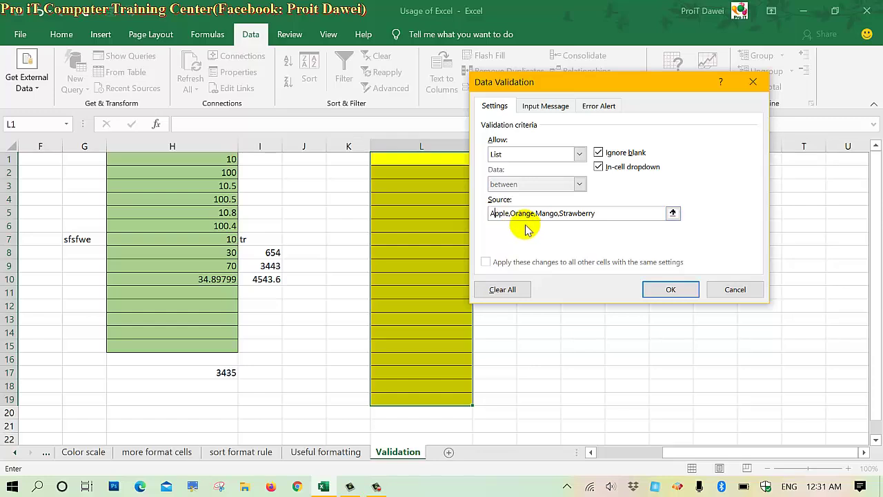
pyautogui.doubleClick(510, 222)
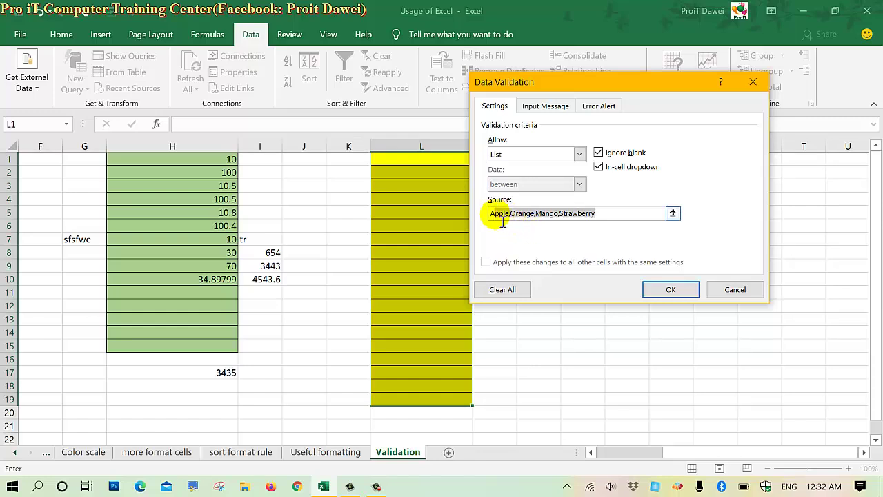
pyautogui.click(523, 220)
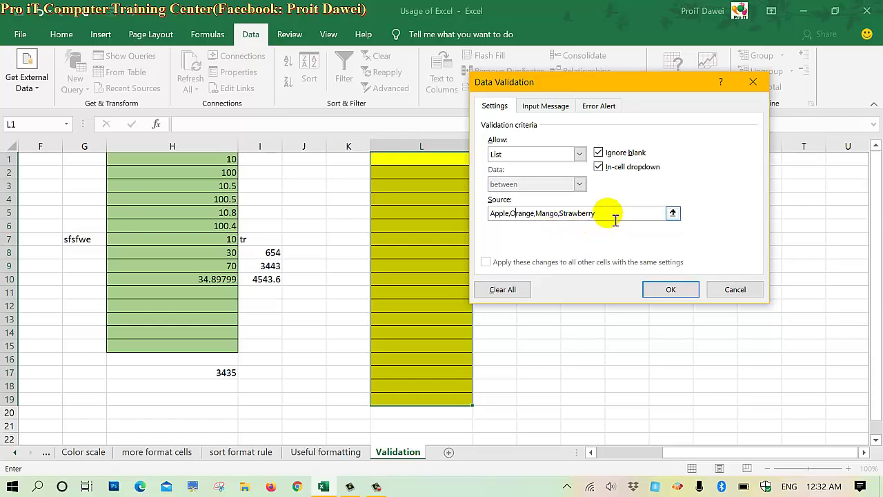
pyautogui.click(605, 214)
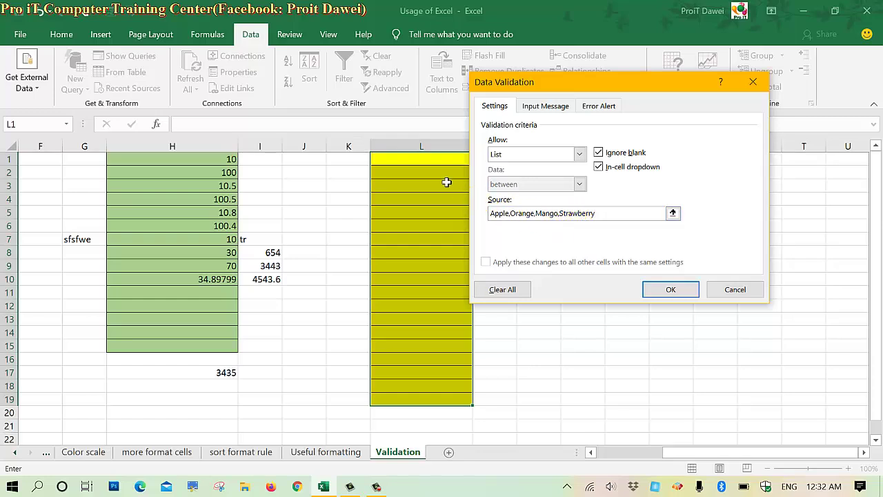
pyautogui.click(411, 184)
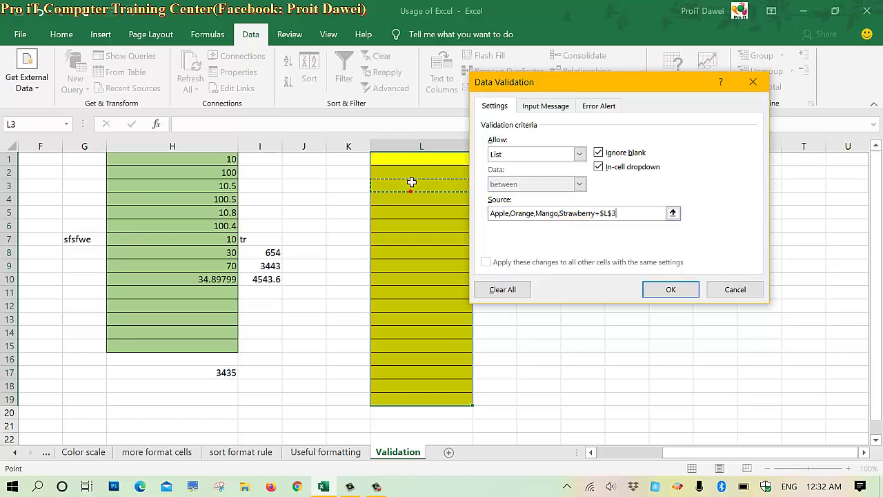
pyautogui.click(649, 219)
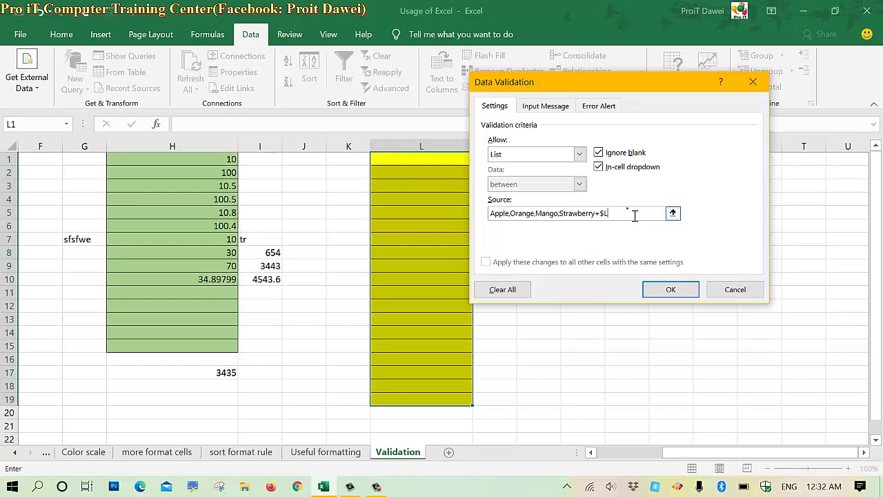
pyautogui.click(654, 286)
# Pick Orange for L1 and L3 and Strawberry for L6 from the dropdowns
pyautogui.click(432, 164)
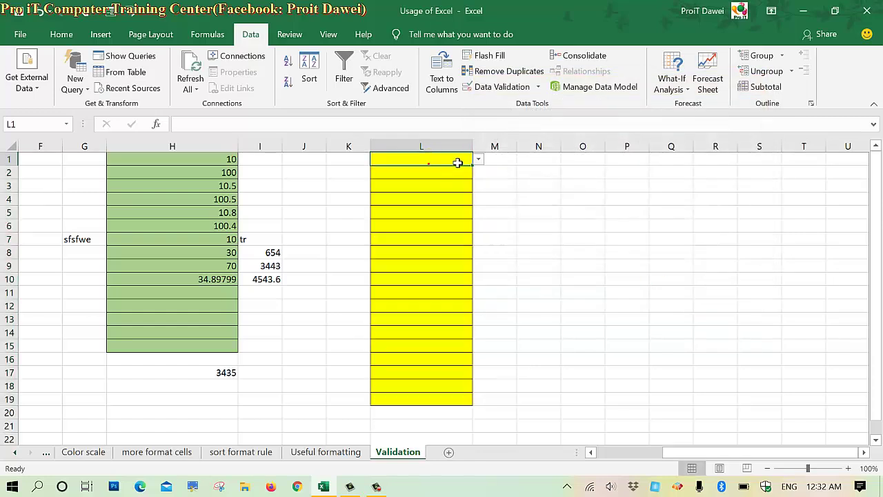
pyautogui.click(478, 158)
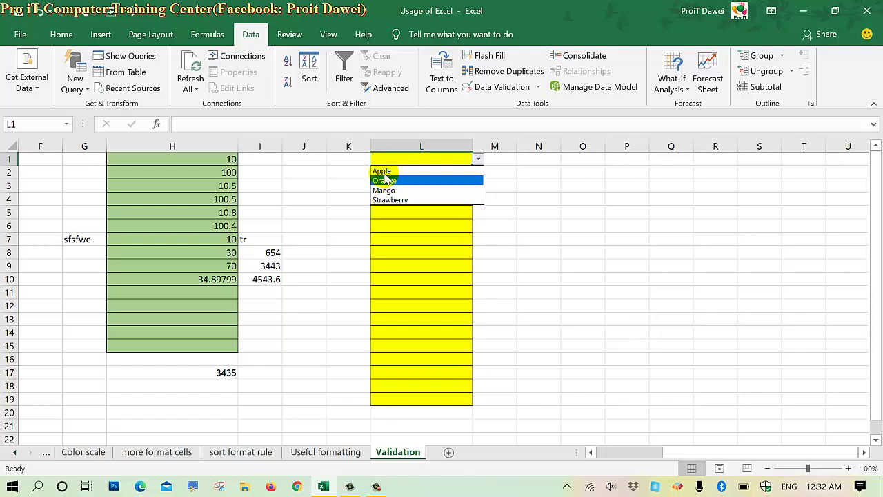
pyautogui.click(407, 225)
pyautogui.click(478, 160)
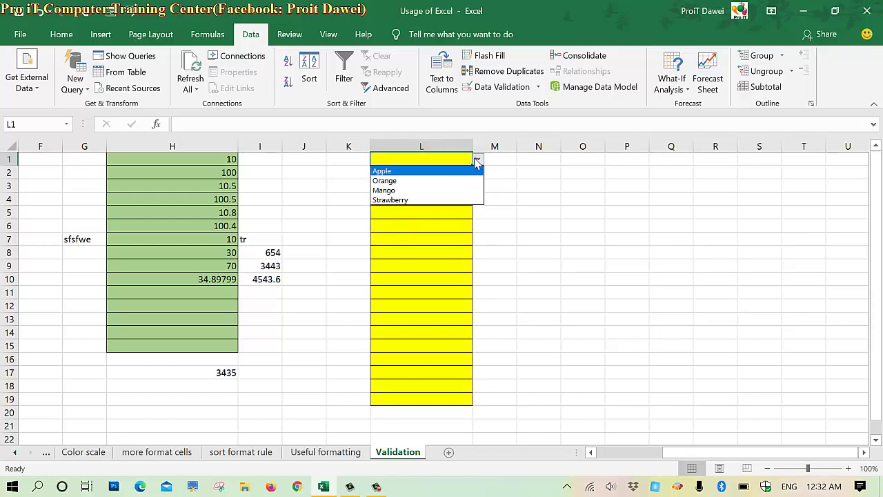
pyautogui.click(416, 176)
pyautogui.click(429, 187)
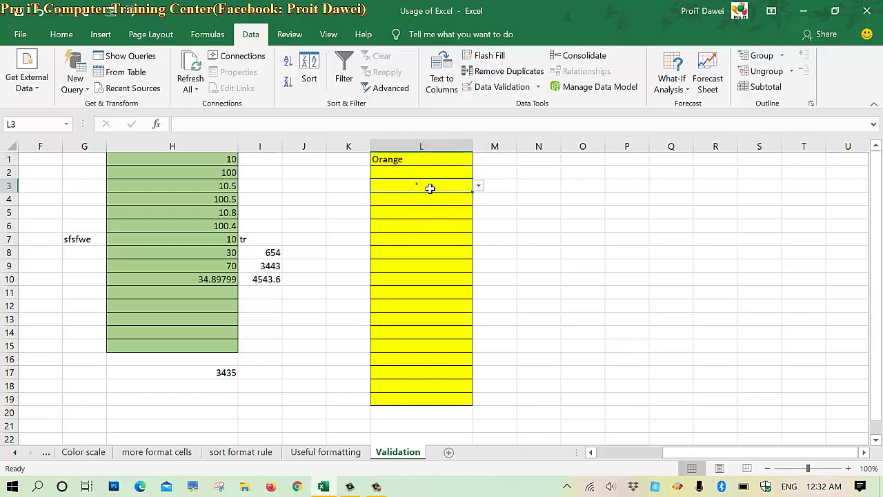
pyautogui.click(478, 186)
pyautogui.click(448, 204)
pyautogui.click(462, 221)
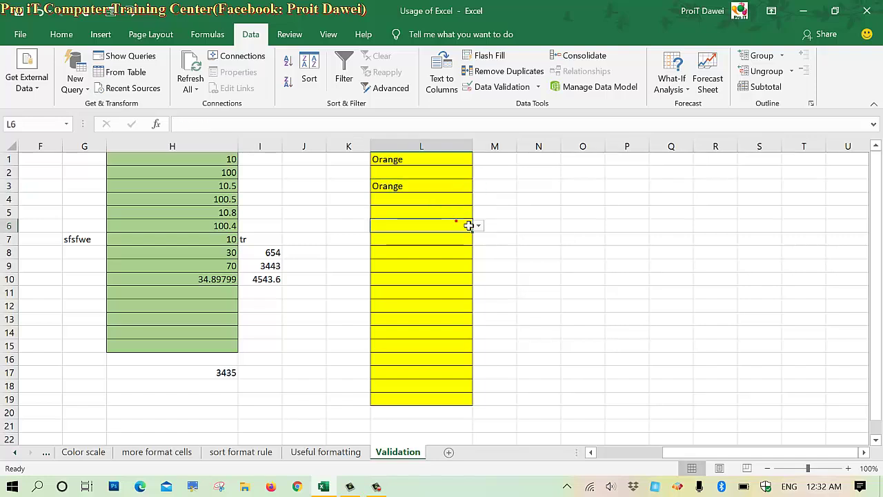
pyautogui.click(478, 225)
pyautogui.click(397, 267)
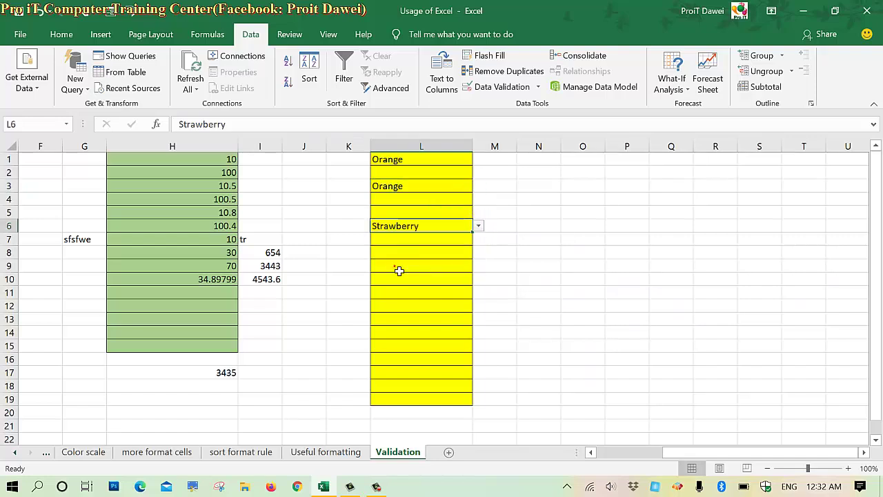
# Type Apple into L9 and Mango into L10
pyautogui.click(407, 269)
pyautogui.write('App')
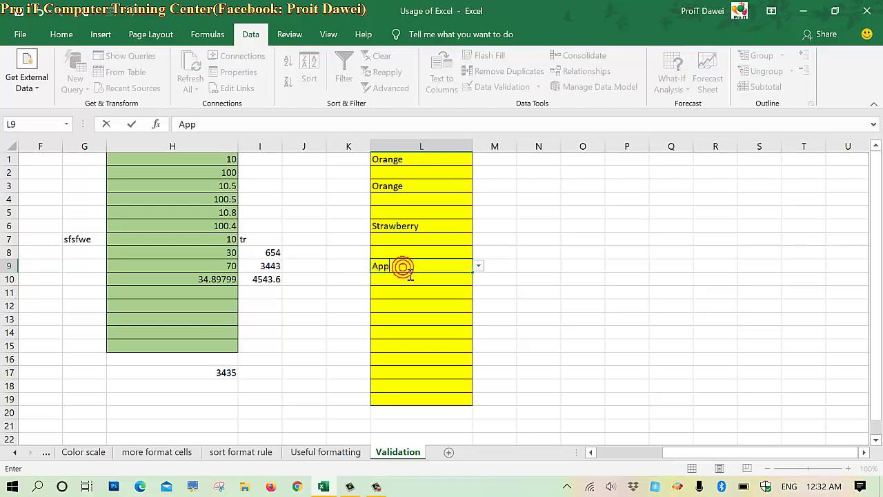
pyautogui.write('le')
pyautogui.press('Return')
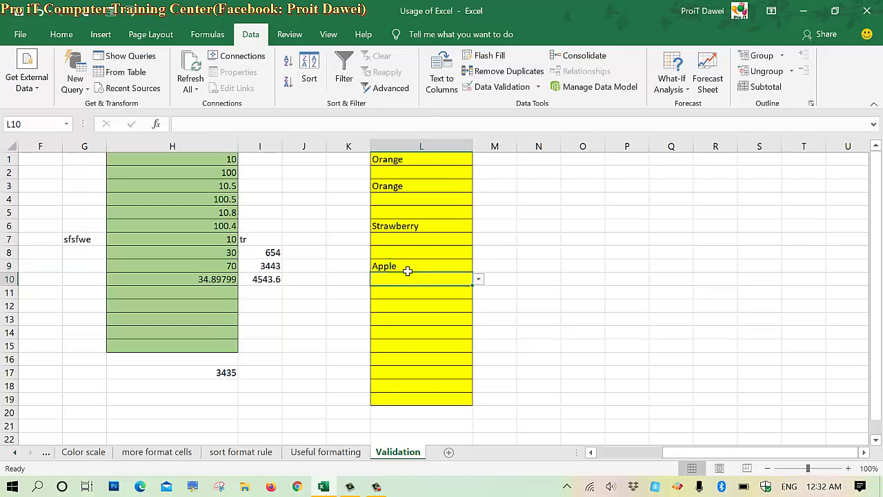
pyautogui.write('Mango')
pyautogui.press('Return')
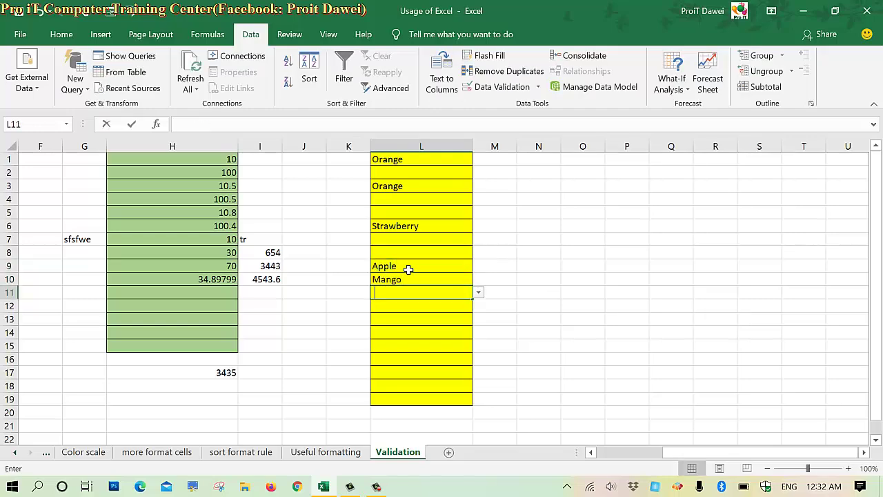
# Try Pine and Mengo, see both rejected, then enter Mango in L12
pyautogui.write('Pine ap')
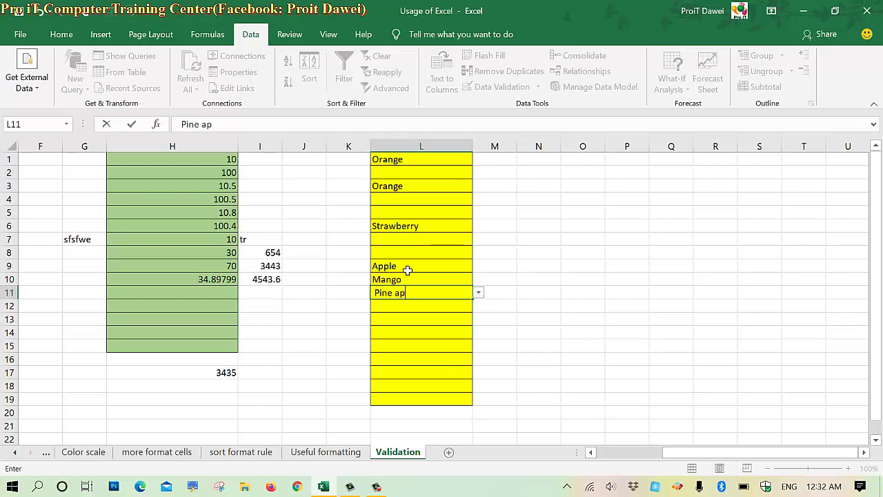
pyautogui.write('pple')
pyautogui.press('Return')
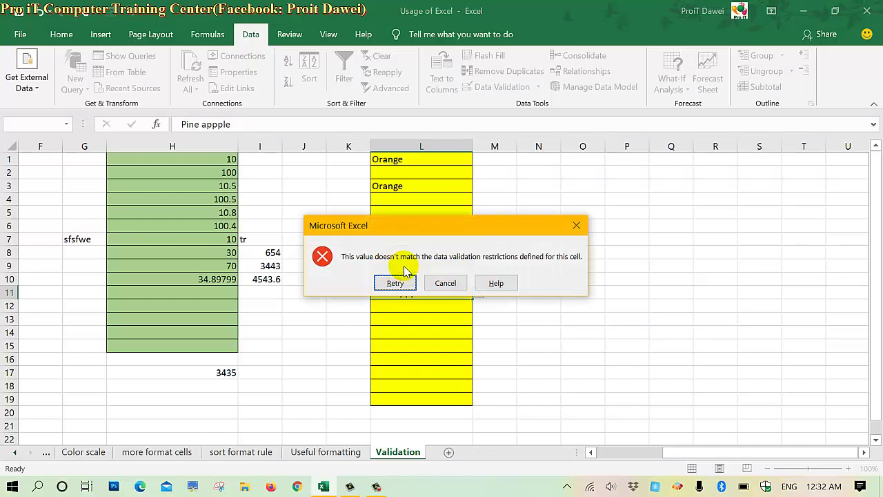
pyautogui.press('Escape')
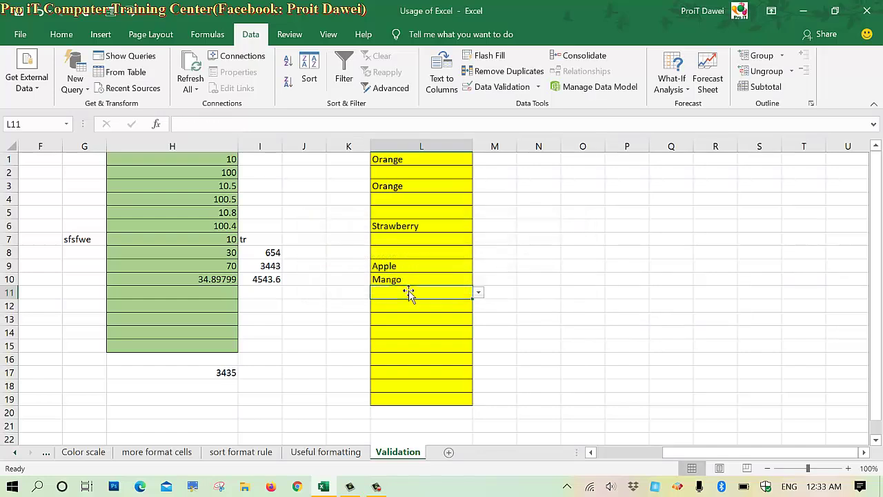
pyautogui.press('Down')
pyautogui.write('Men')
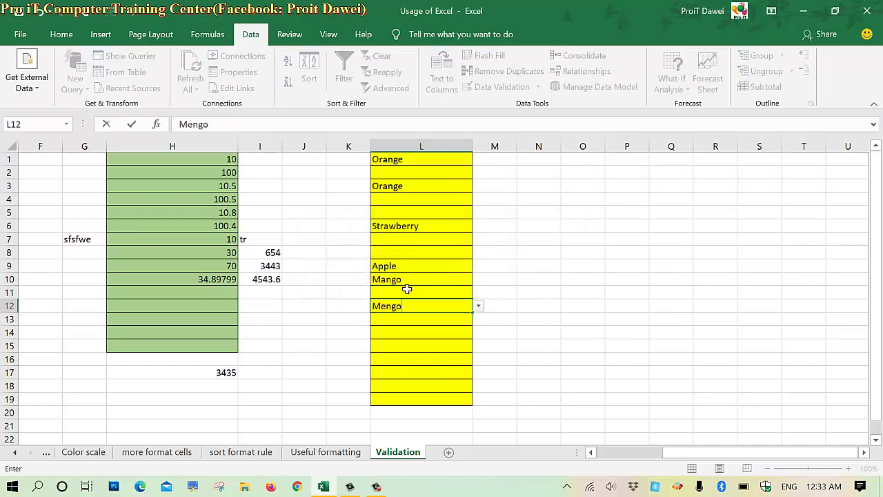
pyautogui.press('Return')
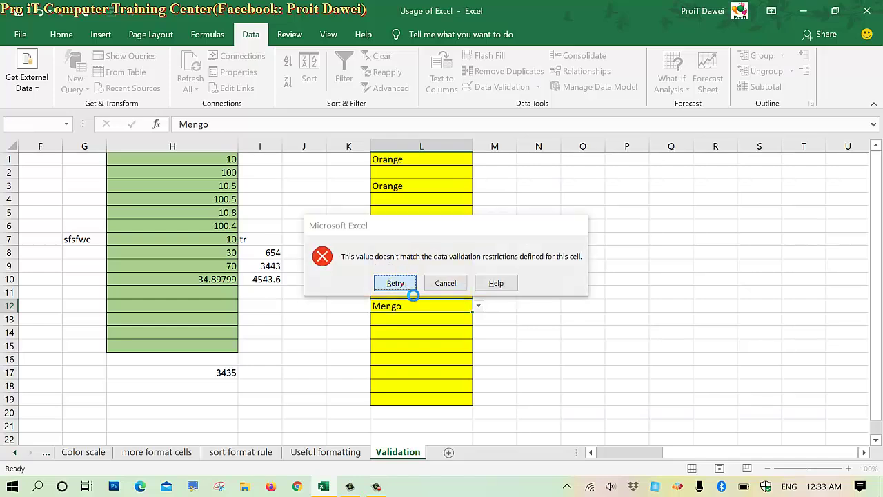
pyautogui.click(455, 285)
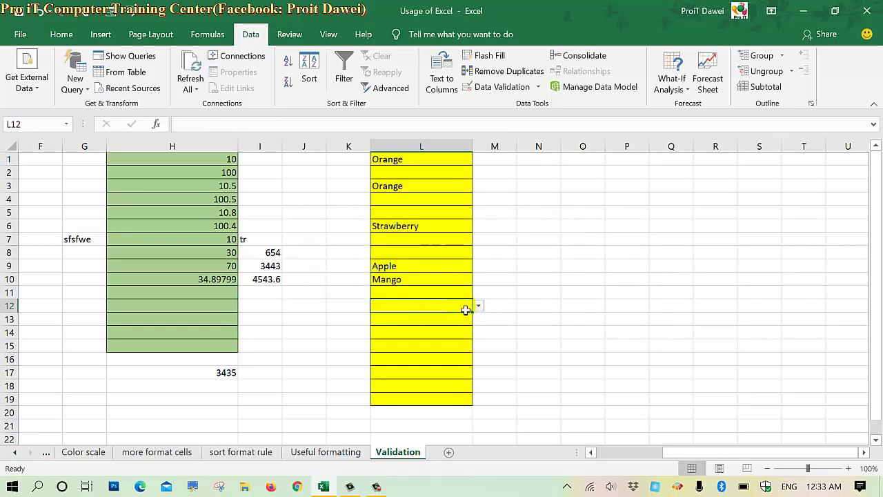
pyautogui.write('Mango')
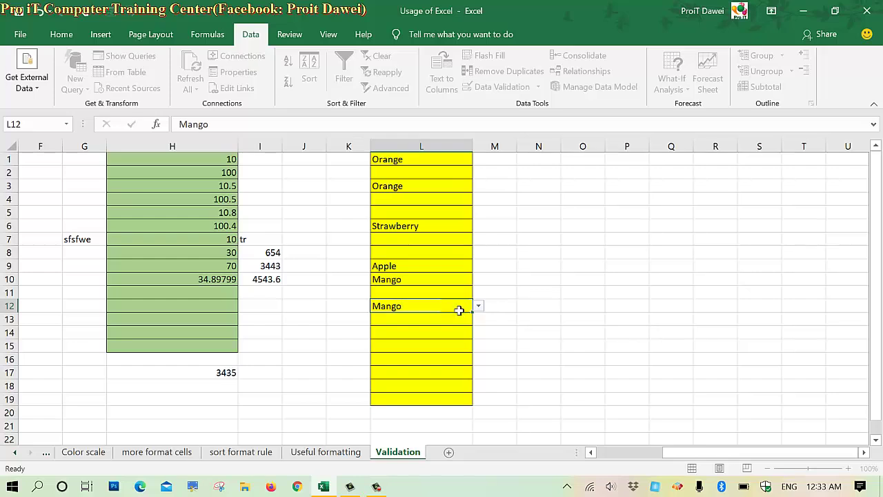
pyautogui.press('Return')
# Try the unlisted entry Banan in L15 and cancel the validation error
pyautogui.click(420, 349)
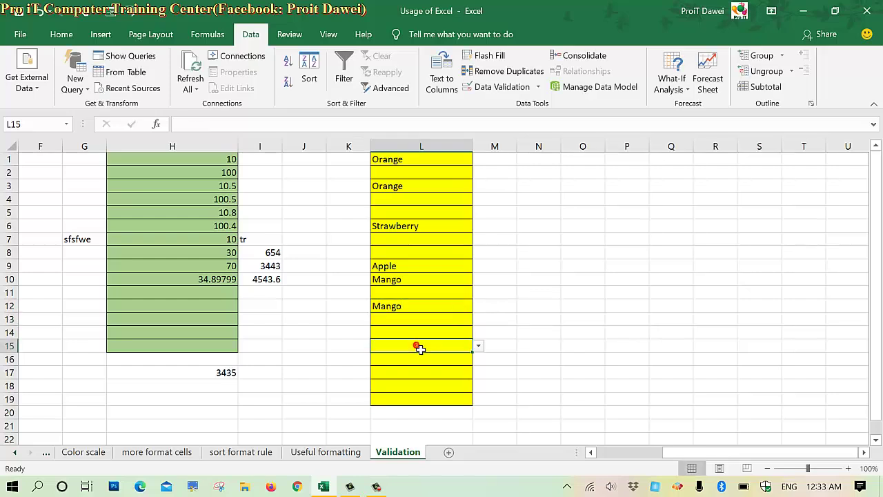
pyautogui.write('Banan')
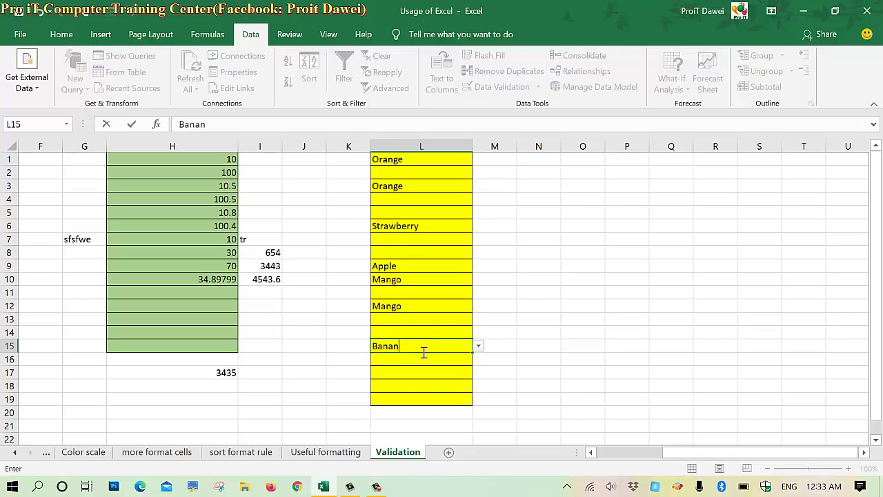
pyautogui.press('Return')
pyautogui.press('Return')
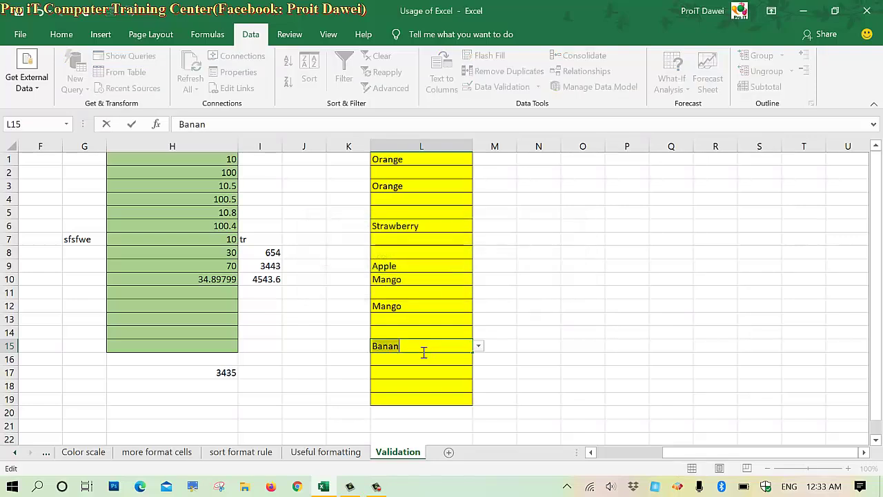
pyautogui.press('Return')
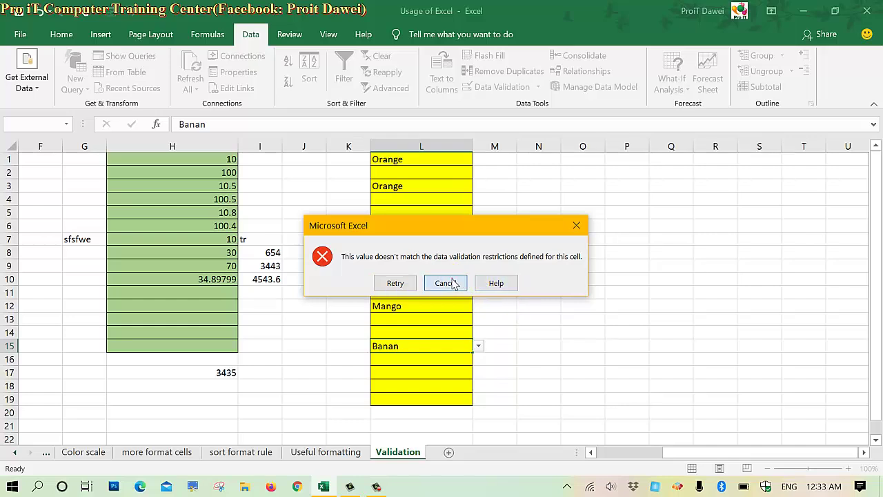
pyautogui.click(448, 281)
pyautogui.click(424, 413)
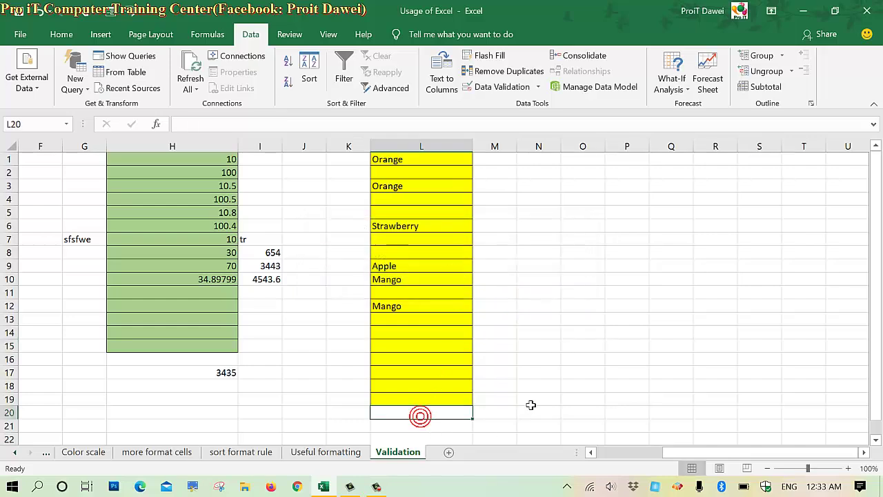
pyautogui.click(530, 266)
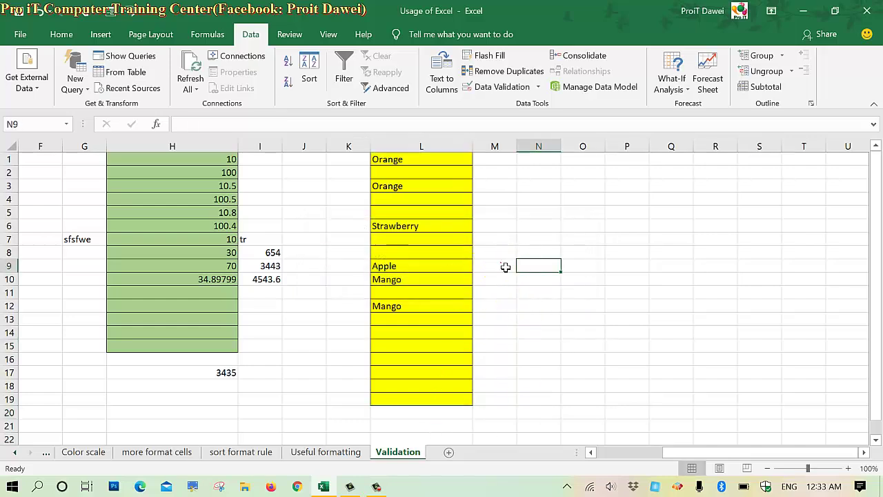
# Fill L1's formatting down to L19 and enter Banana in M13
pyautogui.click(505, 267)
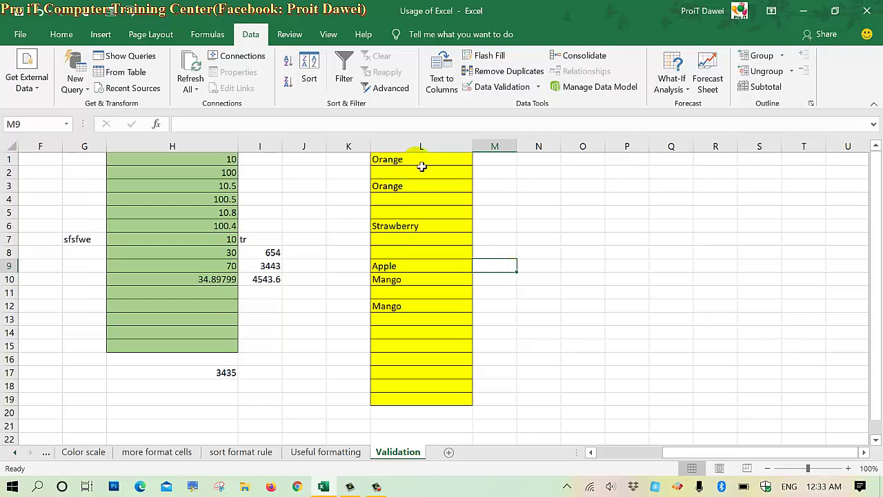
pyautogui.moveTo(417, 159)
pyautogui.mouseDown()
pyautogui.moveTo(440, 302)
pyautogui.moveTo(440, 398)
pyautogui.mouseUp()
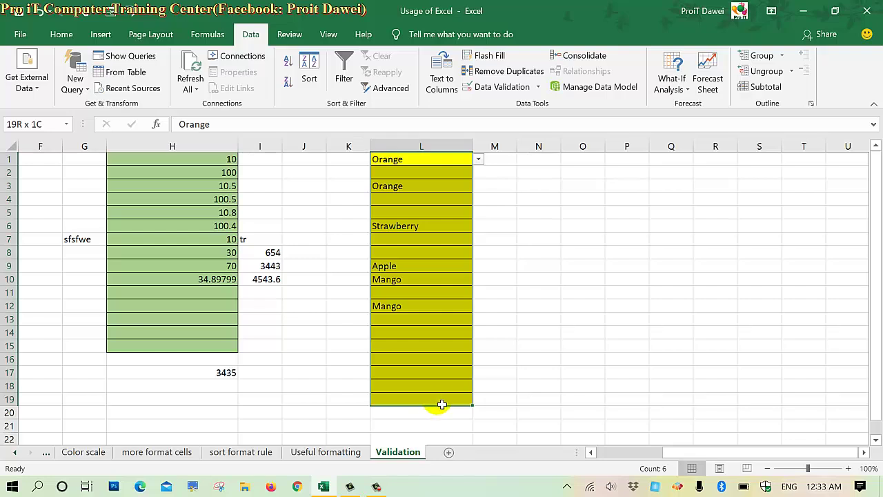
pyautogui.click(500, 320)
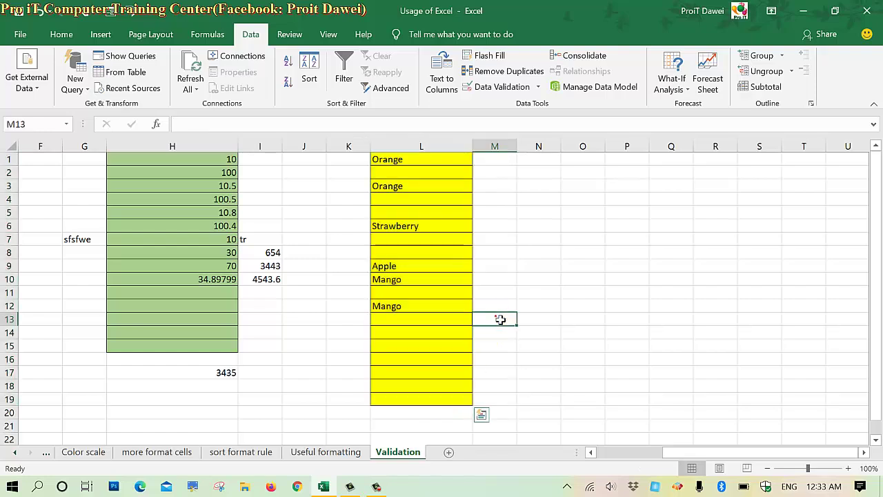
pyautogui.write('Banana')
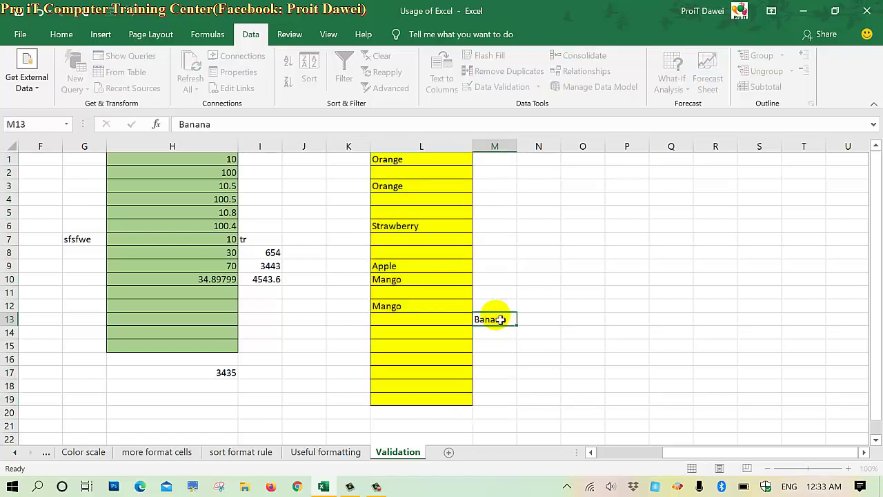
pyautogui.press('Return')
# Enter Pine Apple in L21, outside the validated range
pyautogui.click(418, 425)
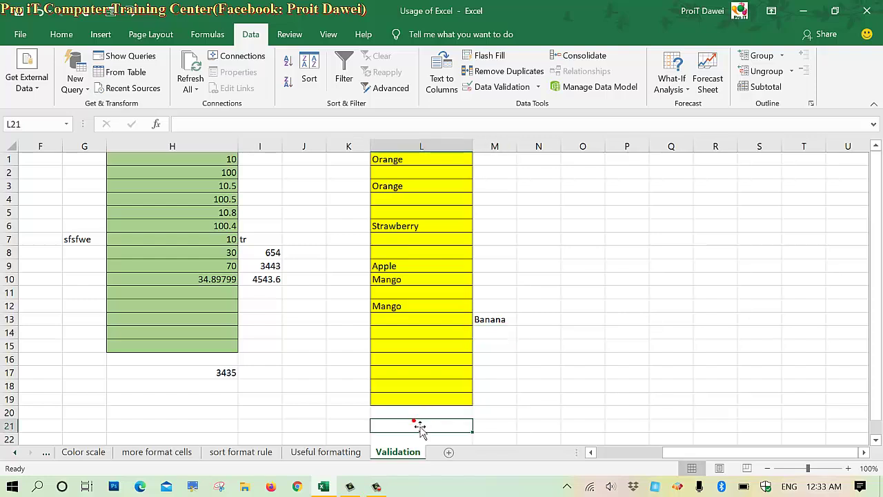
pyautogui.write('Pie')
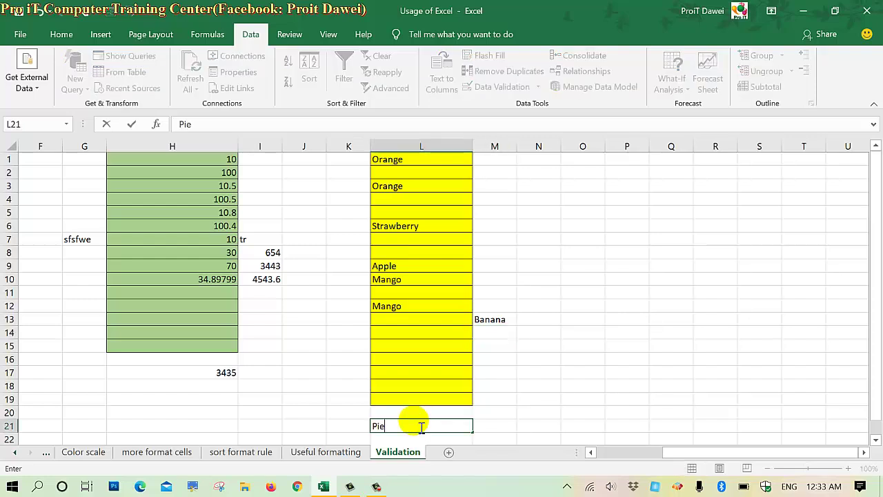
pyautogui.press('BackSpace')
pyautogui.write('ne Apple')
pyautogui.press('Return')
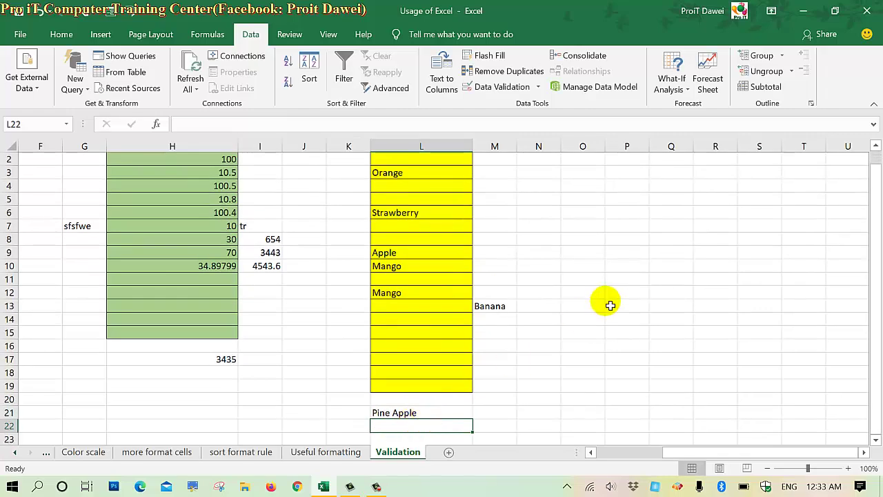
pyautogui.click(612, 307)
pyautogui.scroll(1, 613, 307)
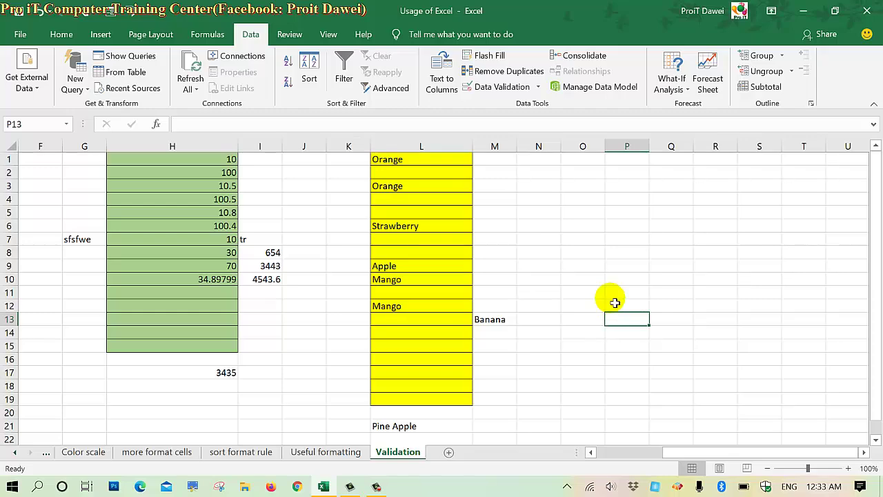
# Scroll right and widen column O
pyautogui.click(865, 452)
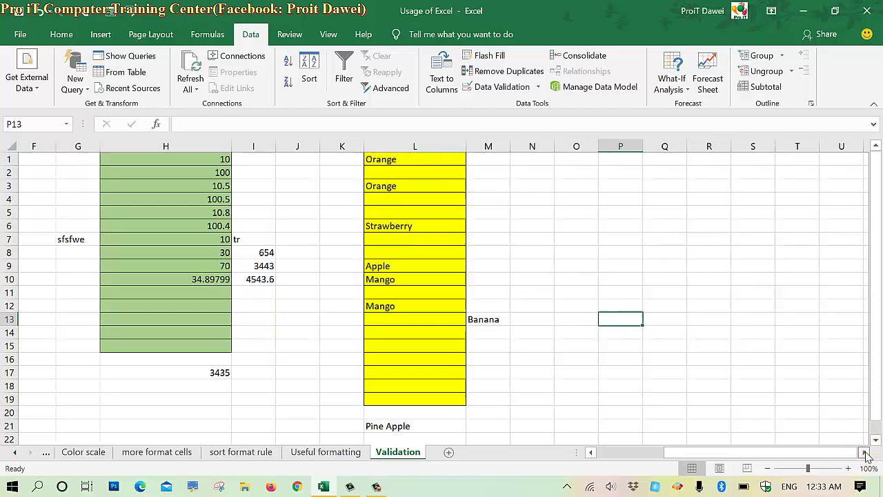
pyautogui.click(864, 452)
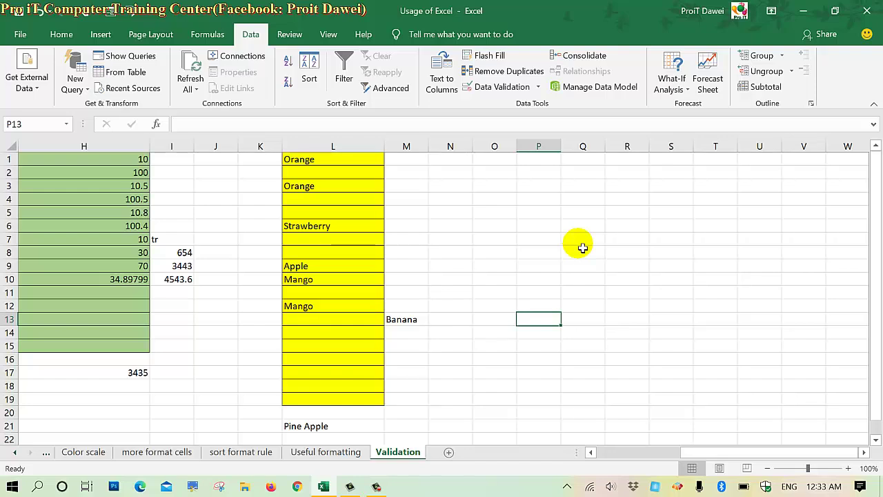
pyautogui.moveTo(516, 146); pyautogui.dragTo(577, 146)
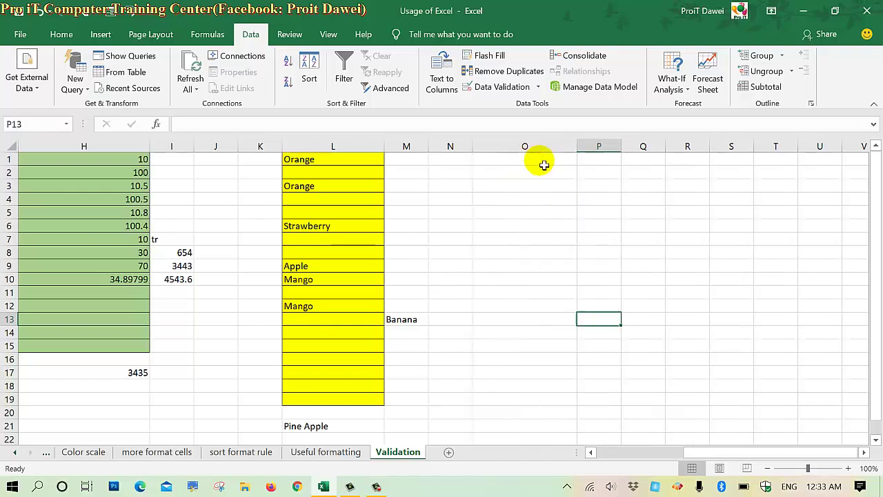
# Fill O1:O19 light green and add borders to the cells
pyautogui.moveTo(517, 160); pyautogui.dragTo(520, 405)
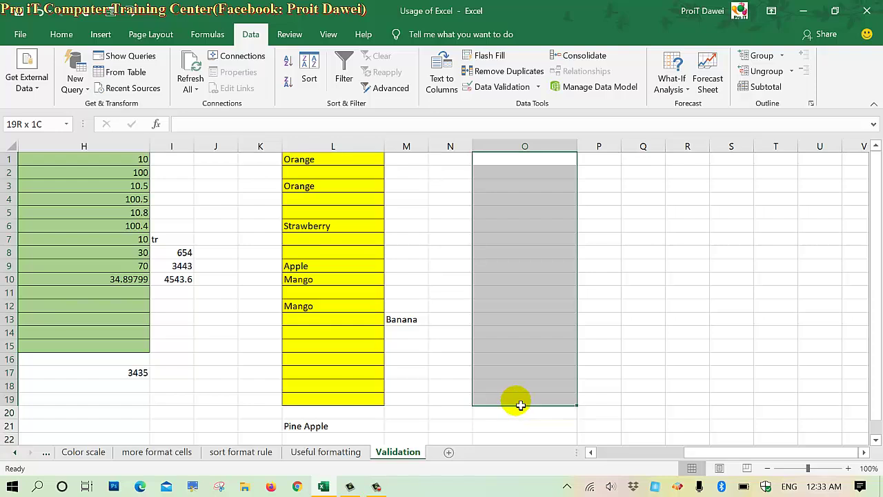
pyautogui.click(61, 33)
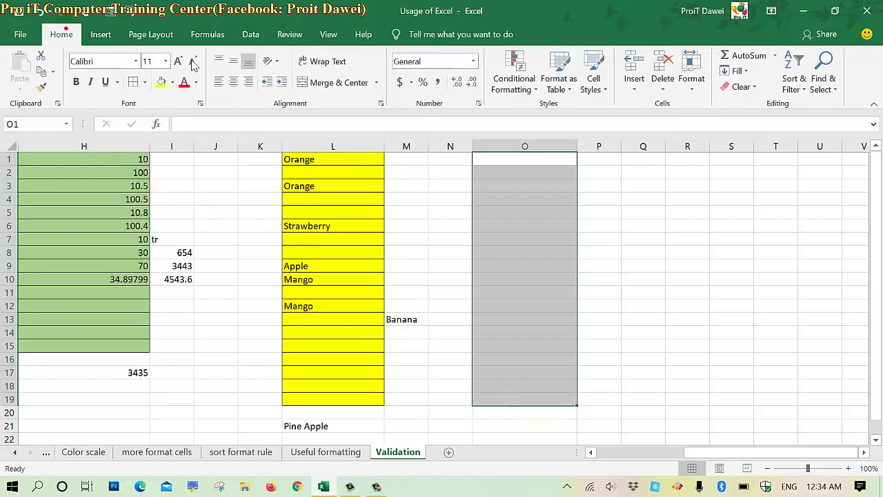
pyautogui.click(173, 82)
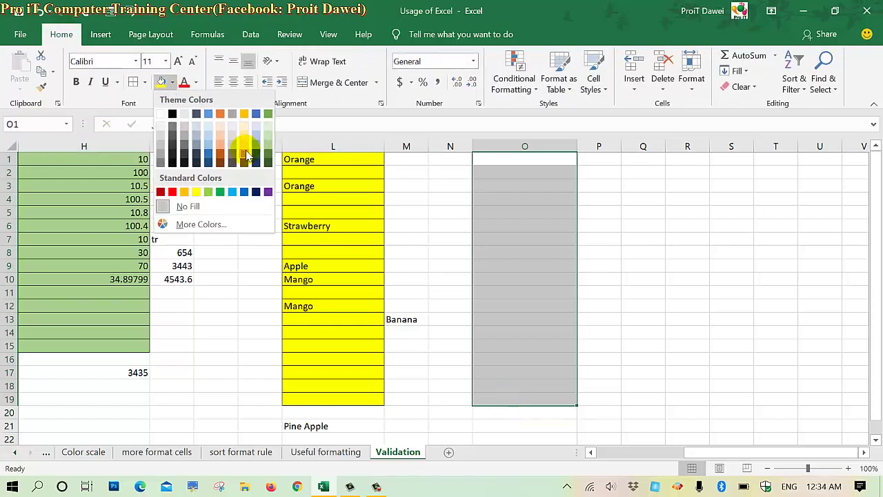
pyautogui.click(267, 137)
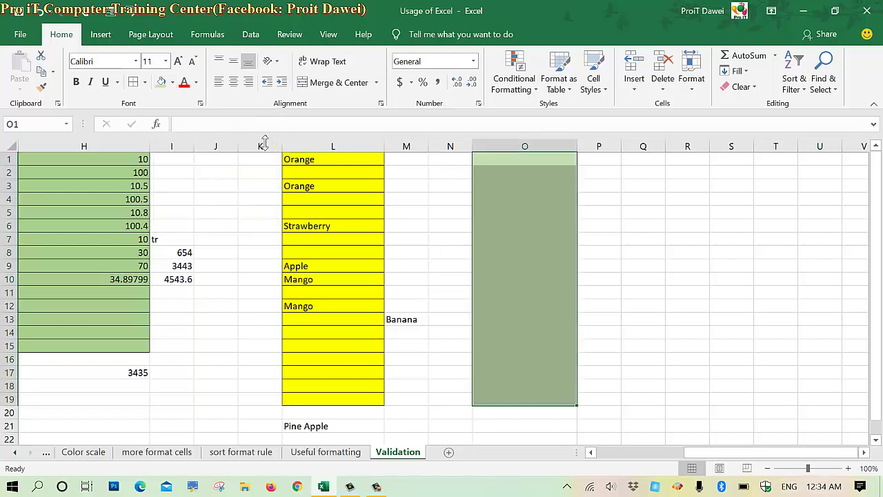
pyautogui.click(133, 82)
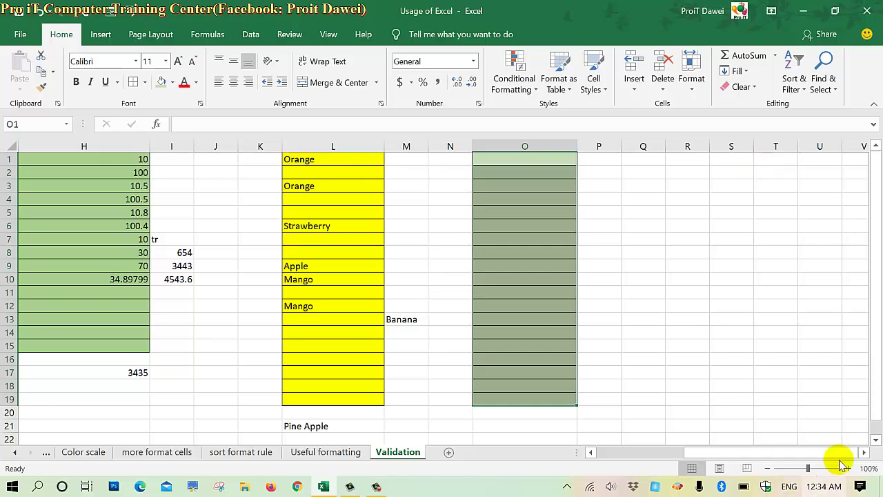
pyautogui.click(864, 452)
pyautogui.click(864, 452)
pyautogui.click(863, 452)
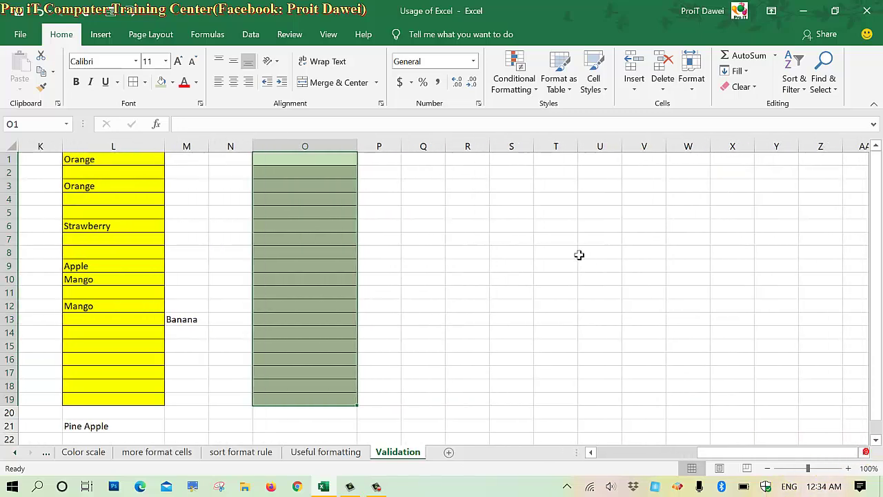
pyautogui.click(516, 166)
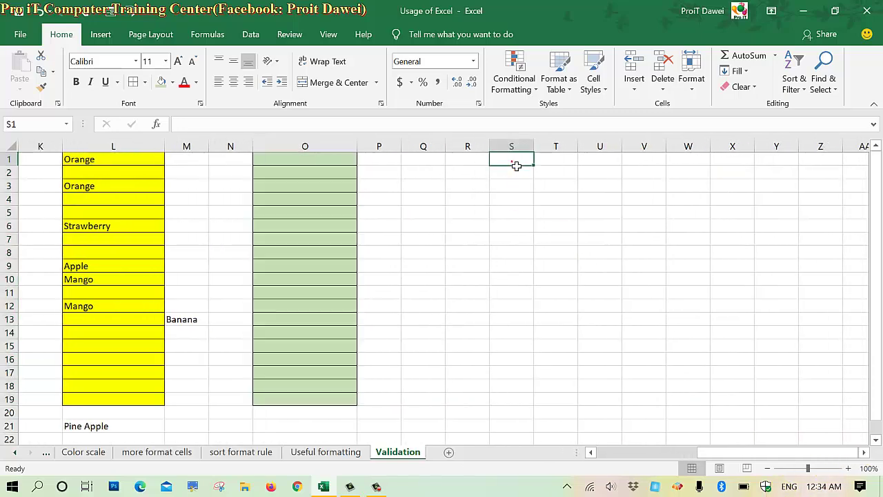
# Enter Apple, Mango, Strawberry and Orange into Q1:T1, widening column S
pyautogui.click(435, 162)
pyautogui.write('pple')
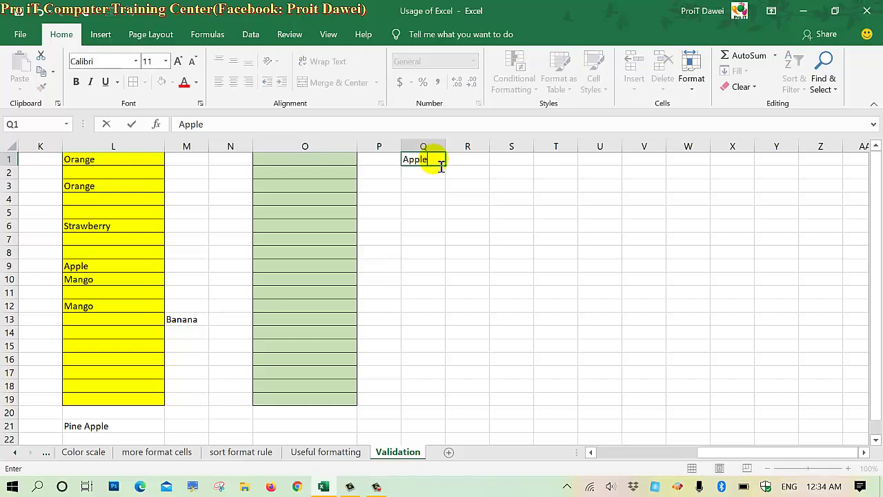
pyautogui.click(467, 166)
pyautogui.write('M')
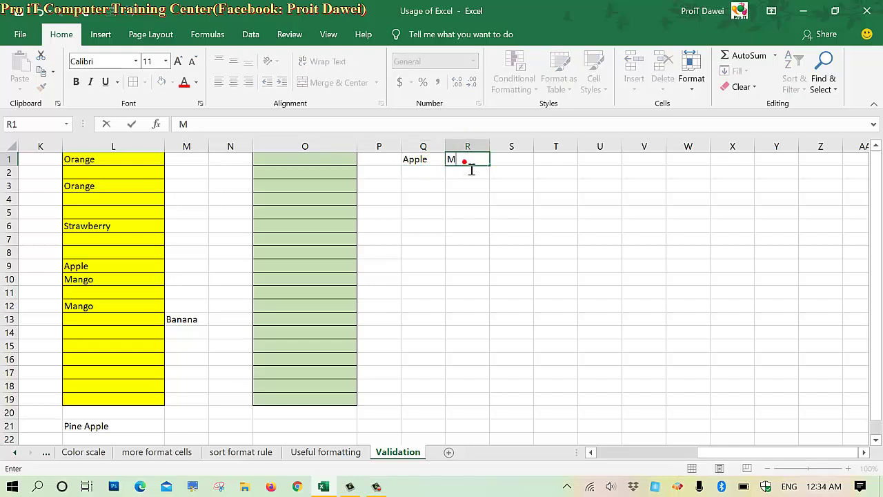
pyautogui.write('ango')
pyautogui.click(513, 165)
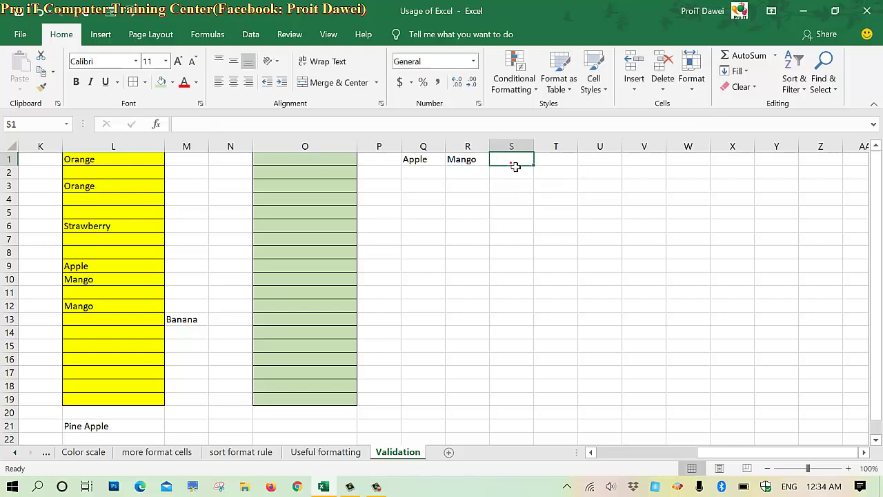
pyautogui.write('Strawberry')
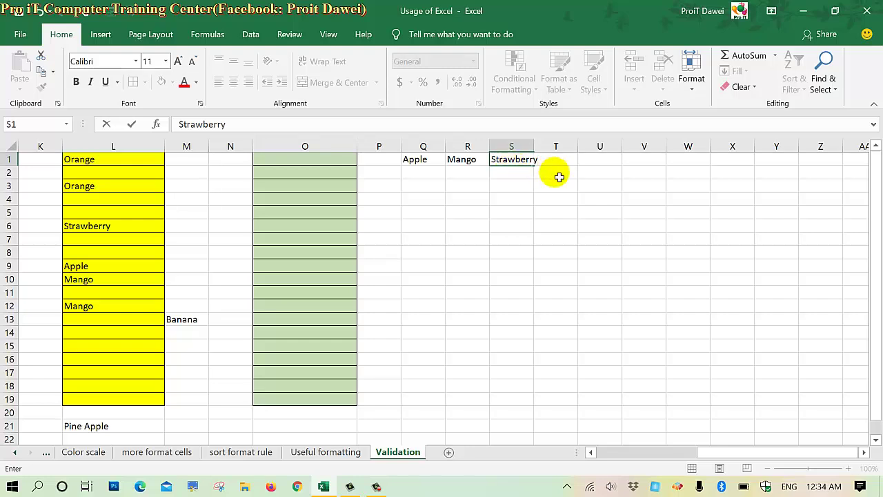
pyautogui.click(557, 174)
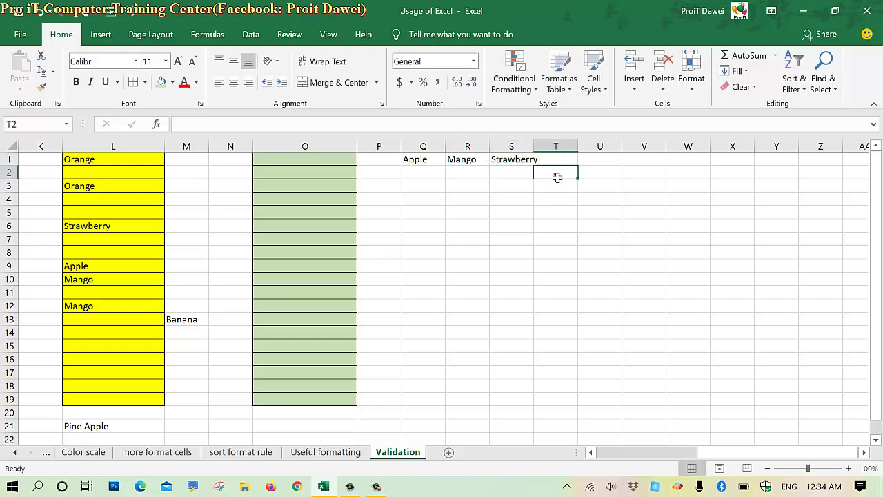
pyautogui.moveTo(536, 146); pyautogui.dragTo(544, 147)
pyautogui.click(558, 160)
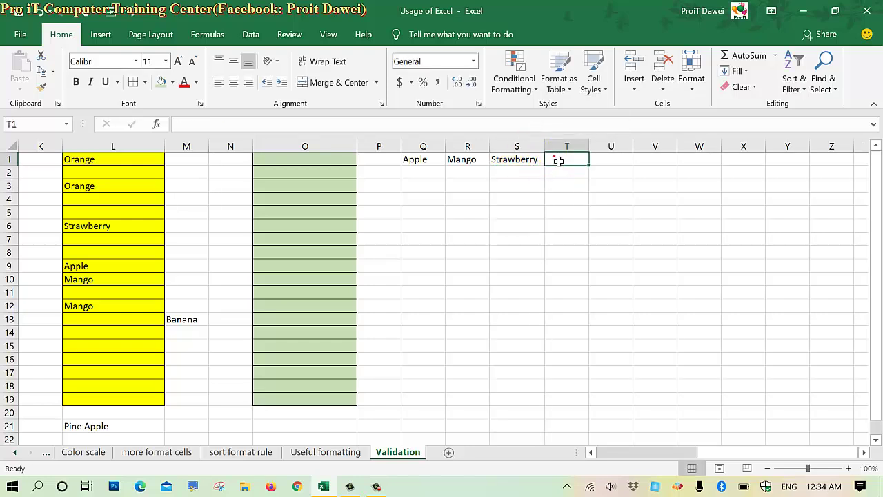
pyautogui.write('Orange')
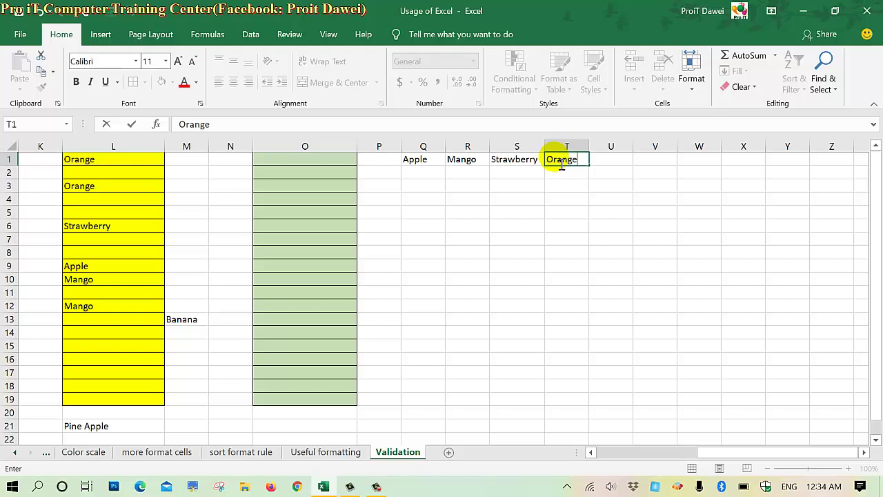
pyautogui.click(543, 200)
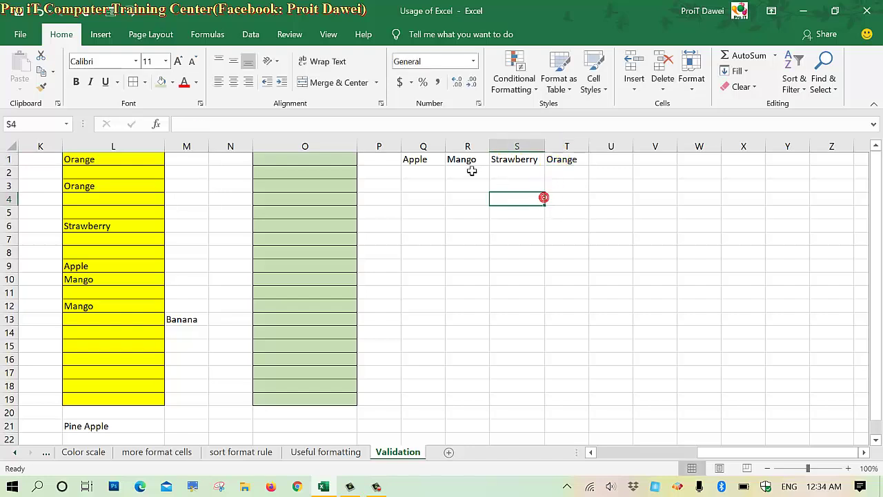
# Fill Q1:V1 yellow
pyautogui.moveTo(414, 160); pyautogui.dragTo(611, 163)
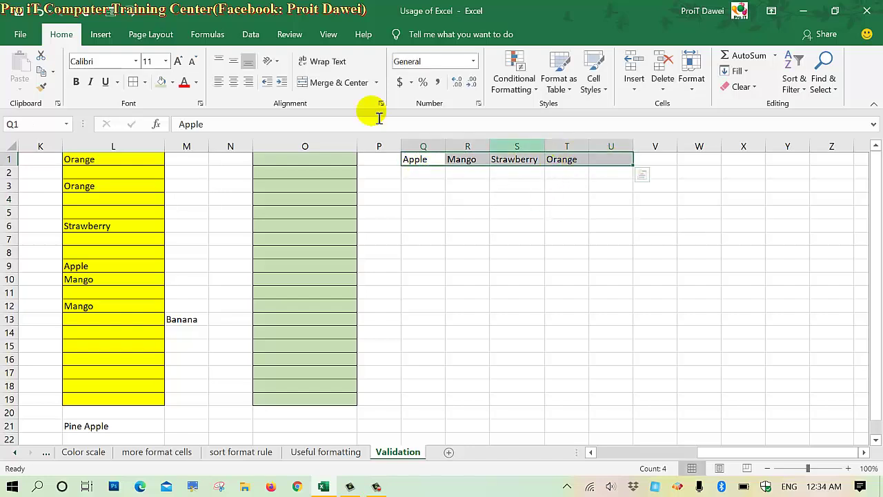
pyautogui.click(172, 82)
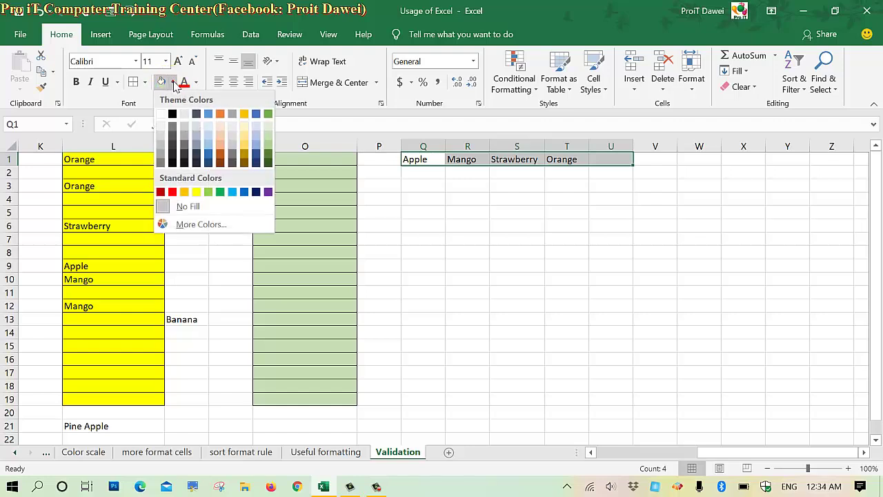
pyautogui.click(195, 193)
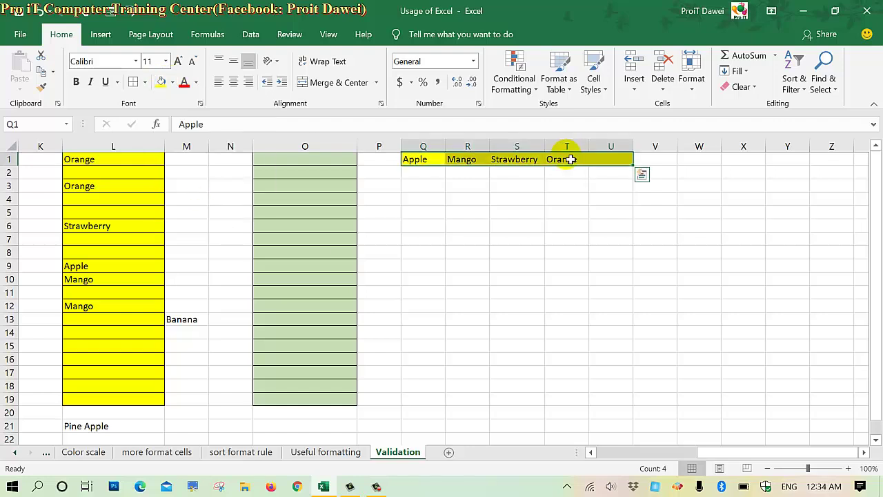
pyautogui.moveTo(414, 160)
pyautogui.mouseDown()
pyautogui.moveTo(726, 169)
pyautogui.moveTo(652, 163)
pyautogui.mouseUp()
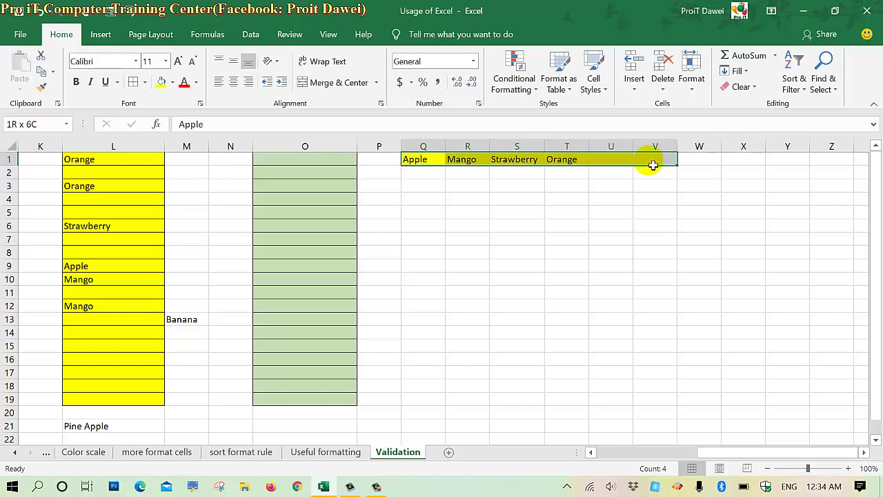
pyautogui.click(161, 82)
pyautogui.click(461, 206)
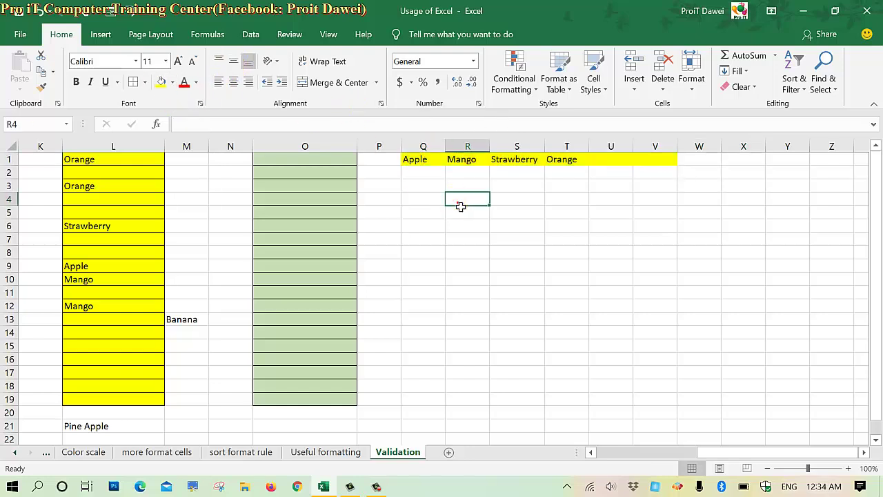
# Check each fruit entry in Q1 through T1
pyautogui.click(420, 159)
pyautogui.click(471, 162)
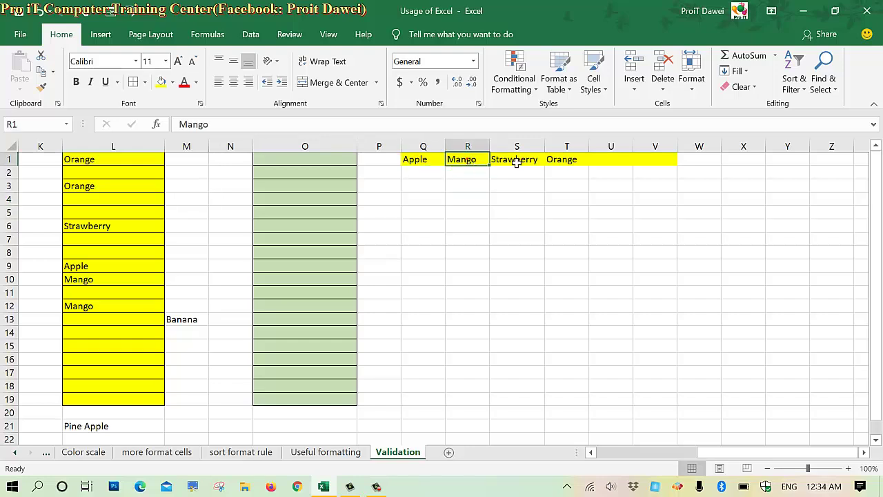
pyautogui.click(517, 160)
pyautogui.click(573, 162)
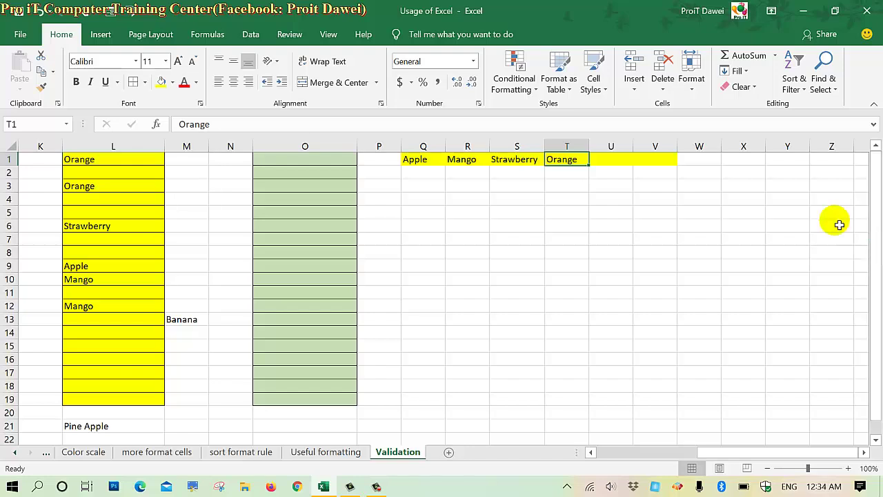
# Give O1:O19 a List validation with source =$Q$1:$V$1
pyautogui.moveTo(310, 159); pyautogui.dragTo(321, 399)
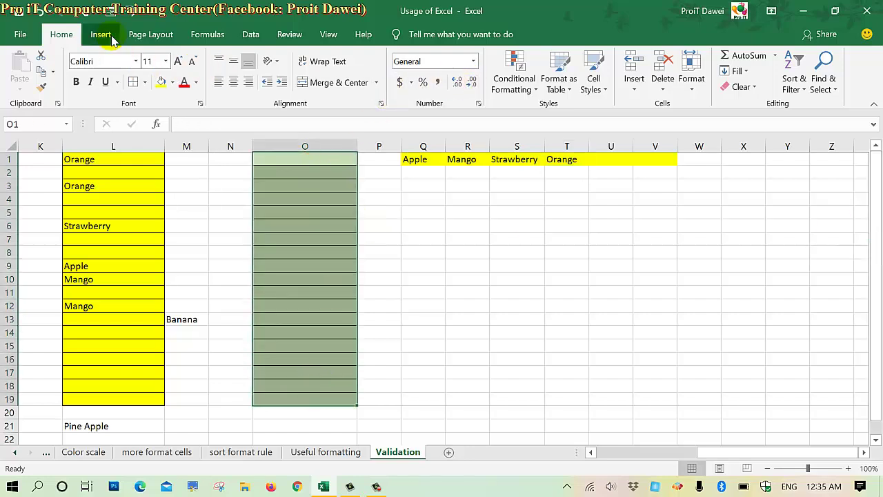
pyautogui.click(250, 35)
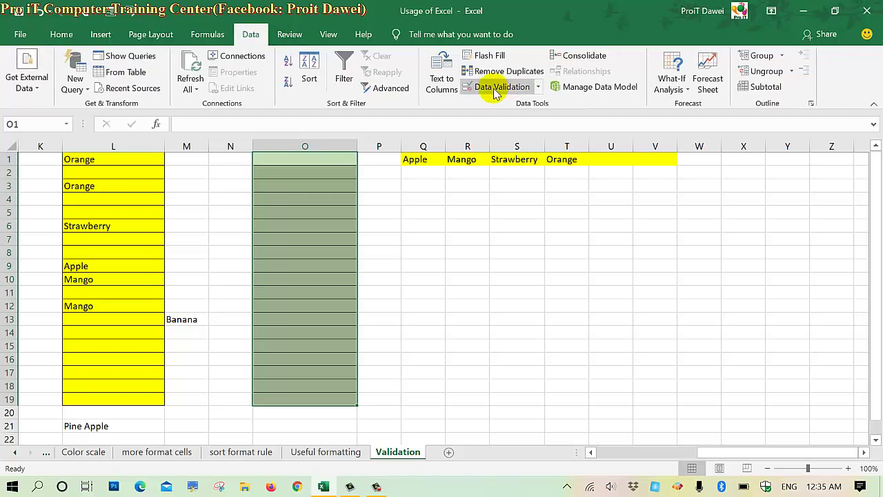
pyautogui.click(493, 89)
pyautogui.moveTo(531, 80)
pyautogui.mouseDown()
pyautogui.moveTo(459, 143)
pyautogui.moveTo(445, 191)
pyautogui.mouseUp()
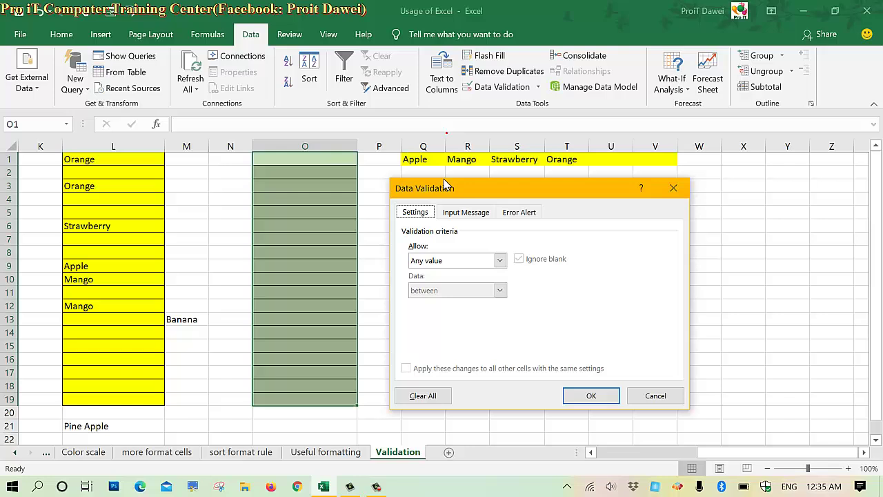
pyautogui.click(445, 263)
pyautogui.click(426, 308)
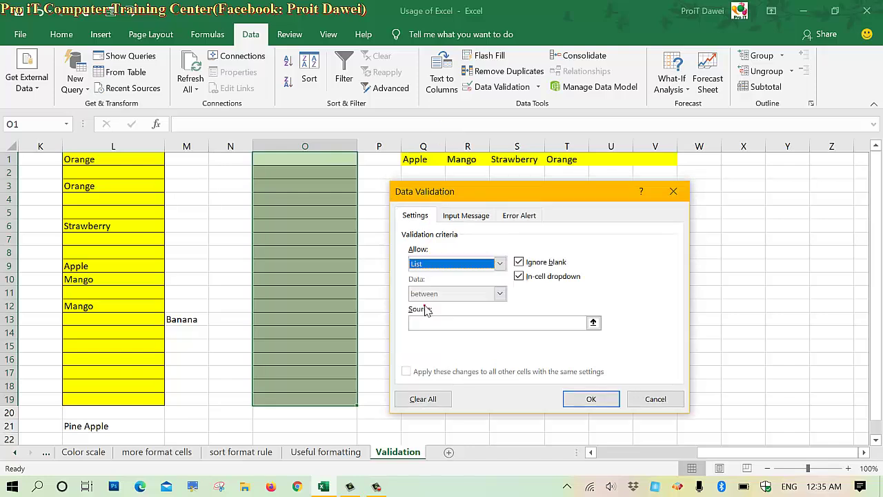
pyautogui.click(421, 324)
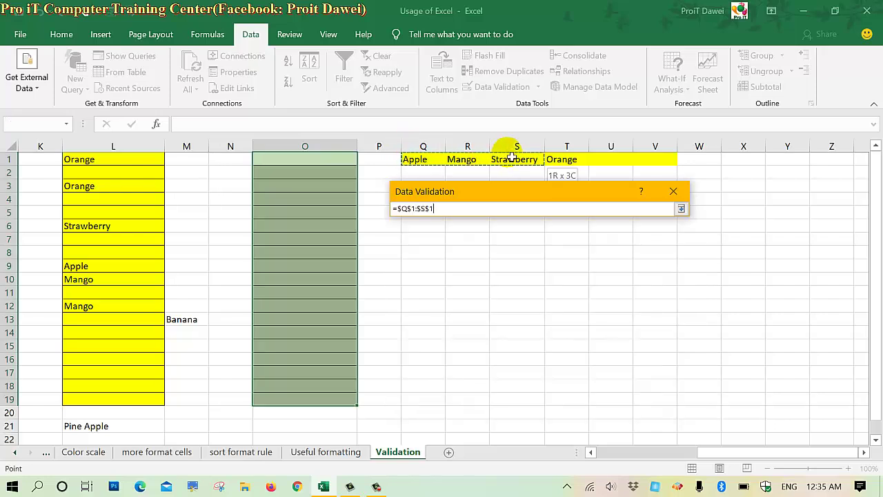
pyautogui.moveTo(416, 163); pyautogui.dragTo(657, 160)
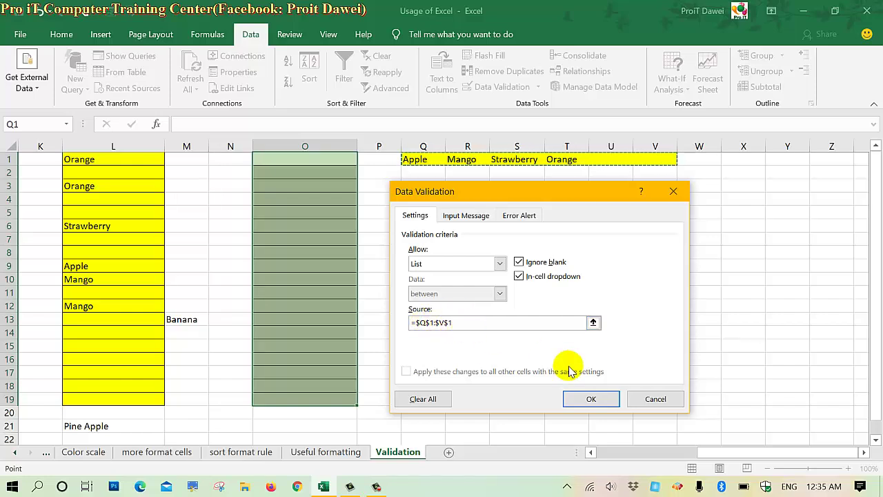
pyautogui.click(586, 398)
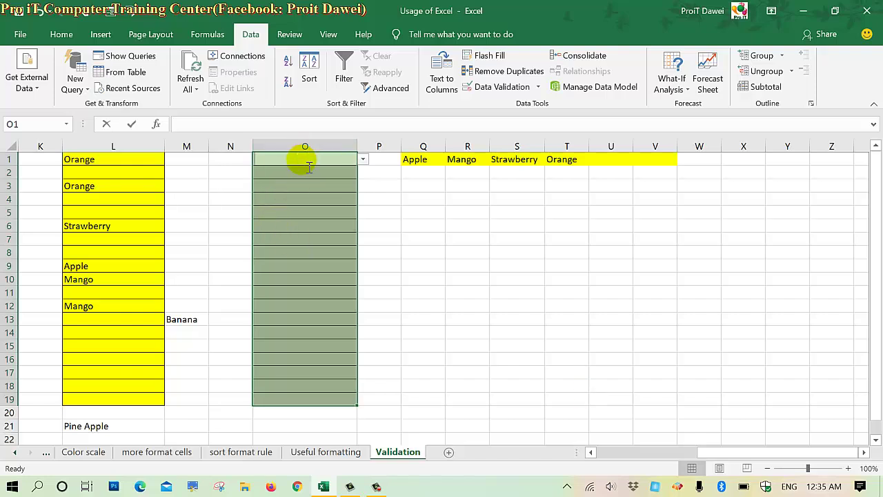
# Enter Apple in O1 and pick Strawberry for O7 and O10
pyautogui.write('Apple')
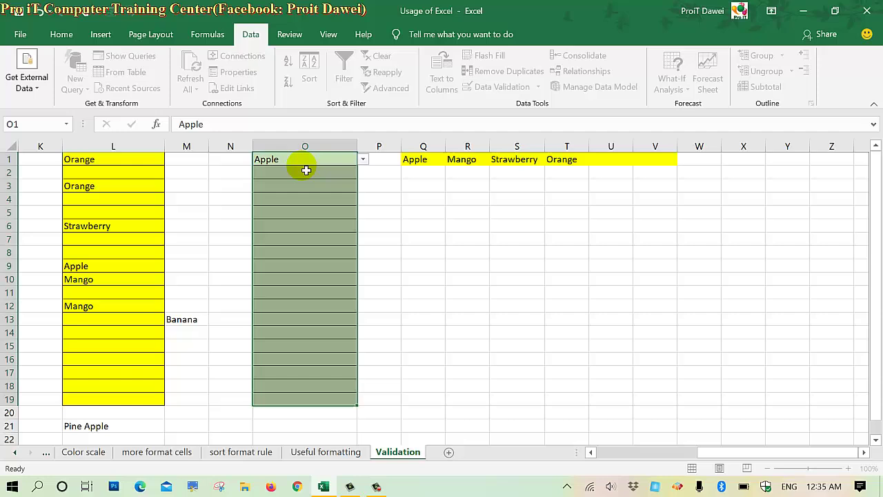
pyautogui.press('Return')
pyautogui.click(309, 245)
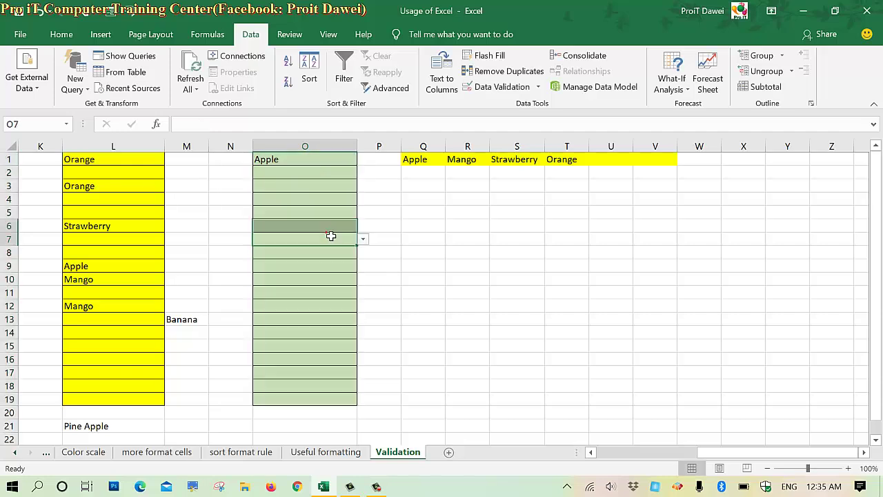
pyautogui.click(363, 238)
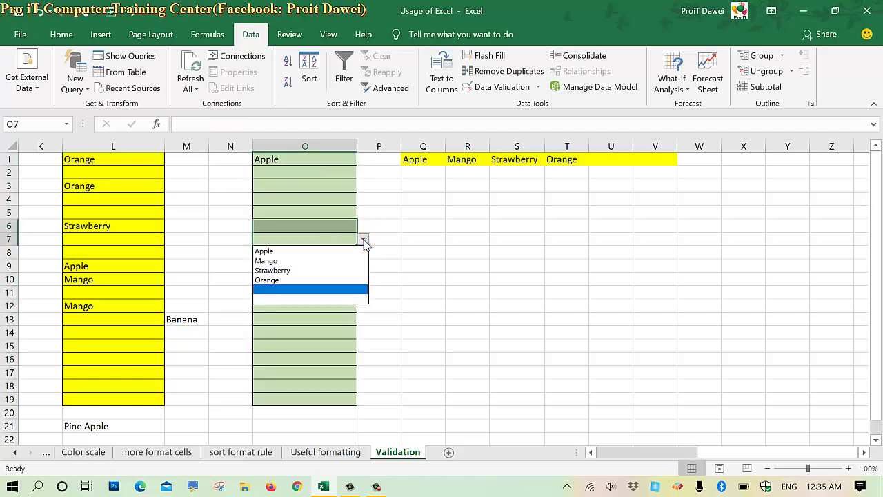
pyautogui.click(289, 271)
pyautogui.click(314, 282)
pyautogui.click(362, 284)
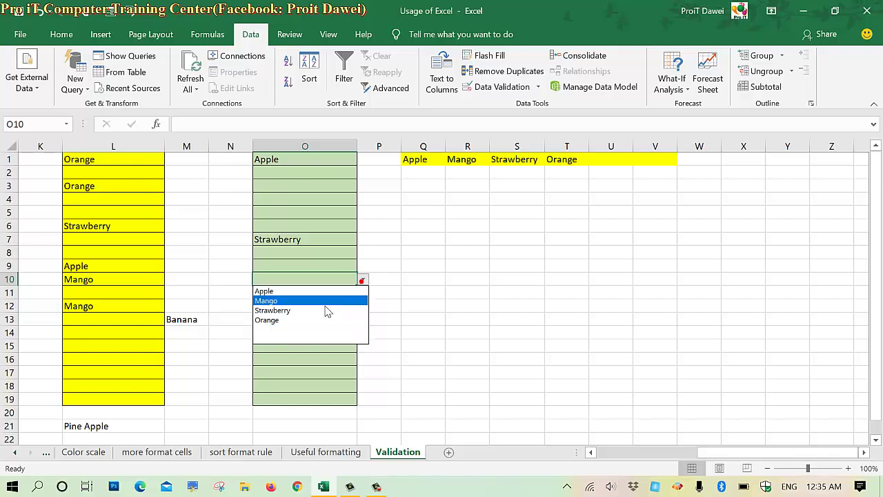
pyautogui.click(301, 310)
# Try Pine apple in O12, cancel the rejection, then open O13's dropdown
pyautogui.click(293, 309)
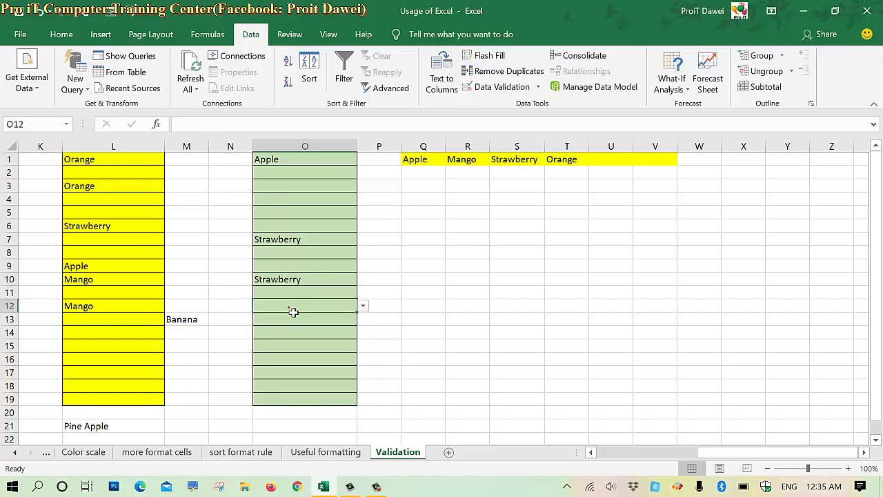
pyautogui.write('Pine appl')
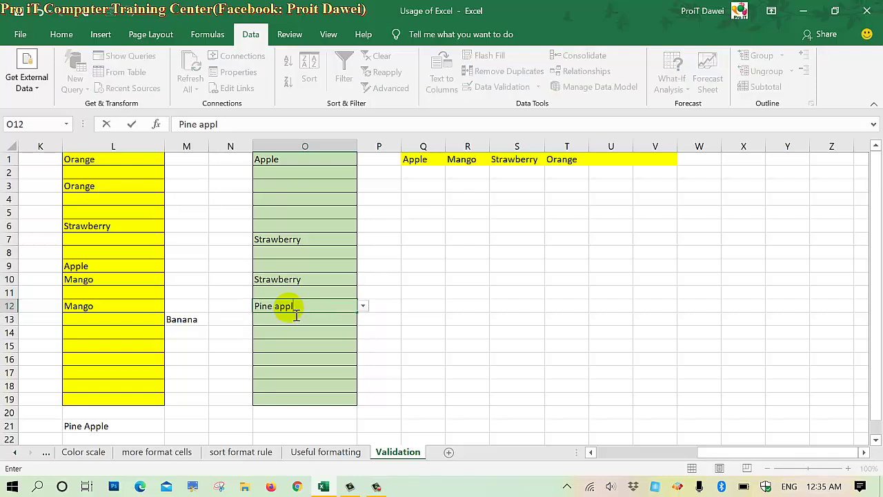
pyautogui.write('e')
pyautogui.press('Return')
pyautogui.click(446, 282)
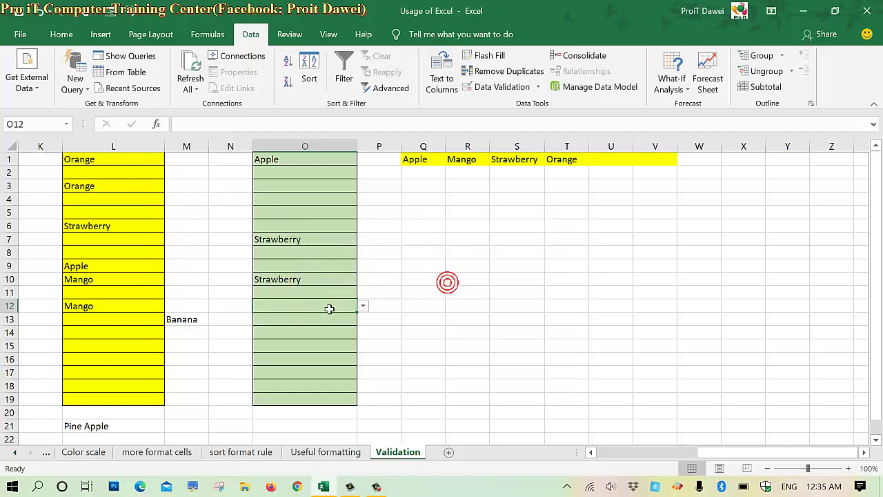
pyautogui.click(326, 318)
pyautogui.click(363, 320)
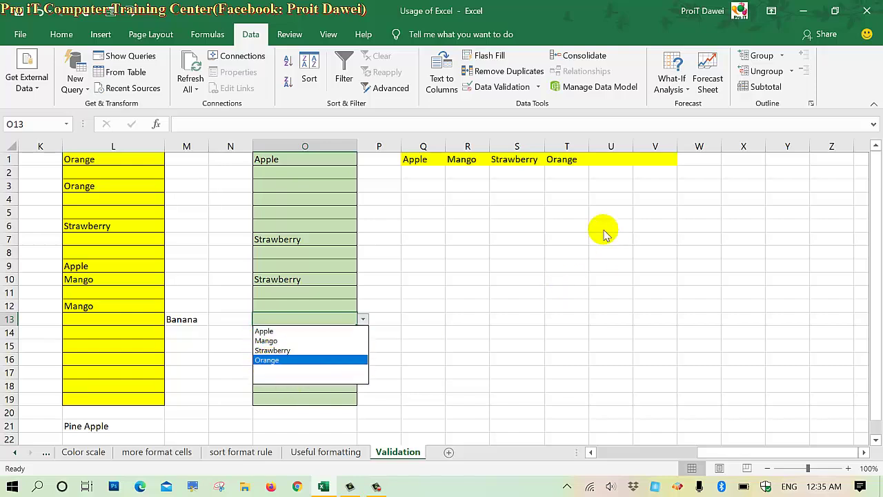
# Add Pine apple to the fruit list in U1 and widen column U to fit it
pyautogui.click(607, 160)
pyautogui.click(610, 160)
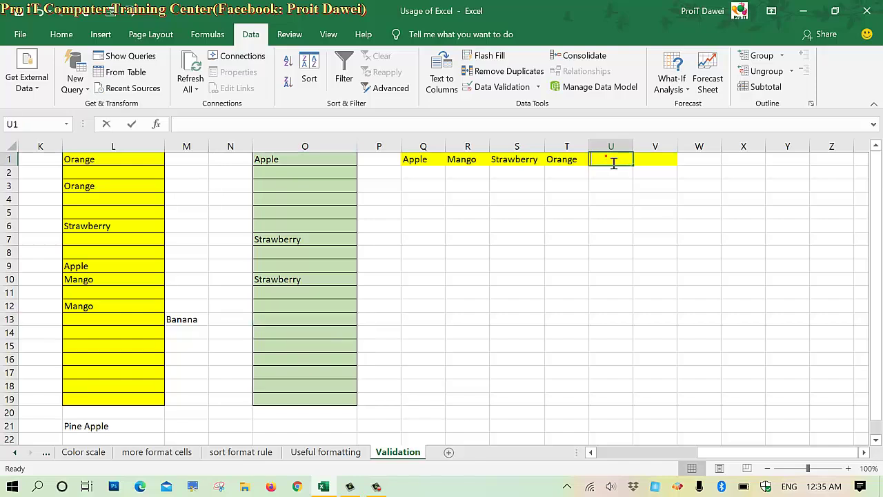
pyautogui.write('Appl')
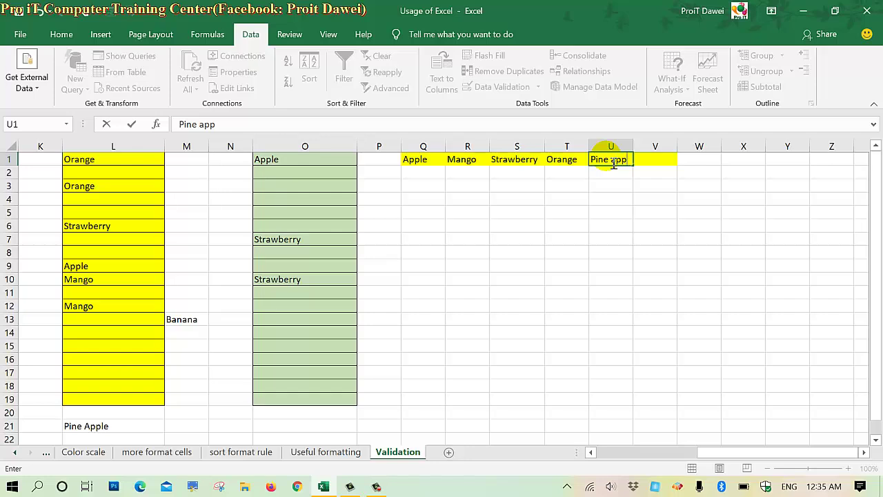
pyautogui.write('e')
pyautogui.press('Return')
pyautogui.click(610, 175)
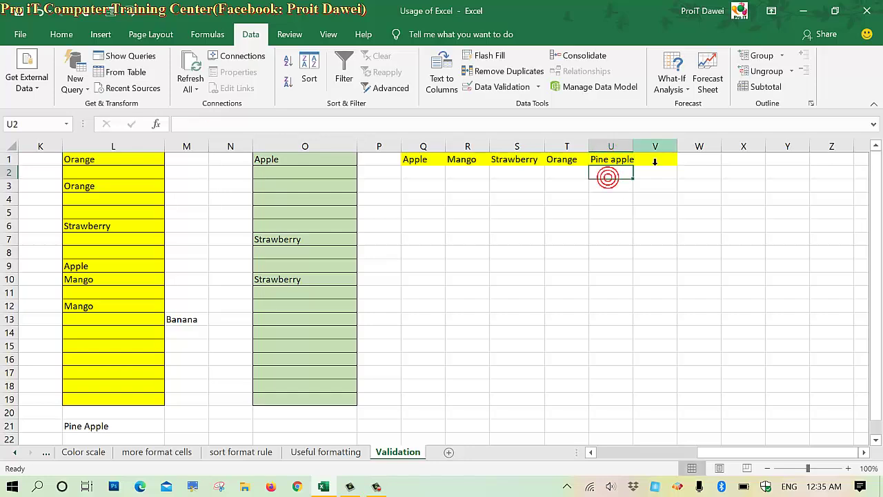
pyautogui.moveTo(634, 157); pyautogui.dragTo(639, 157)
# Choose Pine apple for O13 from its dropdown list
pyautogui.click(311, 321)
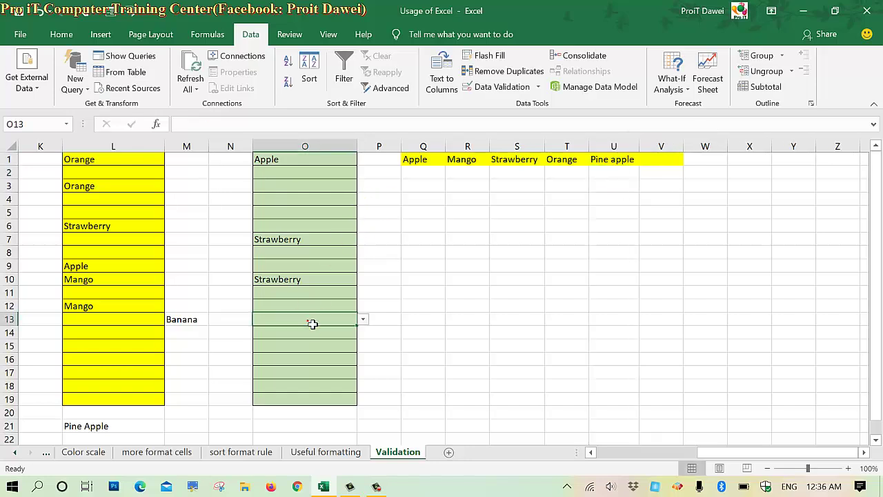
pyautogui.click(362, 319)
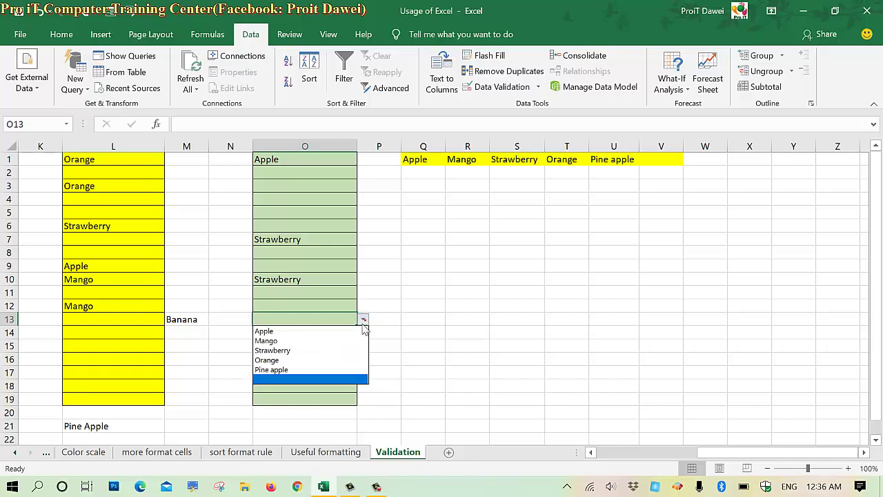
pyautogui.click(299, 370)
# Try entering Banana in O16 and cancel the validation error, leaving O16 empty
pyautogui.click(287, 303)
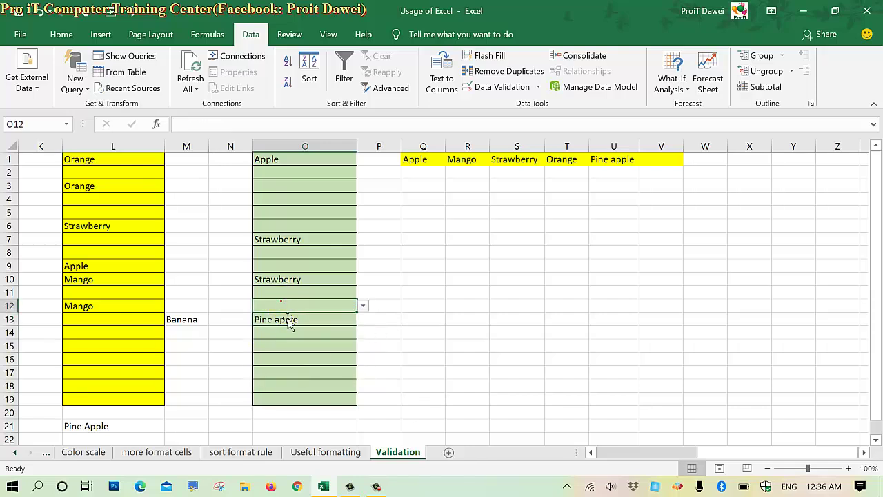
pyautogui.click(294, 359)
pyautogui.write('B')
pyautogui.press('BackSpace')
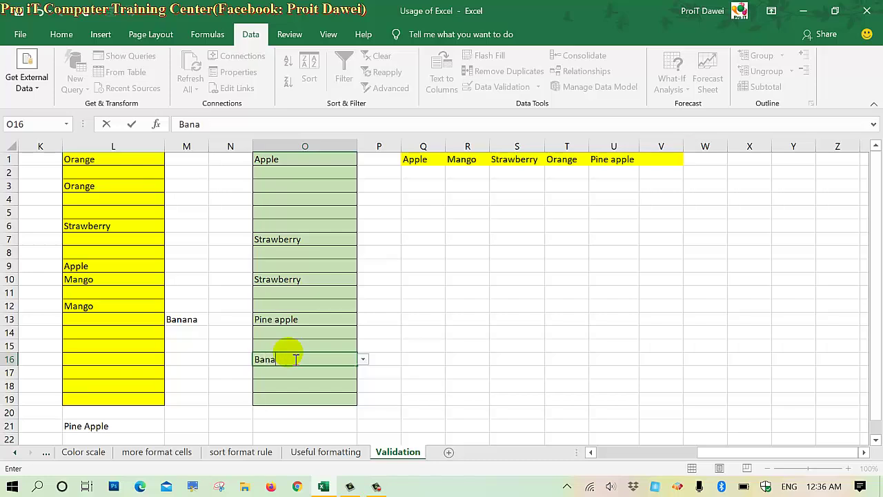
pyautogui.press('Return')
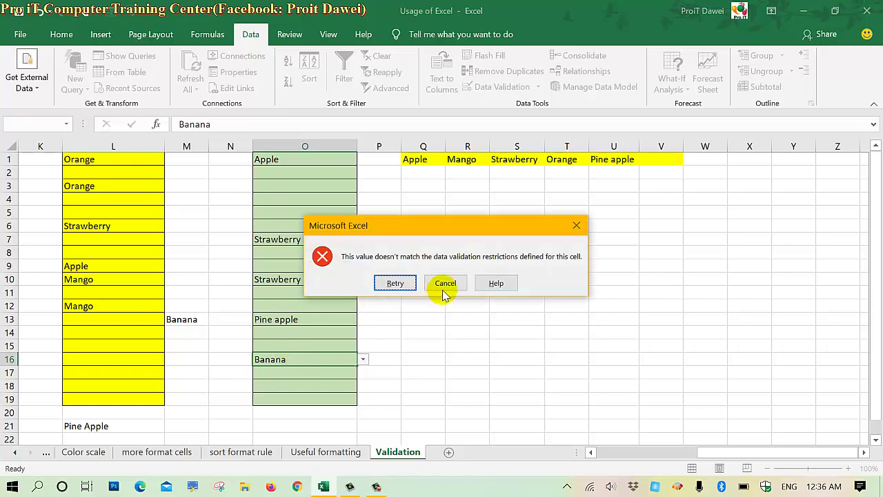
pyautogui.click(447, 282)
pyautogui.click(462, 305)
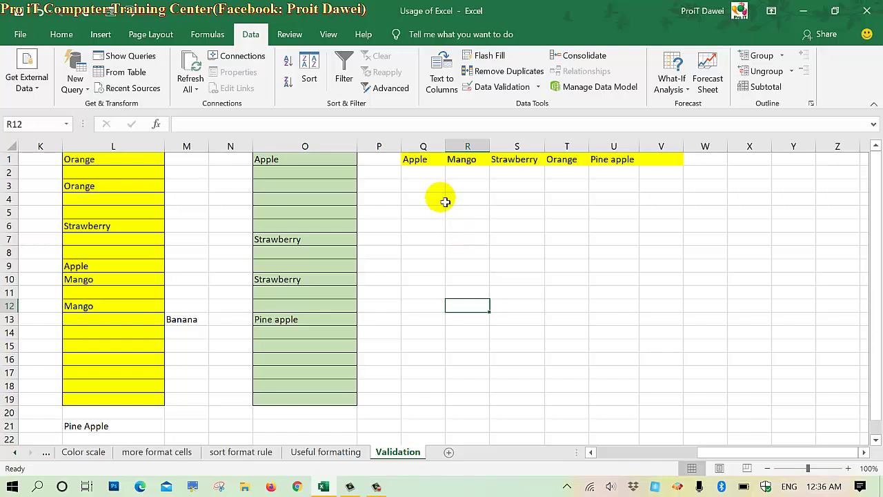
# Hide columns Q through V, which hold the fruit list
pyautogui.click(423, 146)
pyautogui.moveTo(530, 143); pyautogui.dragTo(652, 145)
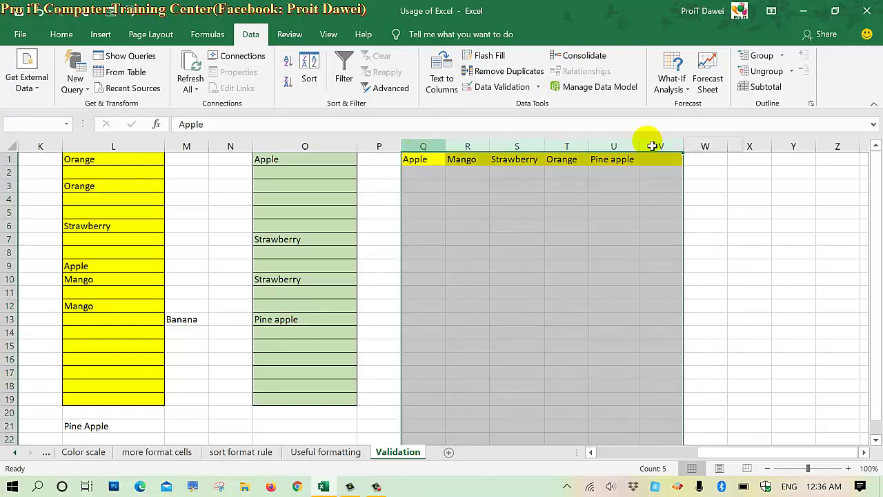
pyautogui.rightClick(608, 185)
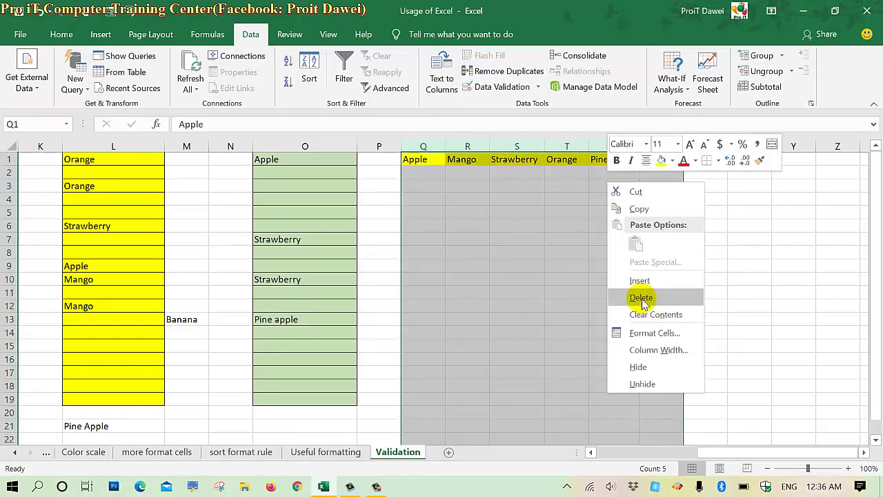
pyautogui.click(646, 368)
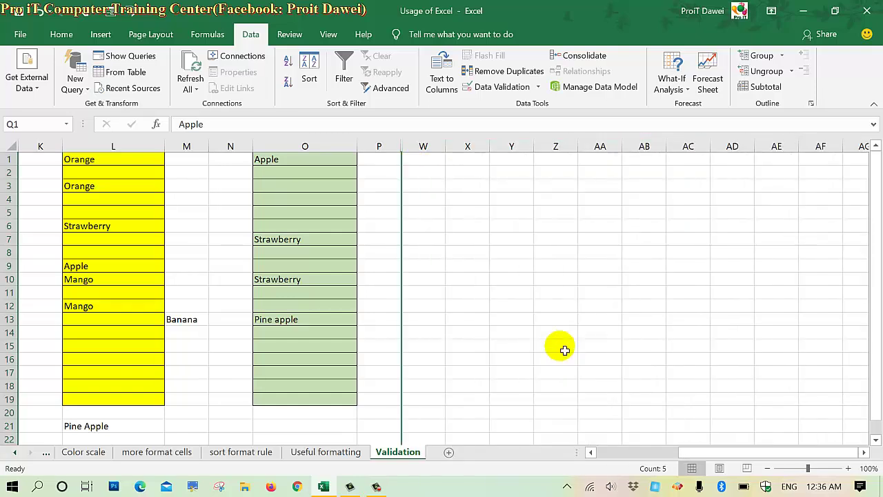
pyautogui.click(511, 305)
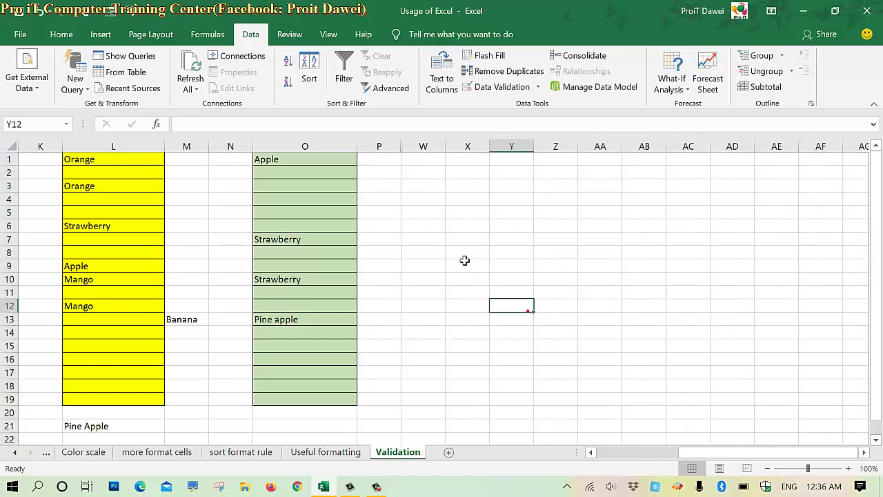
# Pick Strawberry for O15, Orange for O4 and Strawberry for O6 from the dropdowns
pyautogui.click(315, 345)
pyautogui.click(362, 345)
pyautogui.click(302, 377)
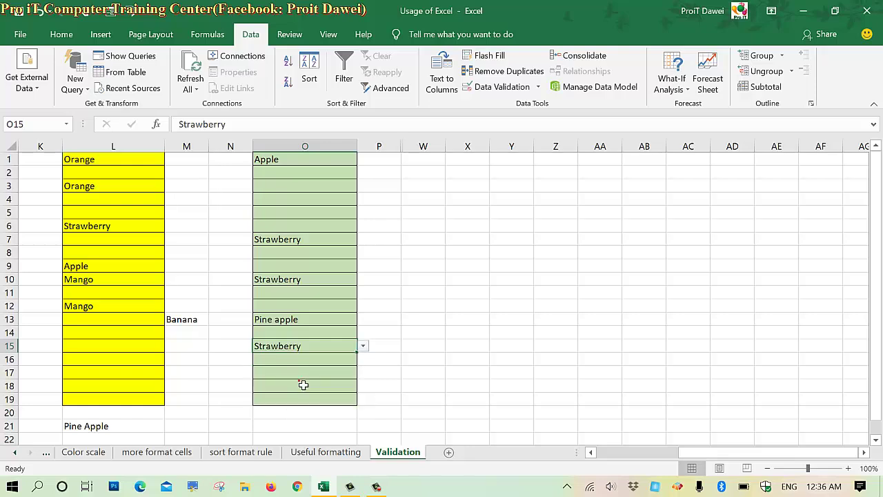
pyautogui.click(301, 206)
pyautogui.click(362, 199)
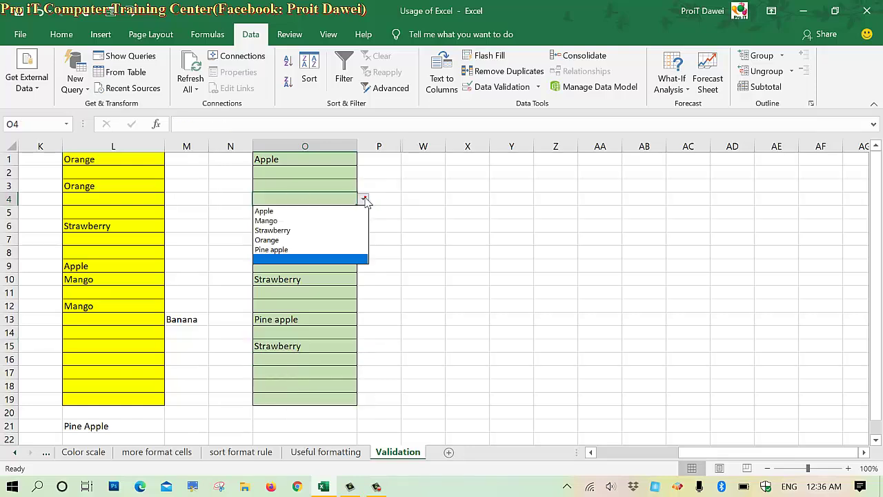
pyautogui.click(292, 240)
pyautogui.click(311, 227)
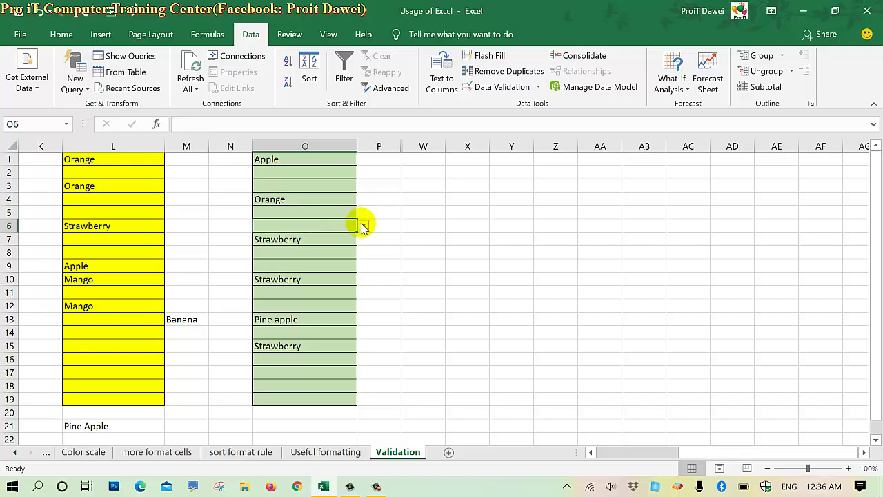
pyautogui.click(362, 226)
pyautogui.click(305, 258)
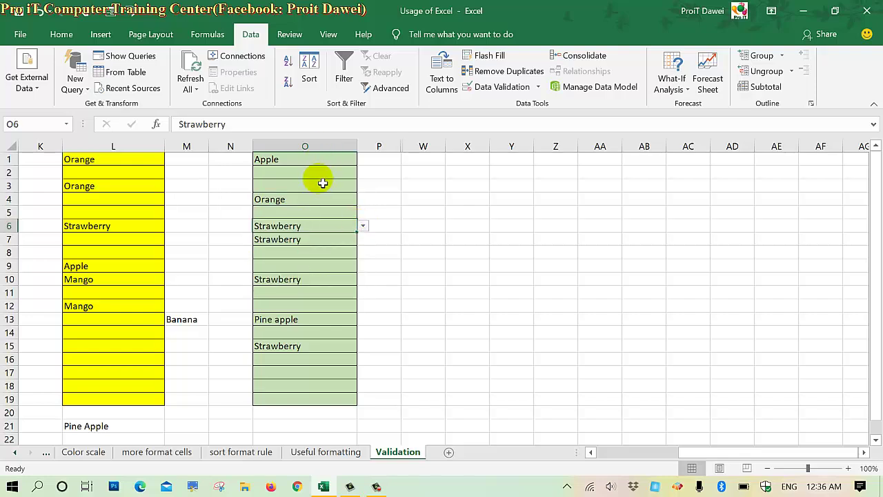
pyautogui.click(482, 87)
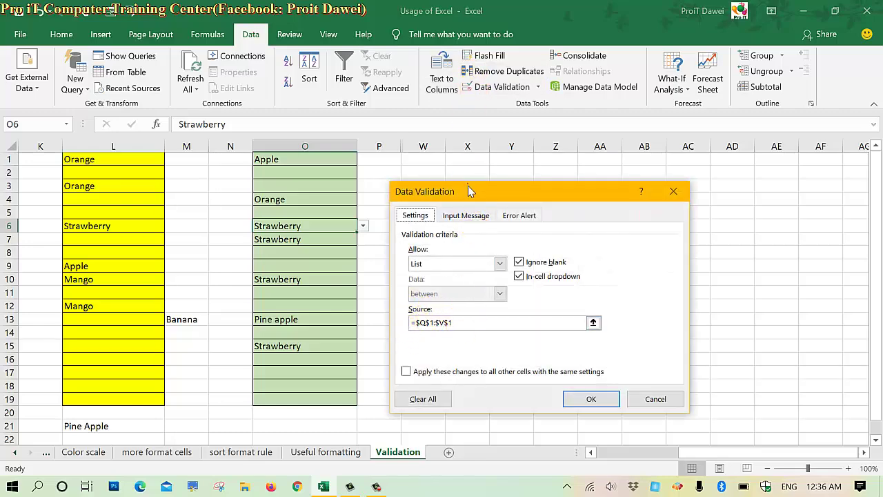
pyautogui.moveTo(468, 183); pyautogui.dragTo(623, 176)
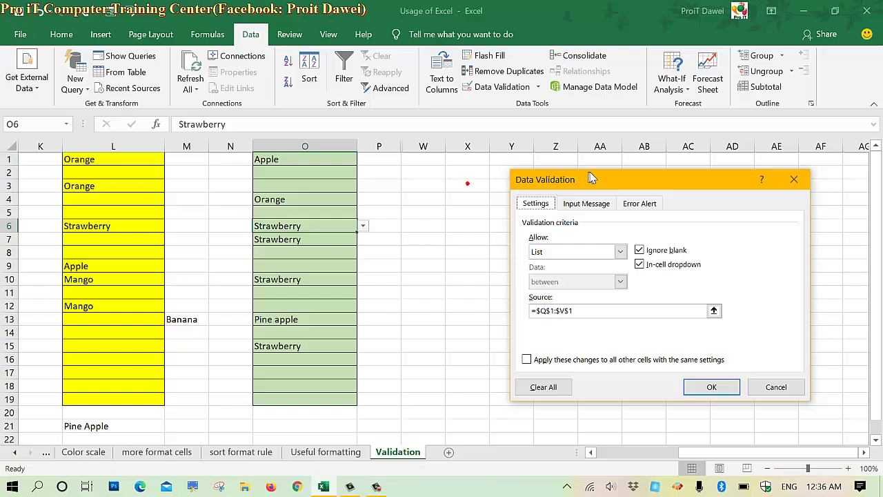
pyautogui.click(652, 315)
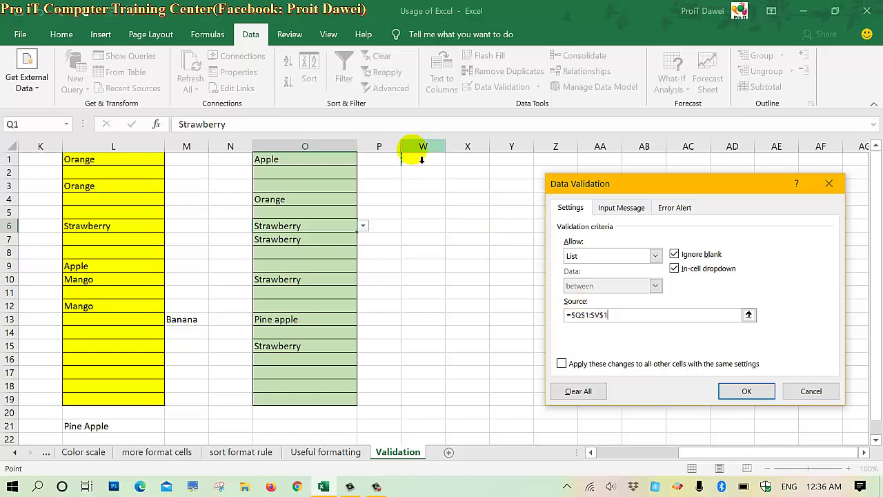
pyautogui.click(421, 157)
pyautogui.press('Return')
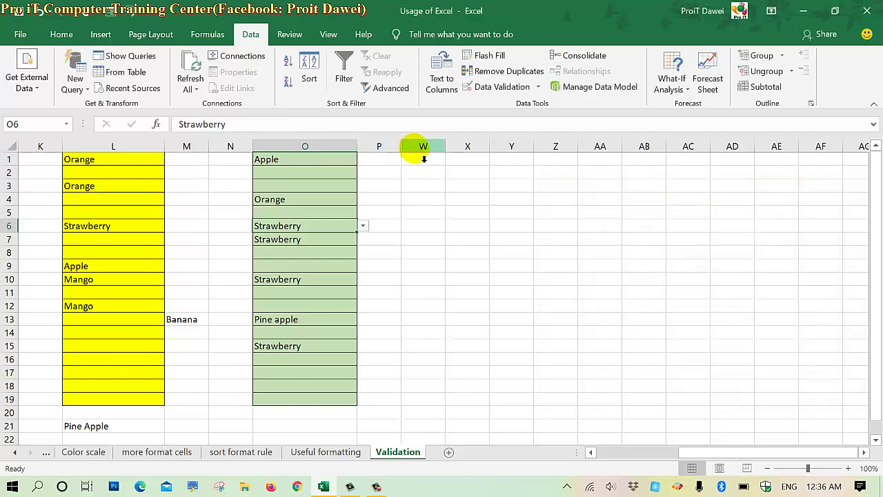
# Unhide columns Q to V by unhiding across P:W, revealing the fruit list Apple to Pine apple
pyautogui.moveTo(386, 146); pyautogui.dragTo(428, 153)
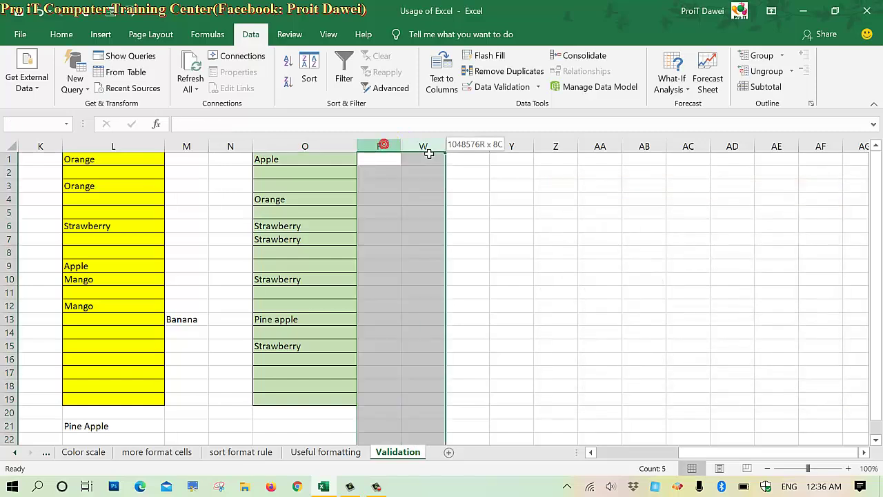
pyautogui.rightClick(425, 154)
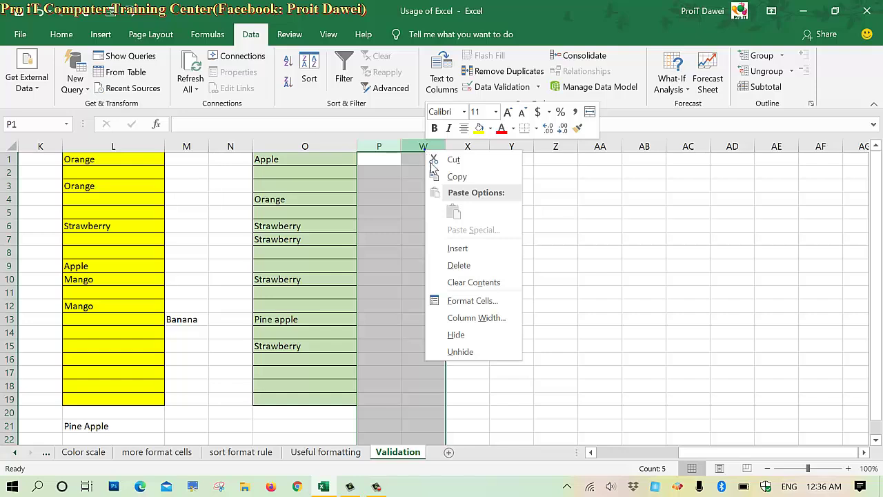
pyautogui.click(462, 352)
pyautogui.moveTo(380, 161); pyautogui.dragTo(414, 159)
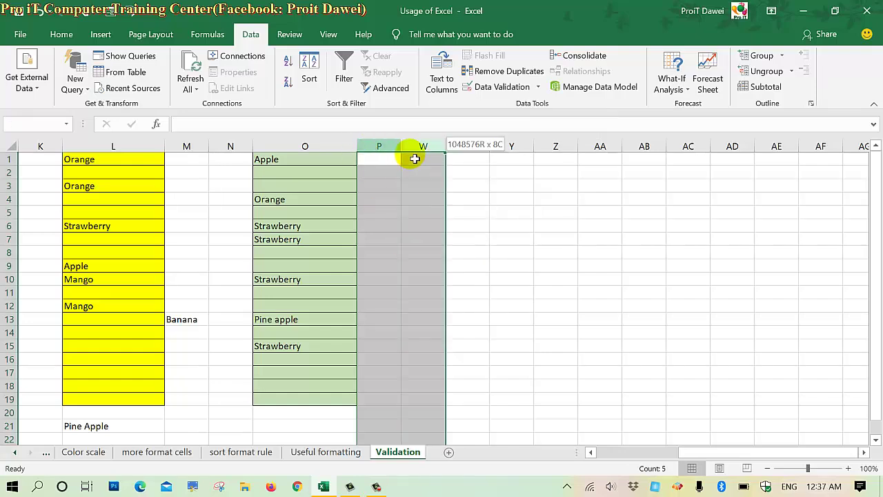
pyautogui.rightClick(422, 155)
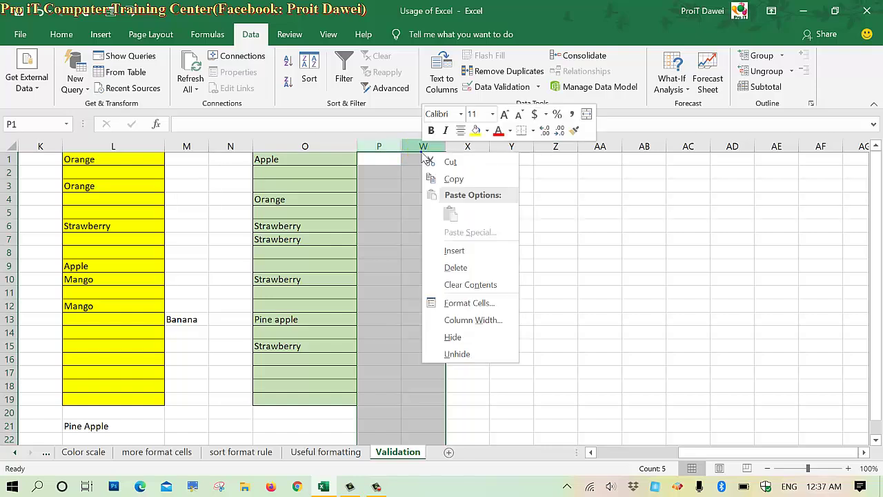
pyautogui.click(460, 356)
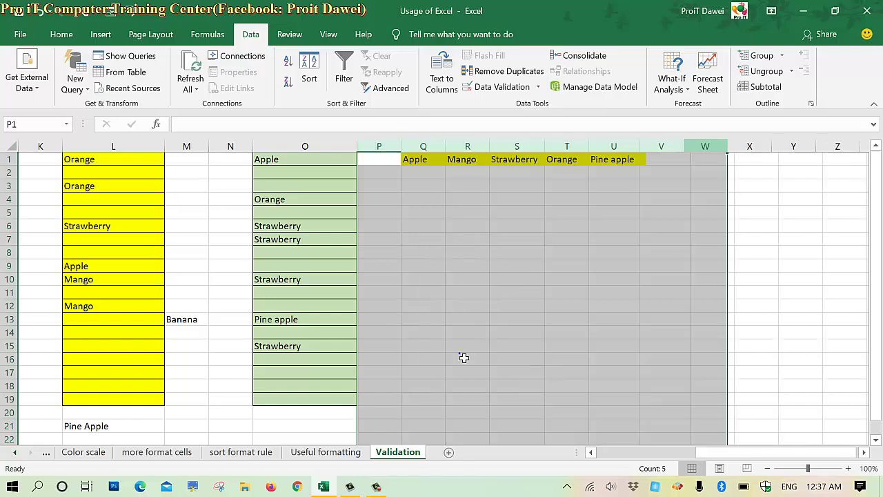
pyautogui.click(453, 253)
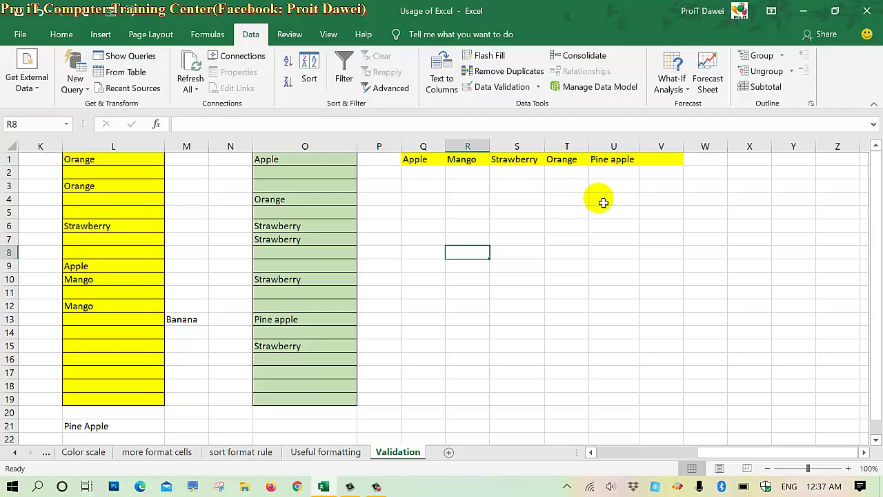
pyautogui.click(864, 452)
pyautogui.click(864, 453)
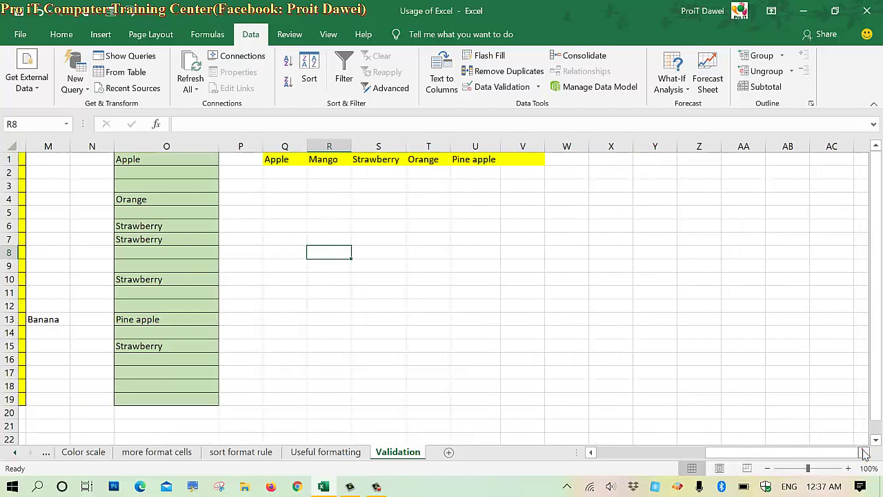
pyautogui.click(864, 452)
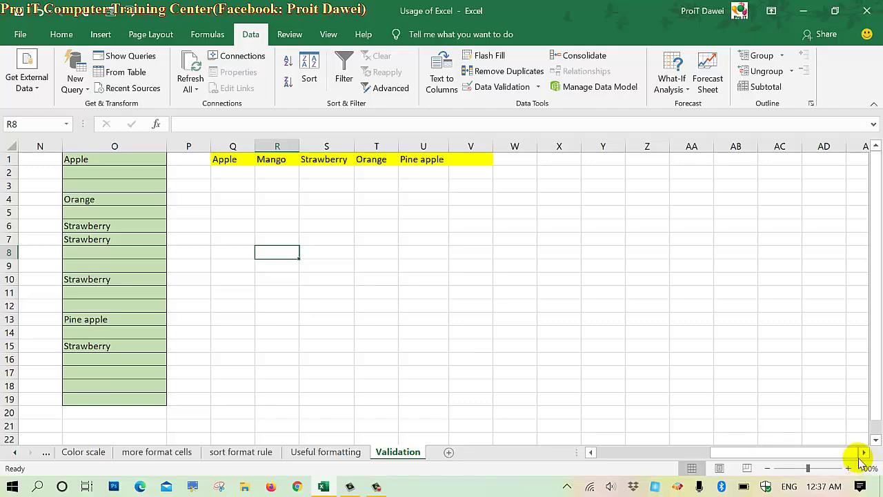
pyautogui.click(862, 452)
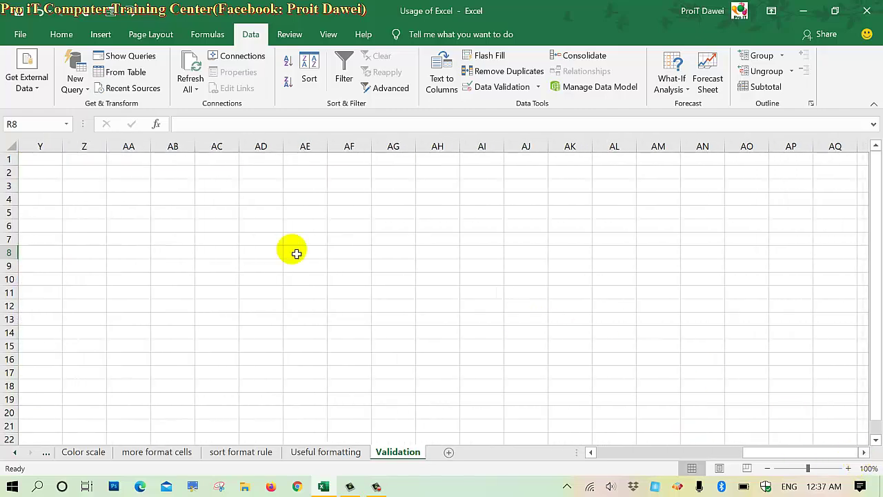
# Widen column AC to about 36 characters and fill AC1:AC19 with yellow
pyautogui.moveTo(239, 146); pyautogui.dragTo(380, 195)
pyautogui.moveTo(284, 159); pyautogui.dragTo(271, 406)
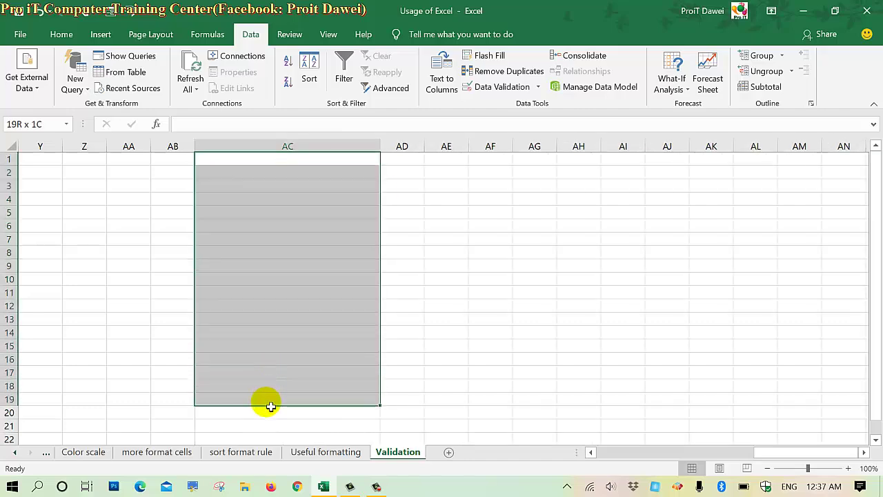
pyautogui.click(61, 34)
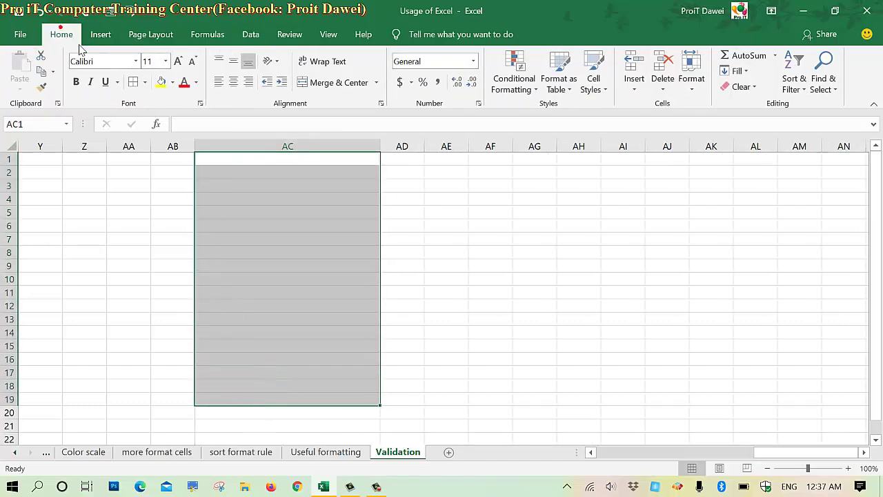
pyautogui.click(160, 84)
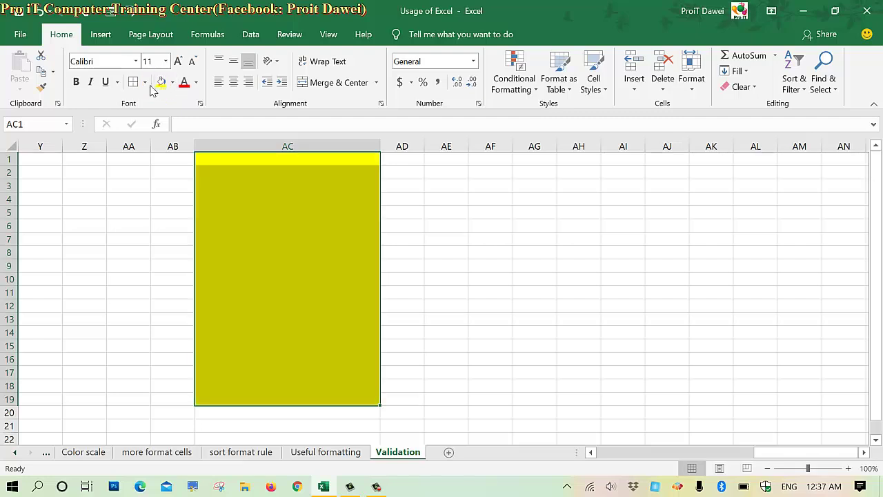
pyautogui.click(266, 187)
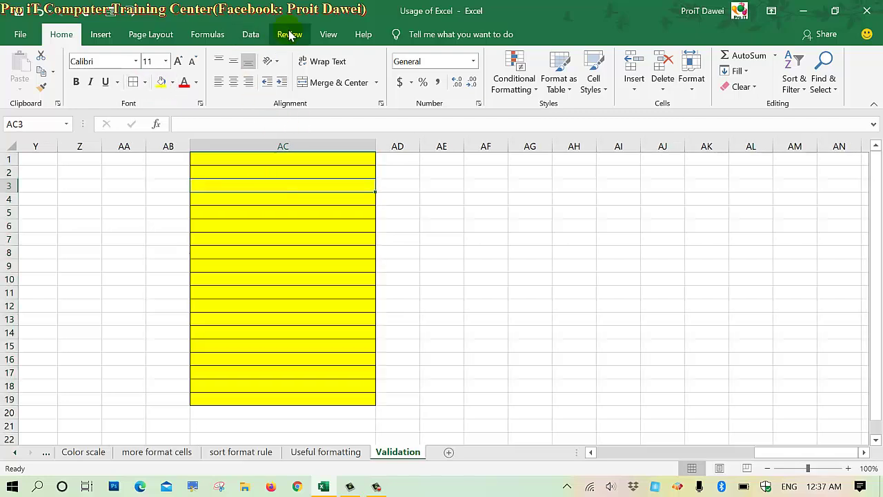
pyautogui.hscroll(4, 289, 34)
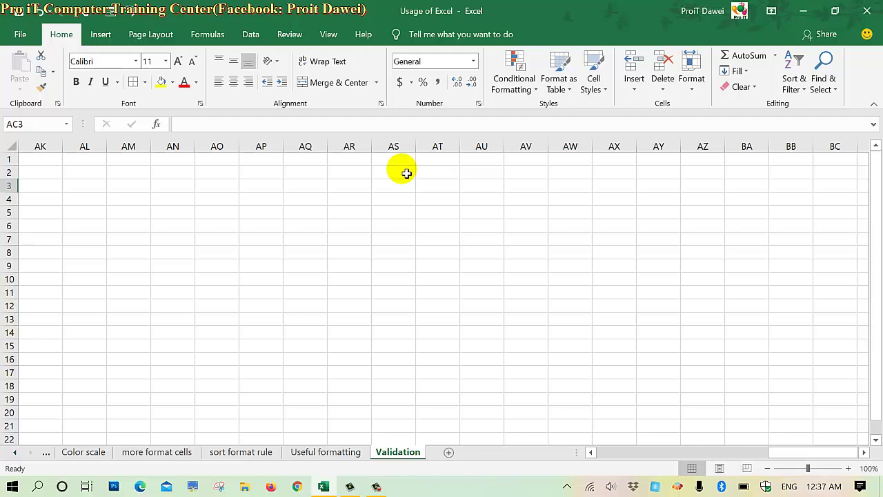
pyautogui.moveTo(115, 224); pyautogui.dragTo(217, 267)
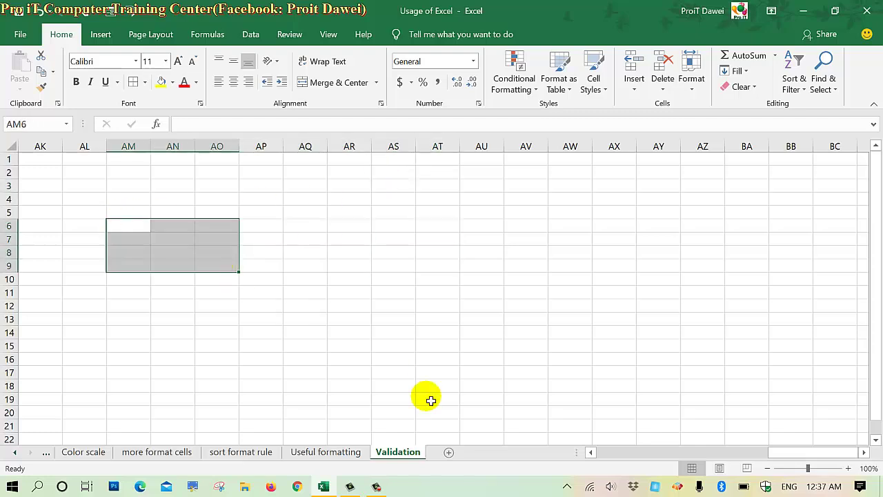
pyautogui.moveTo(807, 453); pyautogui.dragTo(751, 461)
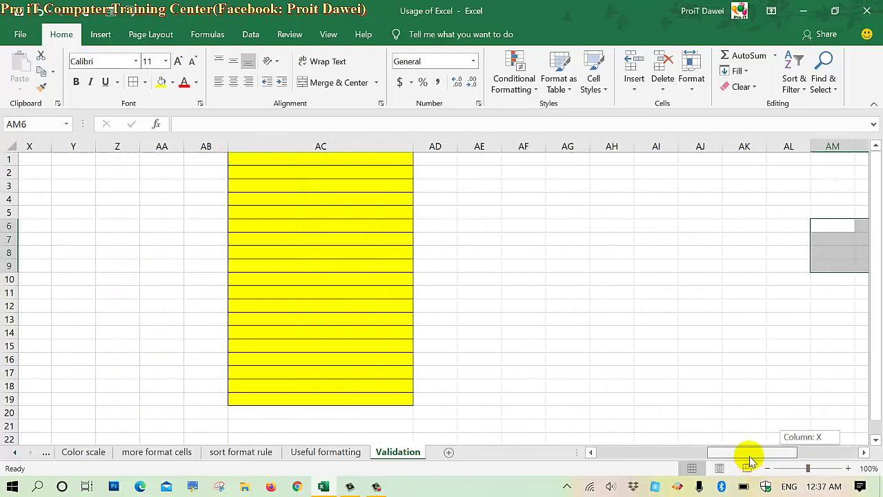
pyautogui.click(672, 325)
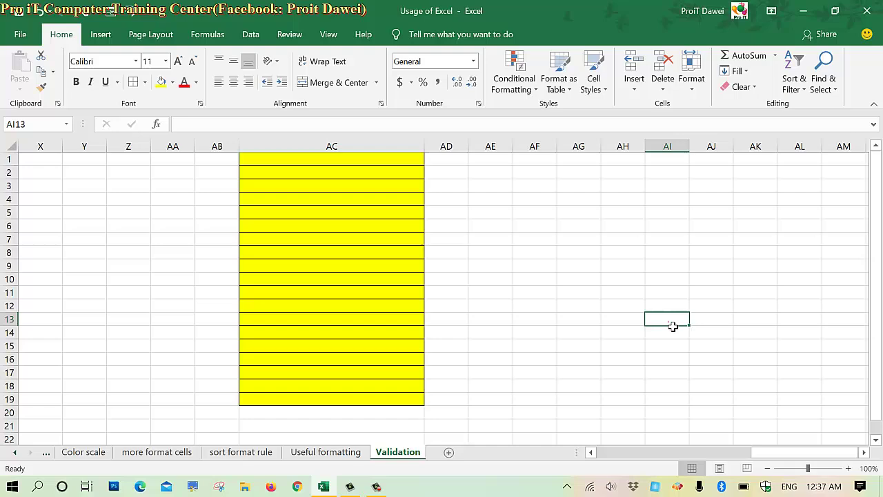
# Create the workbook name Fruit in Name Manager, referring to =Validation!$Q$1:$V$1
pyautogui.click(206, 35)
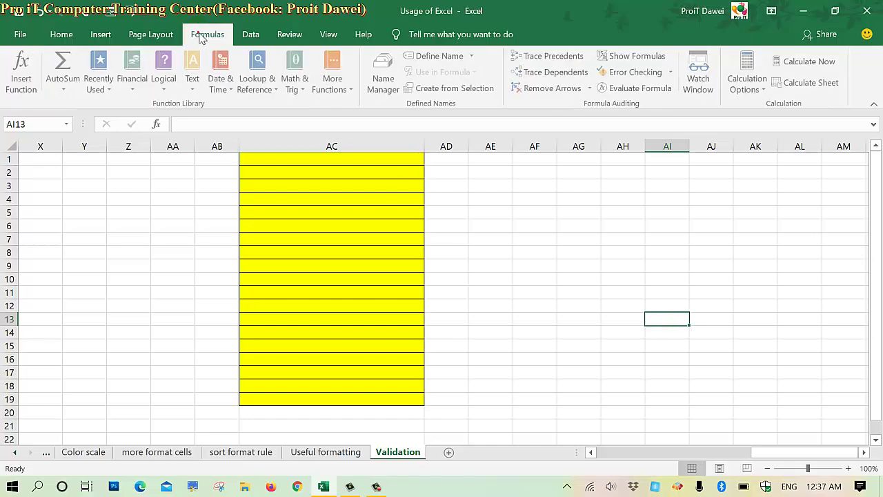
pyautogui.click(386, 75)
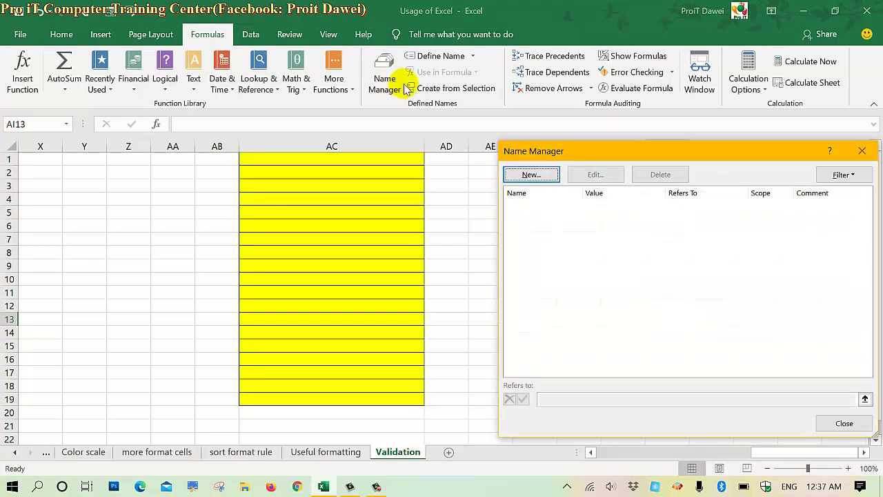
pyautogui.click(535, 174)
pyautogui.write('Fruit')
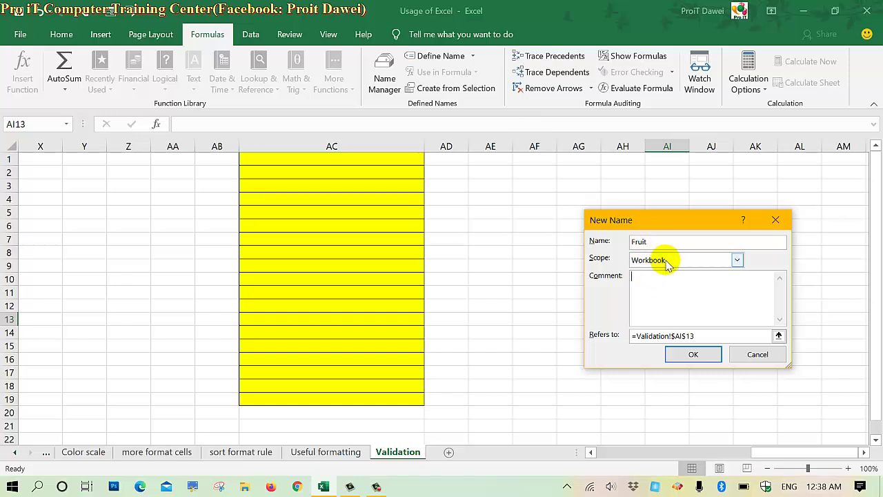
pyautogui.click(703, 337)
pyautogui.moveTo(703, 338); pyautogui.dragTo(600, 345)
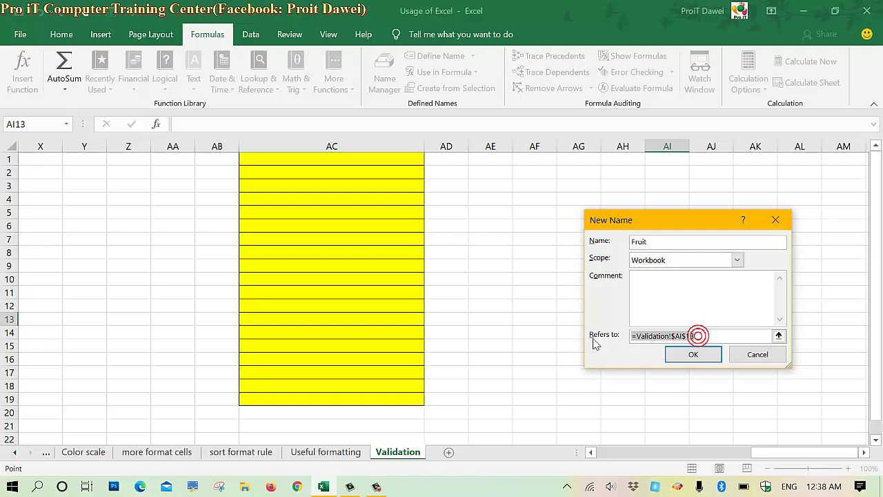
pyautogui.press('BackSpace')
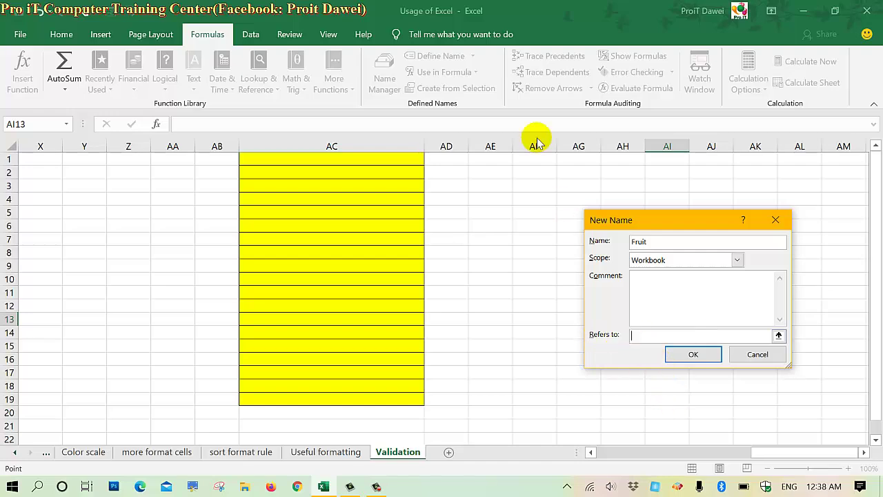
pyautogui.moveTo(753, 452); pyautogui.dragTo(692, 451)
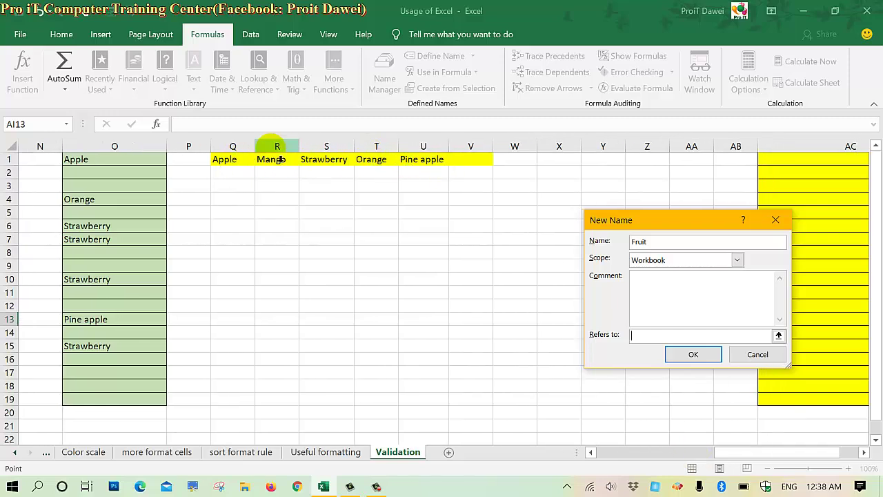
pyautogui.moveTo(225, 165); pyautogui.dragTo(457, 161)
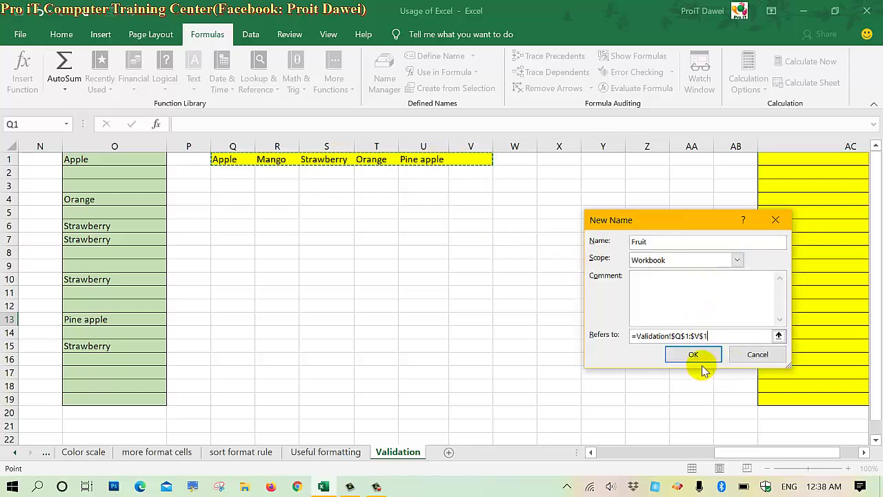
pyautogui.click(692, 355)
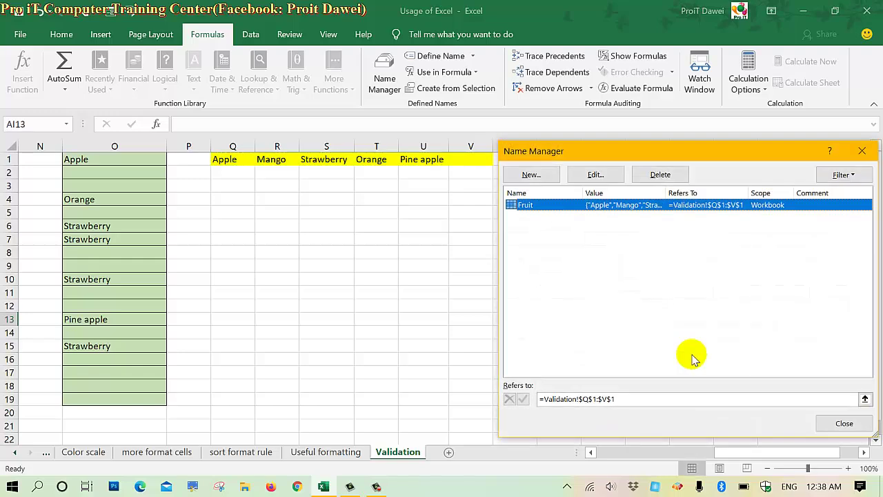
# Check the Fruit name's values in Name Manager, then close it
pyautogui.moveTo(634, 156); pyautogui.dragTo(466, 138)
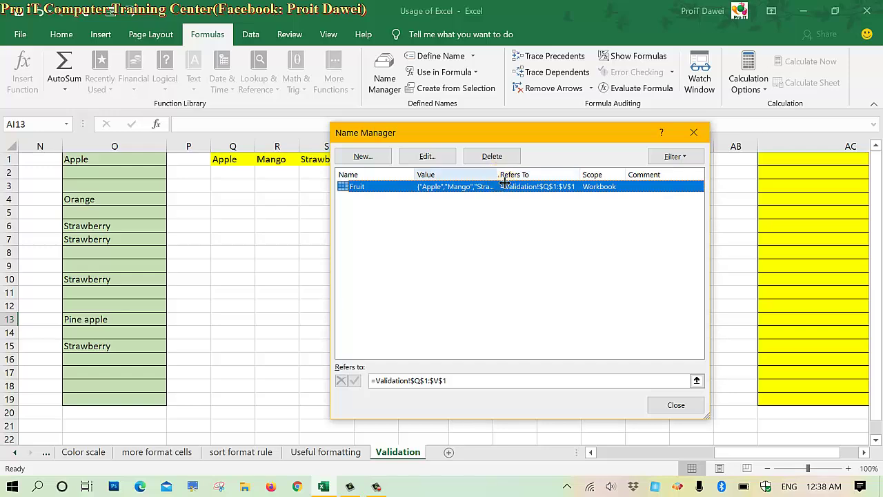
pyautogui.moveTo(499, 175); pyautogui.dragTo(618, 199)
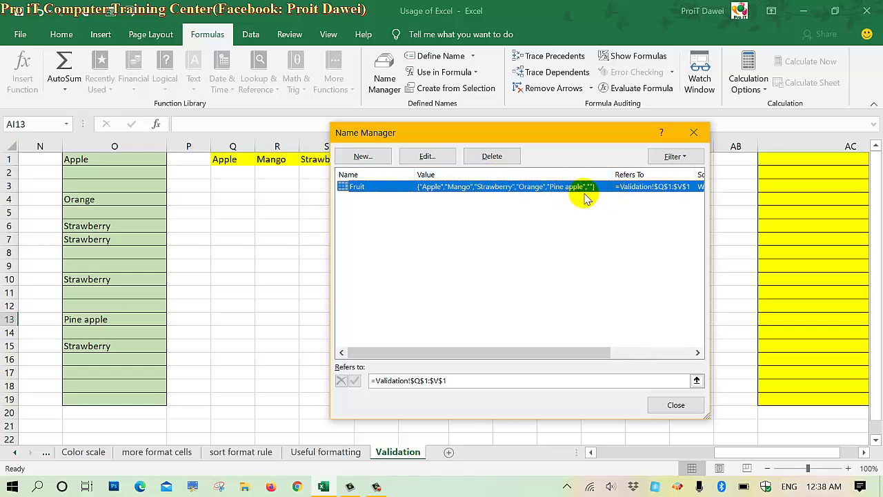
pyautogui.click(673, 402)
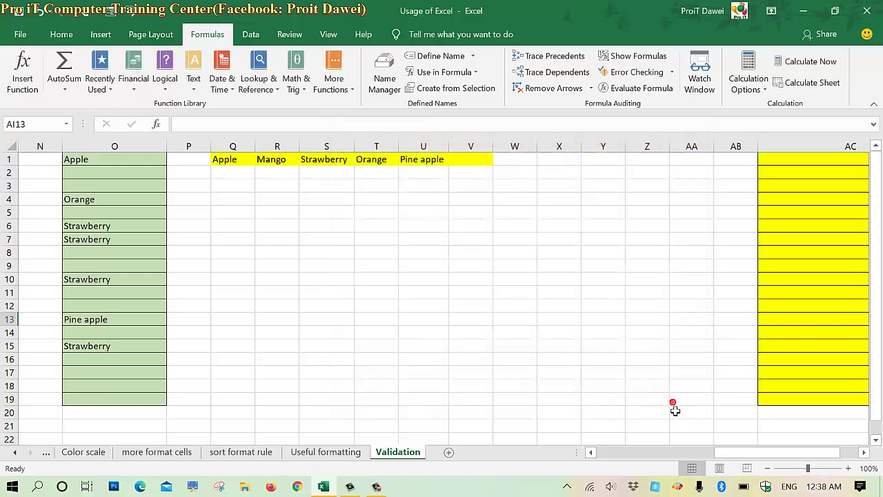
# Select the yellow block AC1:AC19 for the dropdown
pyautogui.moveTo(719, 453); pyautogui.dragTo(808, 443)
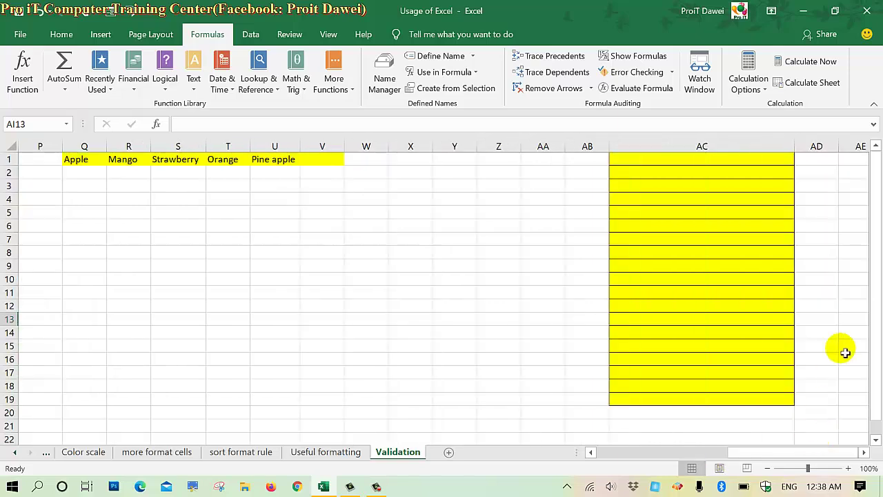
pyautogui.moveTo(874, 300); pyautogui.dragTo(866, 274)
pyautogui.click(723, 158)
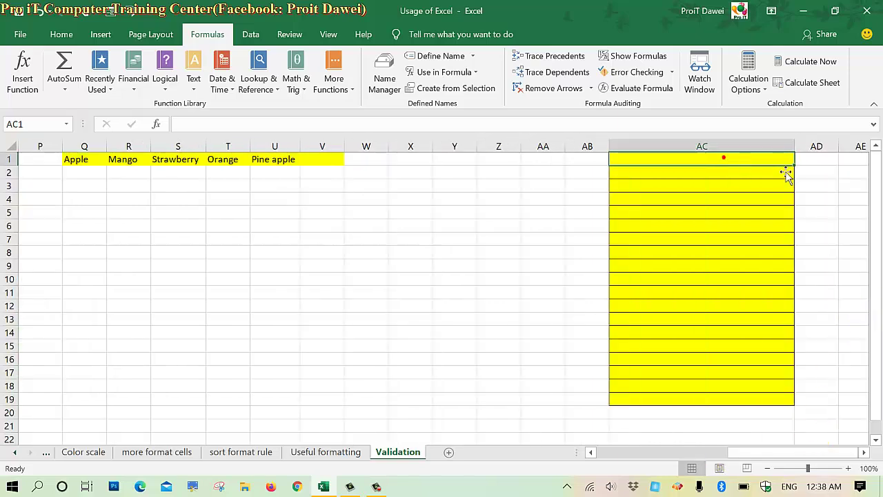
pyautogui.click(779, 182)
pyautogui.click(874, 224)
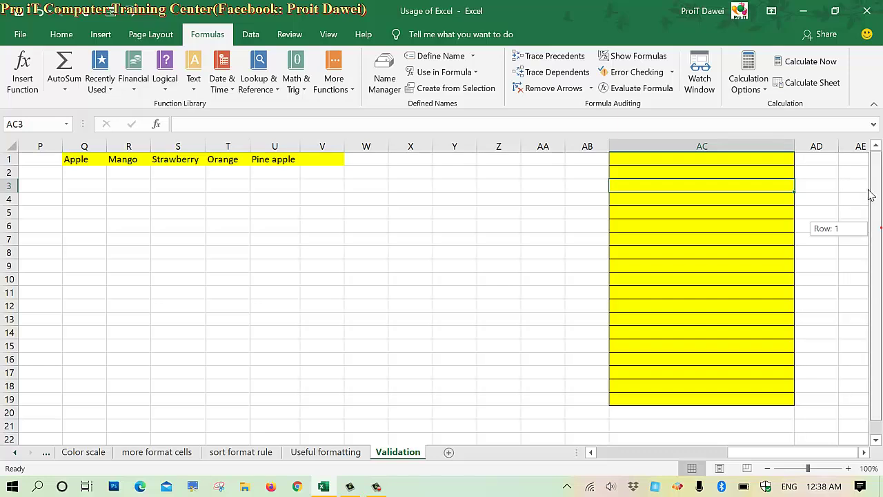
pyautogui.moveTo(720, 159); pyautogui.dragTo(747, 403)
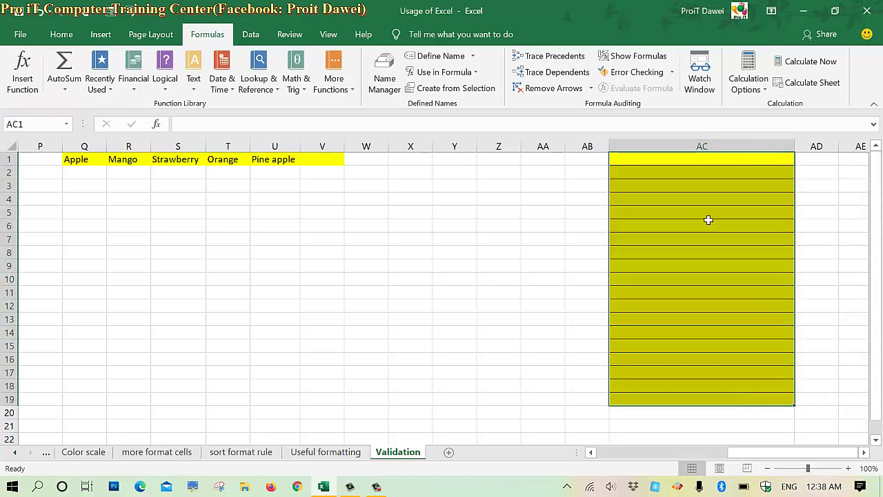
# Give AC1:AC19 List data validation with source =Fruit, inserted via Use in Formula
pyautogui.click(250, 34)
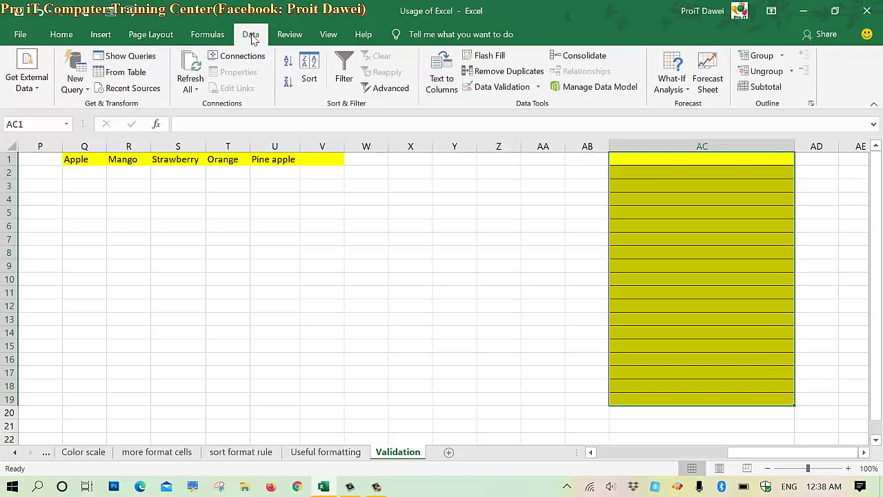
pyautogui.click(498, 87)
pyautogui.click(431, 239)
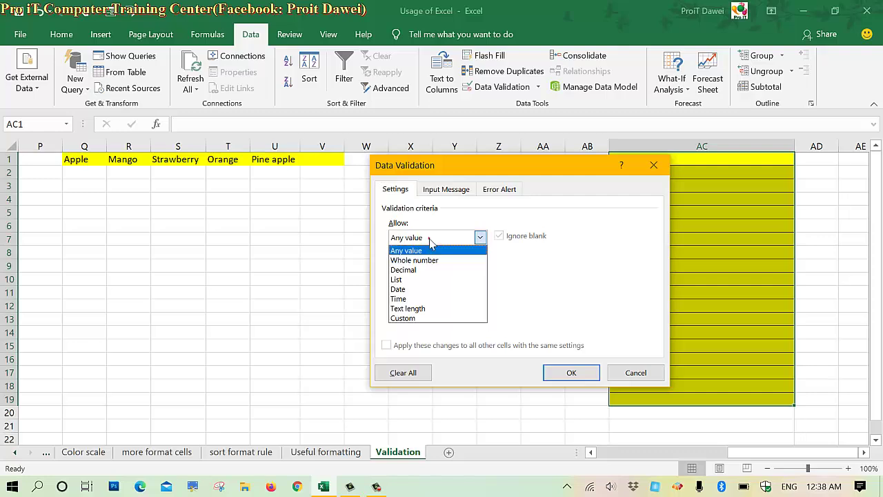
pyautogui.click(416, 280)
pyautogui.click(451, 298)
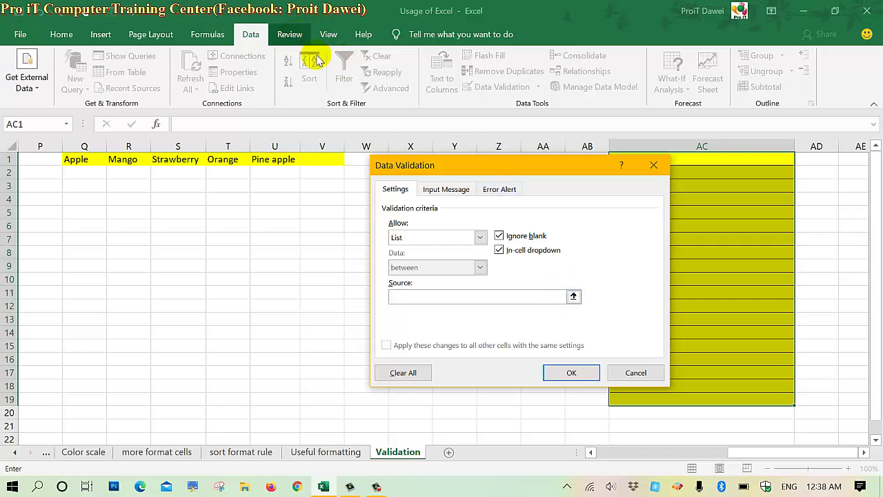
pyautogui.click(202, 38)
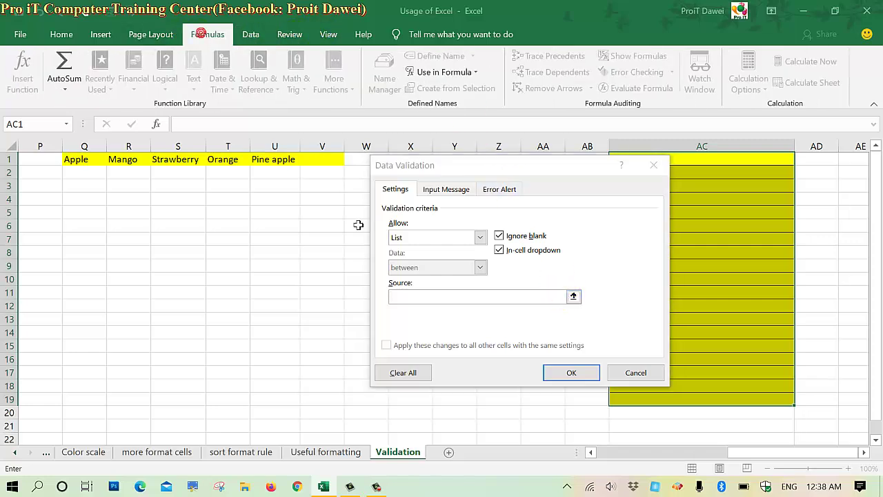
pyautogui.click(404, 297)
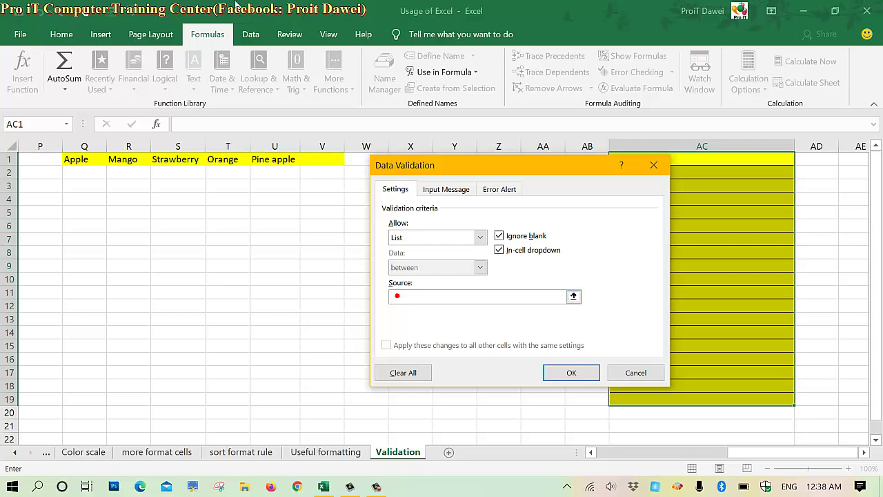
pyautogui.click(457, 75)
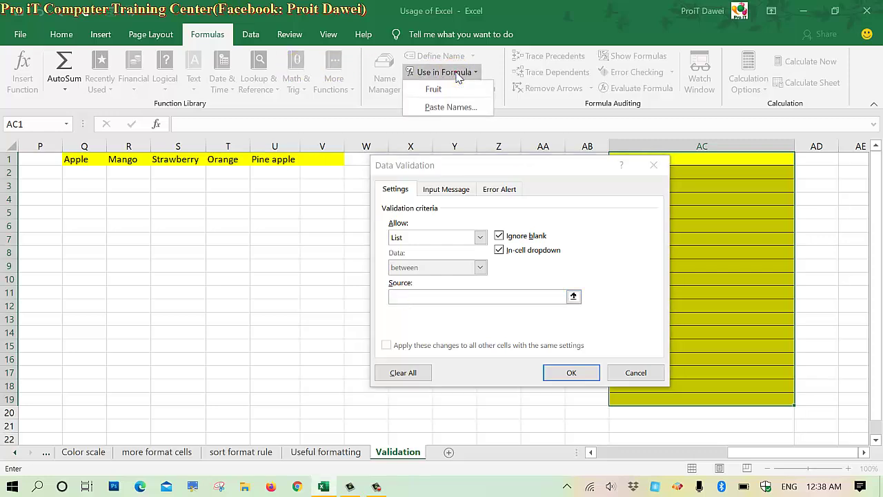
pyautogui.click(433, 90)
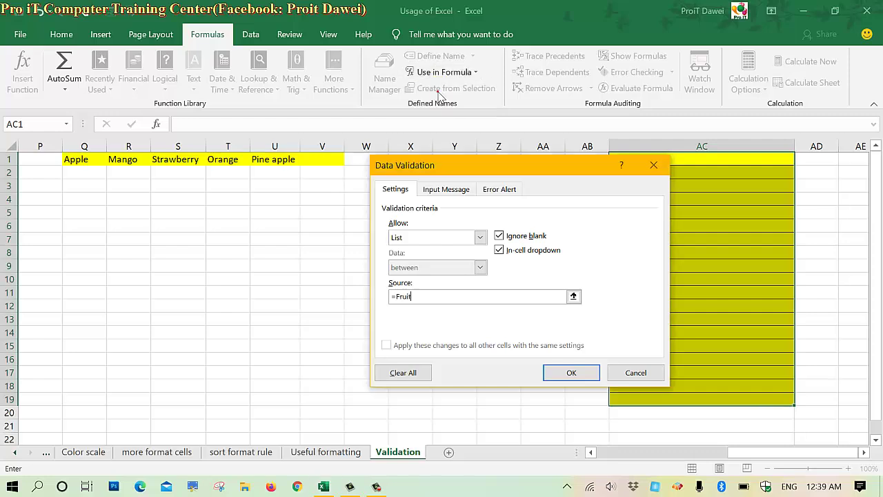
pyautogui.click(420, 299)
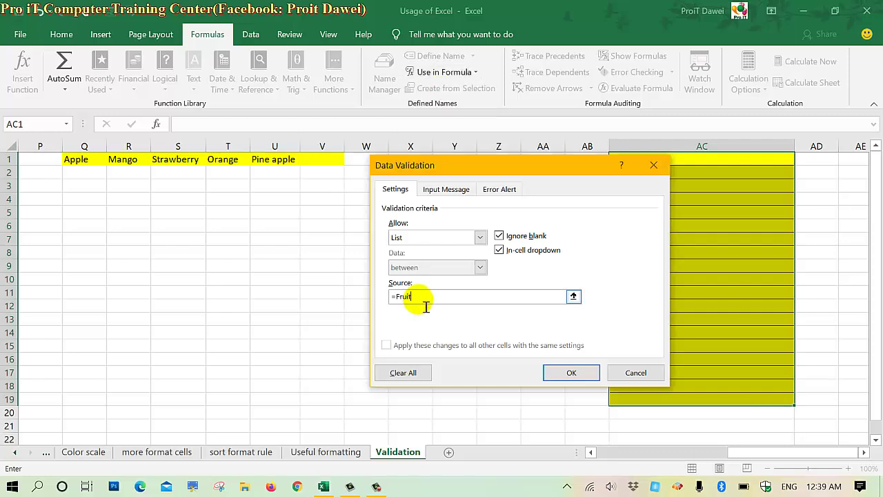
pyautogui.click(570, 373)
pyautogui.click(569, 373)
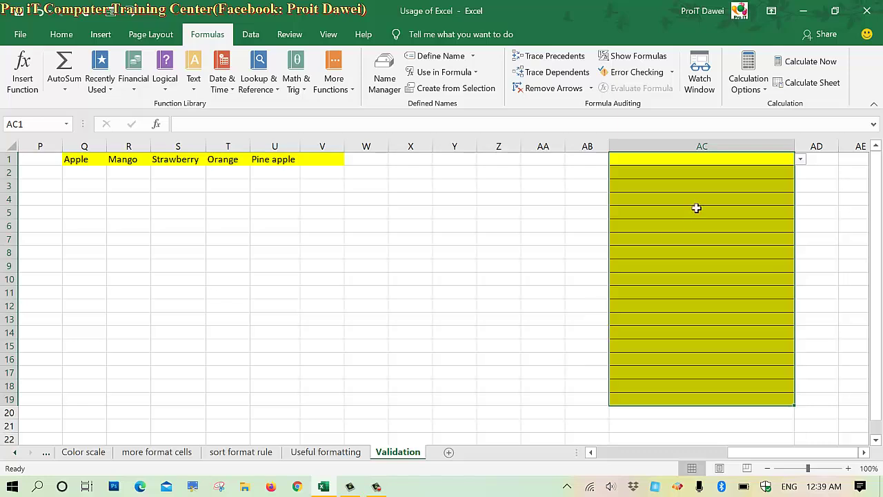
# Pick Orange for AC2 and AC6 from their dropdown lists
pyautogui.click(704, 174)
pyautogui.click(800, 173)
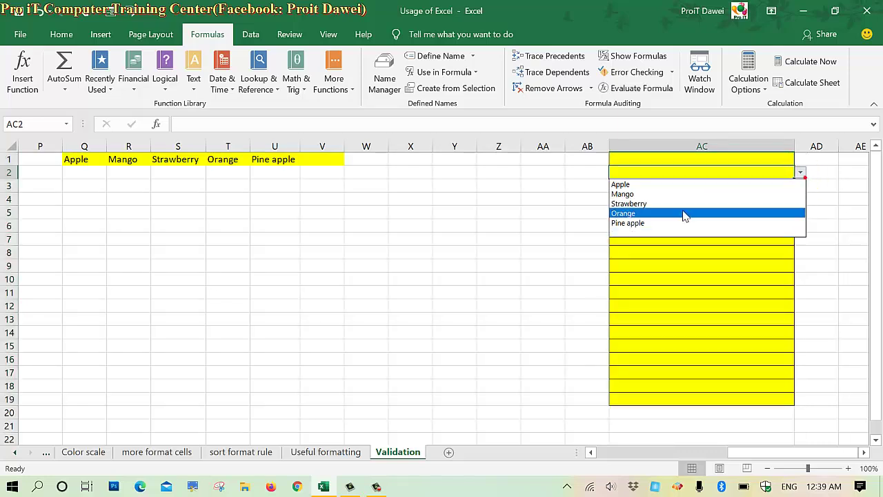
pyautogui.click(684, 213)
pyautogui.click(689, 225)
pyautogui.click(800, 226)
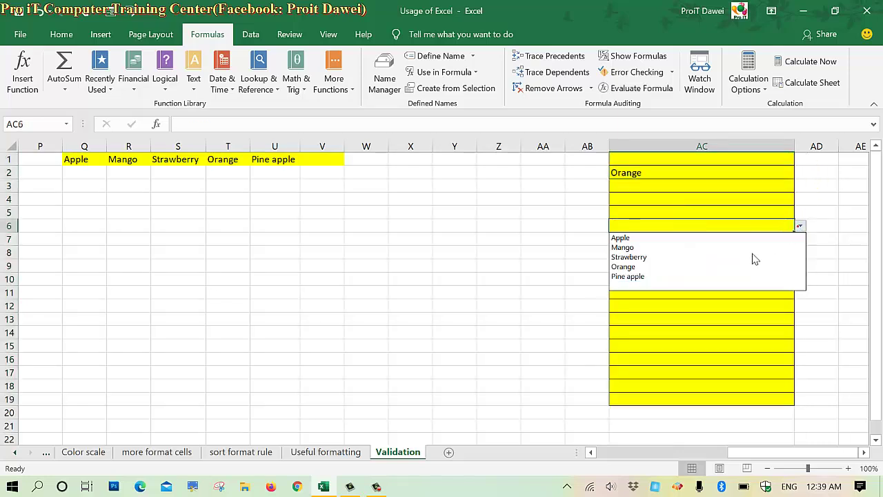
pyautogui.click(693, 264)
# Enter Pine apple in AC11 and Strawberry in AC12
pyautogui.click(695, 292)
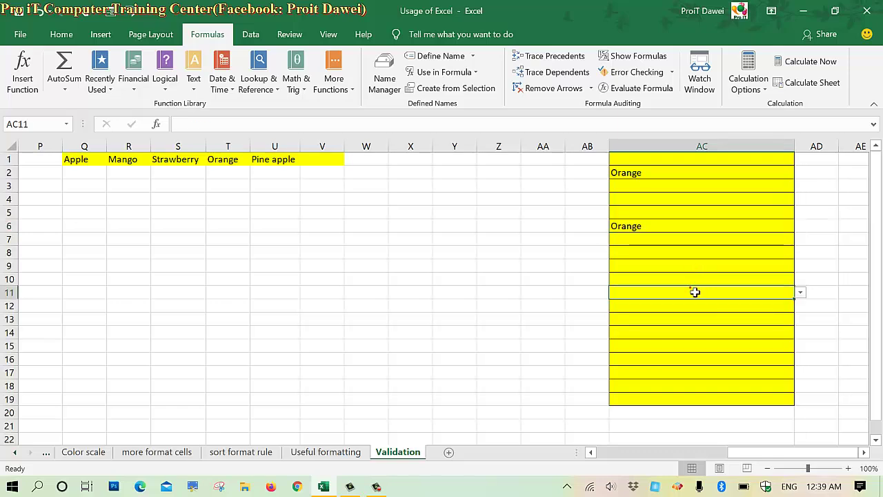
pyautogui.write('Pine apple')
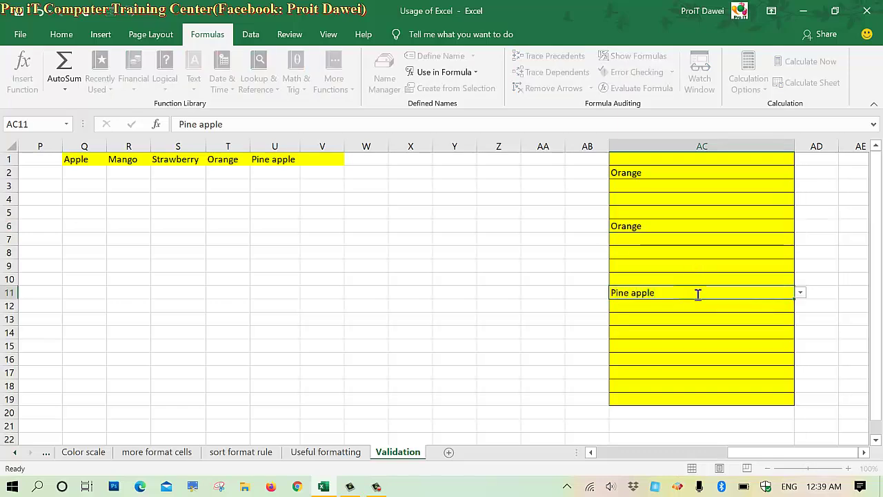
pyautogui.press('Return')
pyautogui.write('Sr')
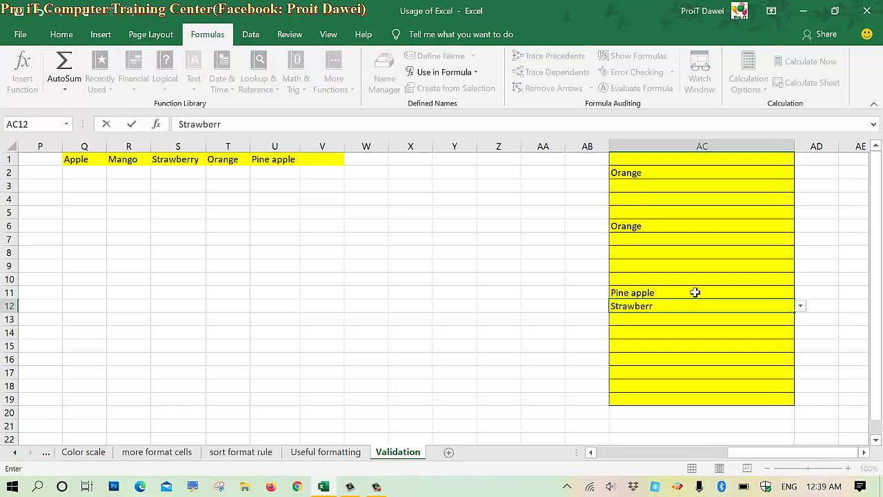
pyautogui.write('y')
pyautogui.press('Return')
# Add a new worksheet, Sheet1, and switch to it
pyautogui.click(699, 359)
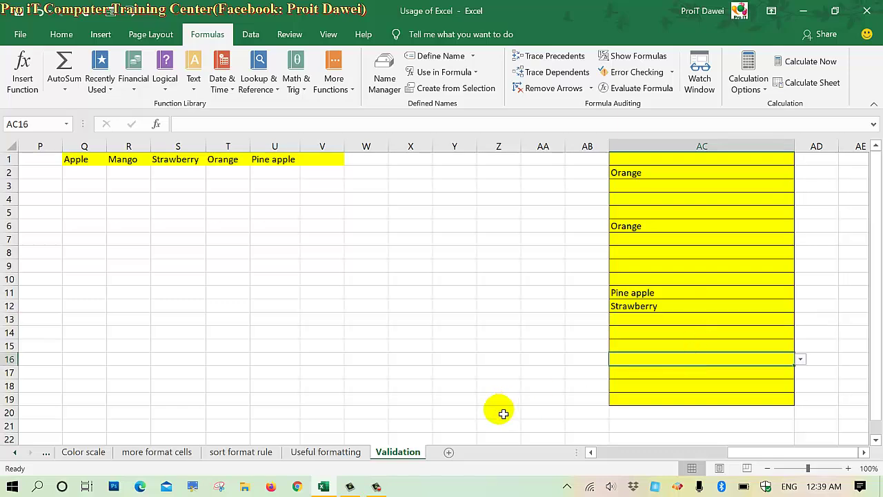
pyautogui.click(505, 371)
pyautogui.click(450, 452)
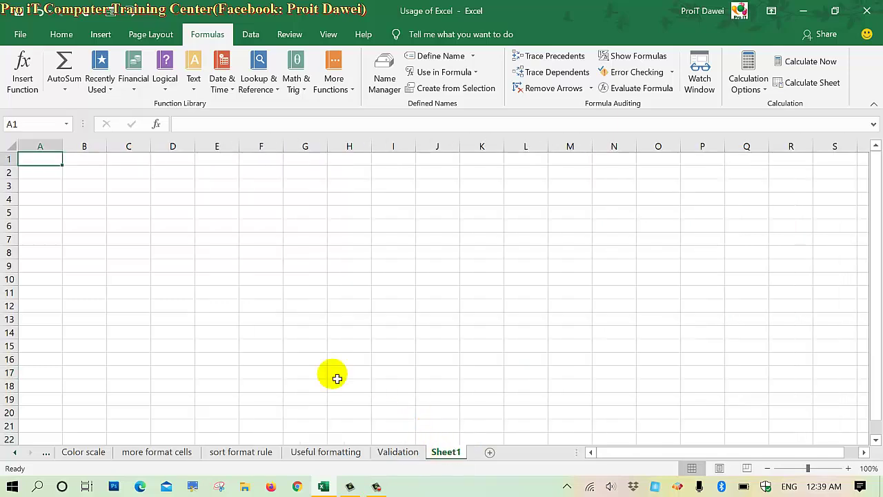
pyautogui.click(400, 453)
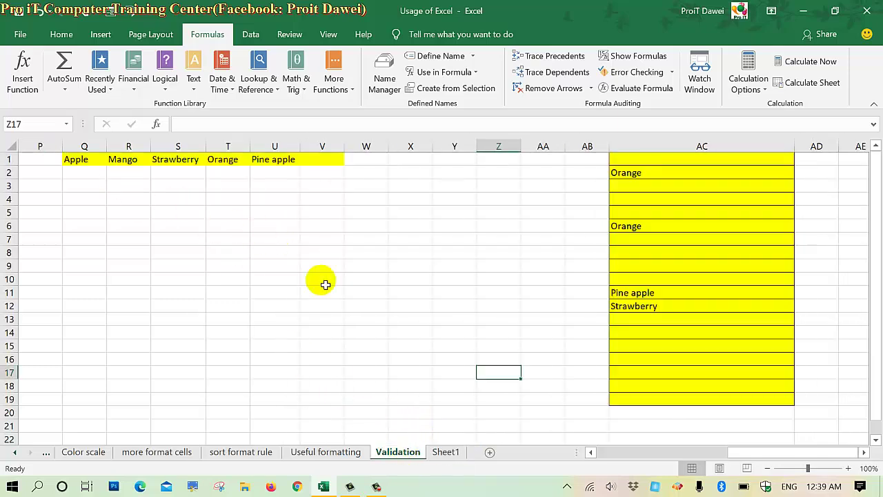
pyautogui.click(445, 452)
# Widen column A and give A1:A15 All Borders and a gold fill
pyautogui.moveTo(64, 146); pyautogui.dragTo(165, 165)
pyautogui.moveTo(110, 159); pyautogui.dragTo(118, 347)
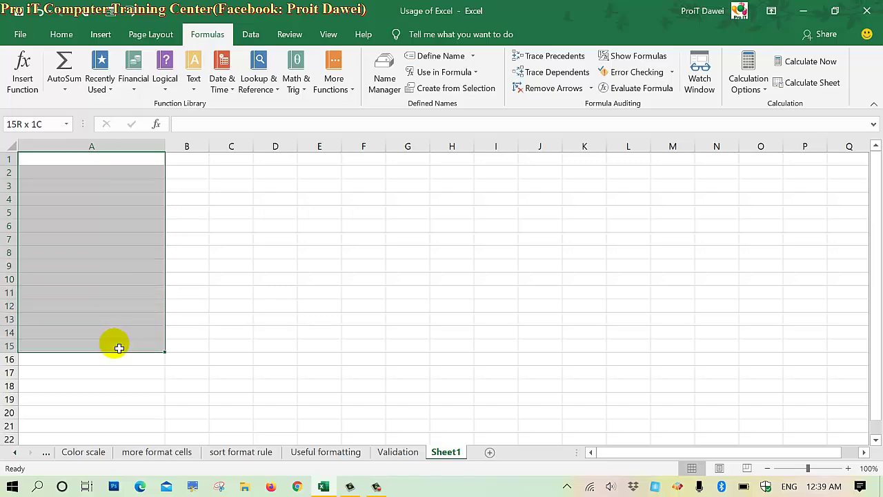
pyautogui.click(61, 34)
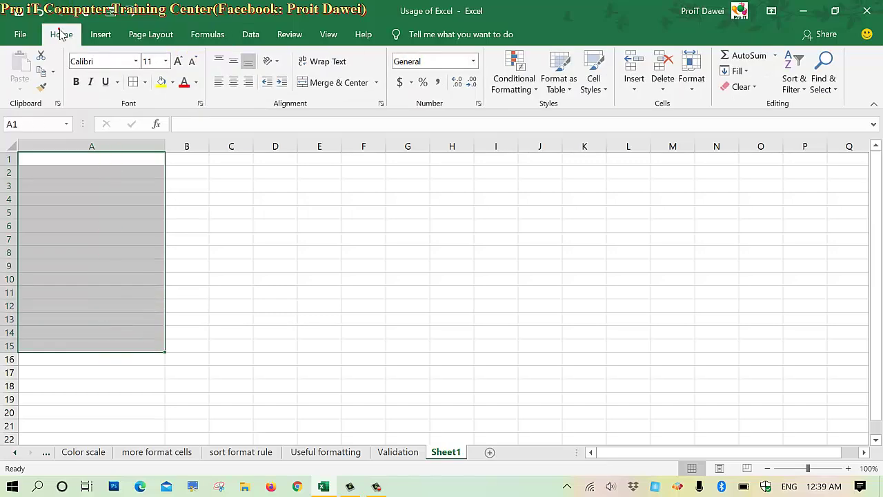
pyautogui.click(146, 82)
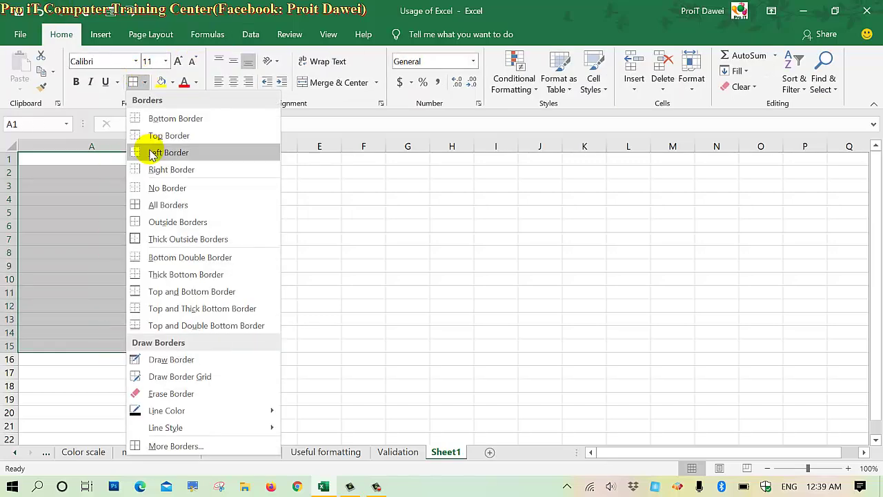
pyautogui.click(165, 205)
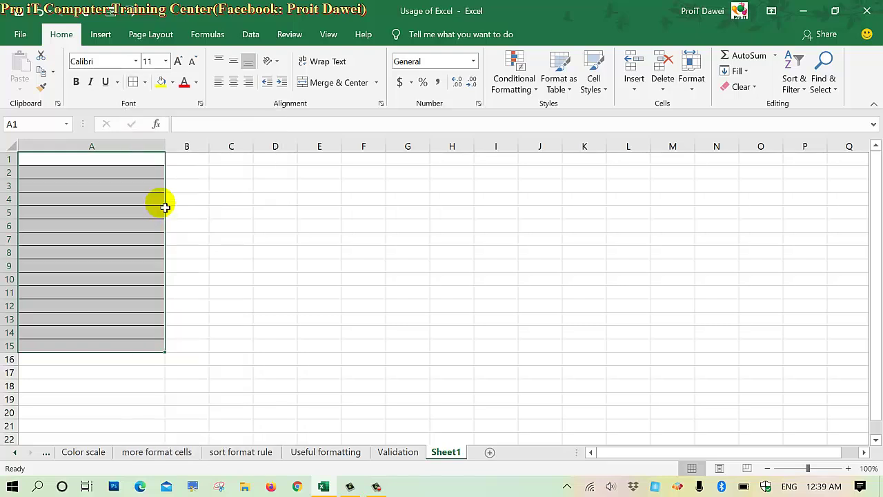
pyautogui.click(161, 82)
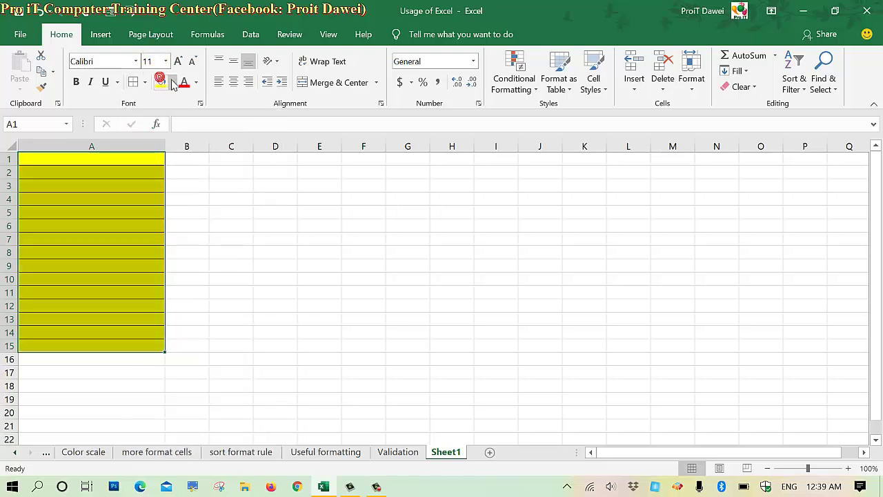
pyautogui.click(173, 83)
pyautogui.click(248, 147)
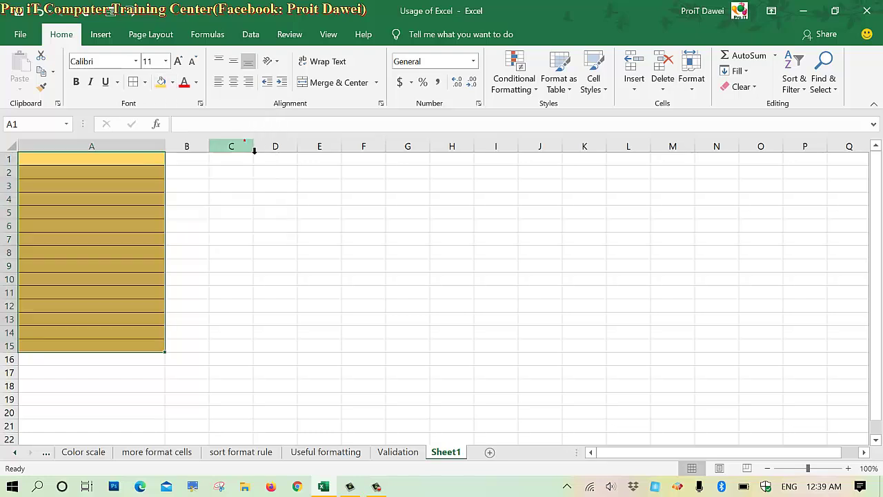
pyautogui.moveTo(144, 165); pyautogui.dragTo(140, 348)
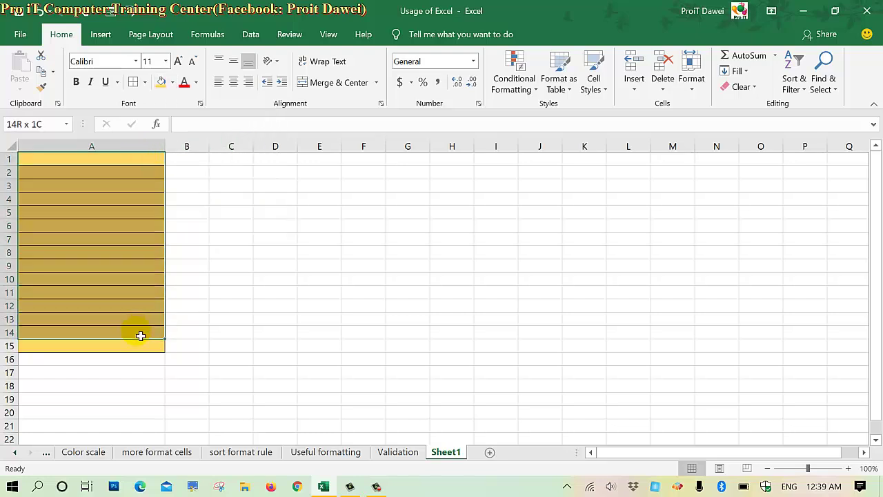
# Give Sheet1's A1:A15 List data validation with source =Fruit, inserted via Use in Formula
pyautogui.click(248, 35)
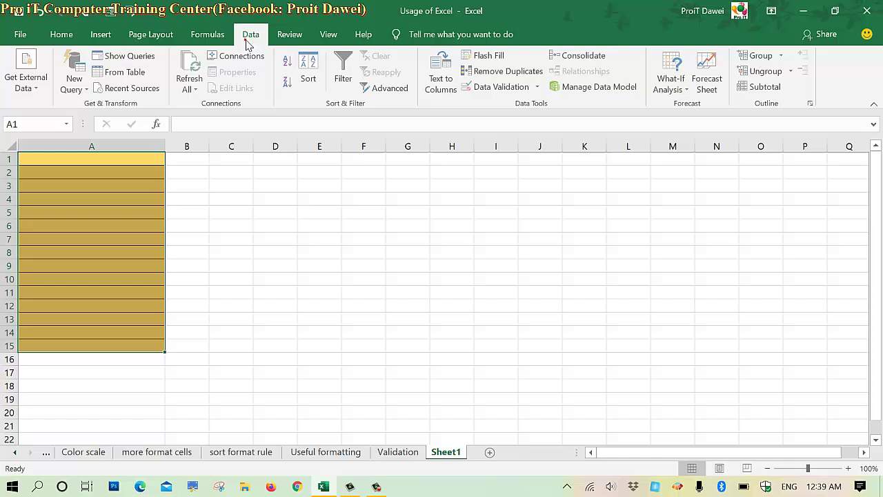
pyautogui.click(502, 86)
pyautogui.click(480, 237)
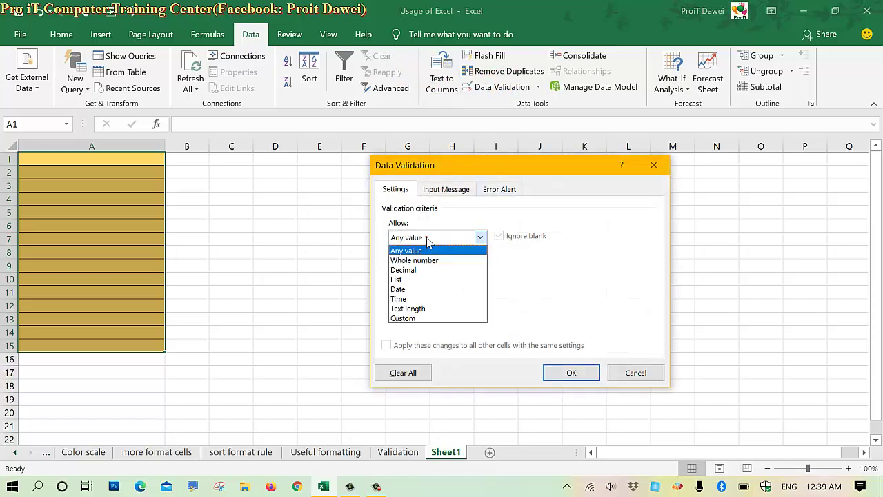
pyautogui.click(409, 280)
pyautogui.click(412, 298)
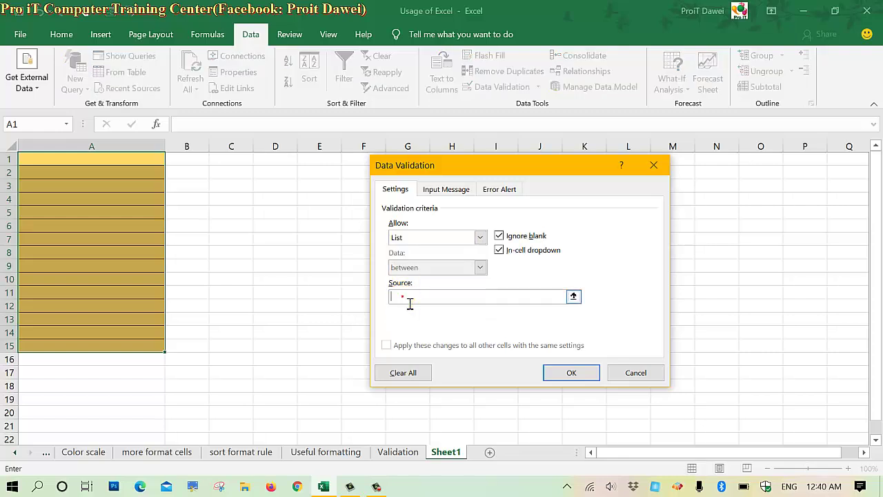
pyautogui.click(204, 35)
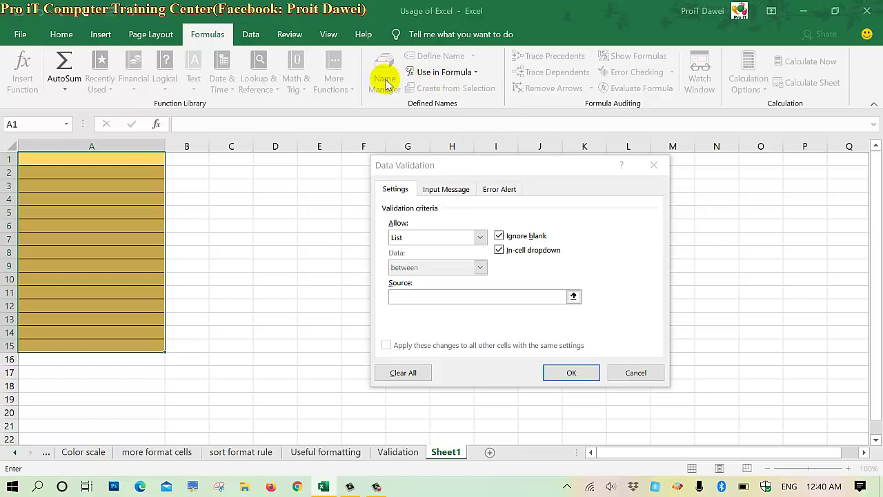
pyautogui.click(441, 73)
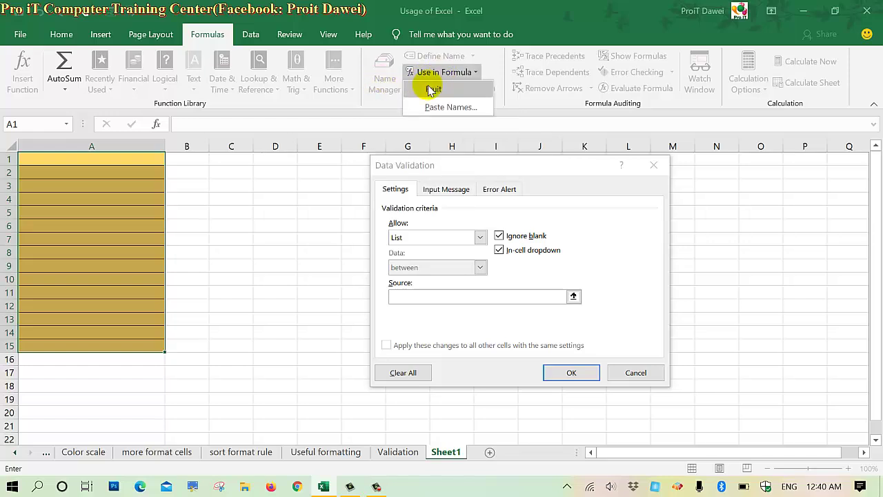
pyautogui.click(433, 89)
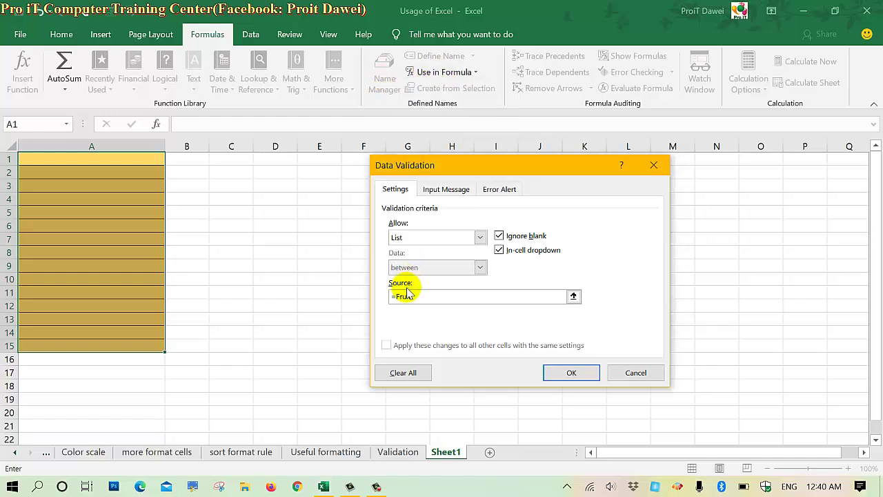
pyautogui.click(571, 372)
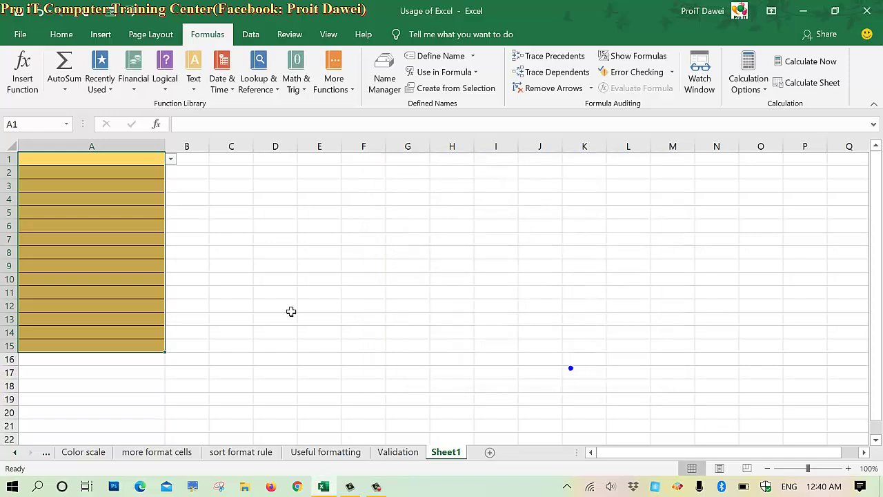
# Pick Orange for A4 and A8 and Strawberry for A5 from the fruit dropdowns
pyautogui.click(100, 201)
pyautogui.click(170, 199)
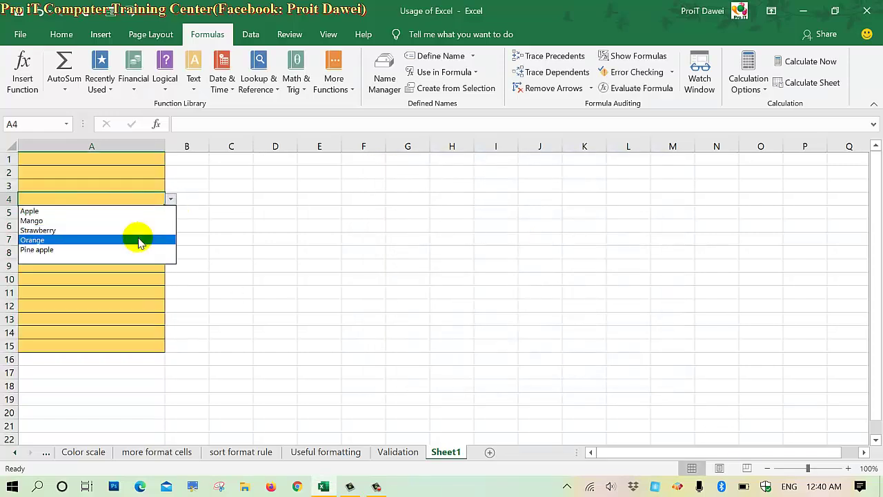
pyautogui.click(138, 239)
pyautogui.click(135, 255)
pyautogui.click(170, 253)
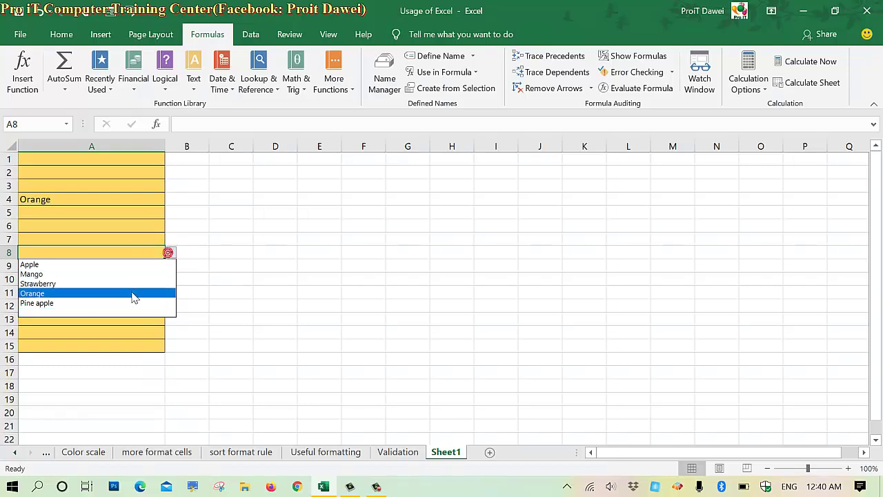
pyautogui.click(138, 292)
pyautogui.click(141, 215)
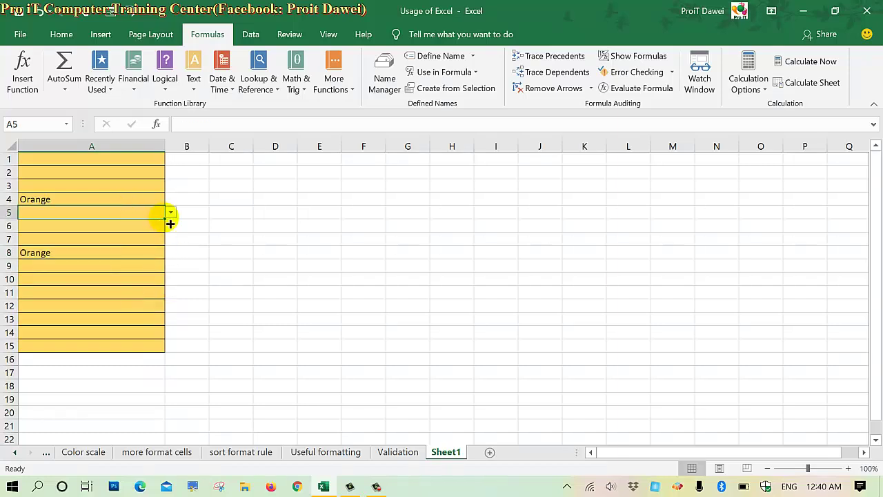
pyautogui.click(171, 213)
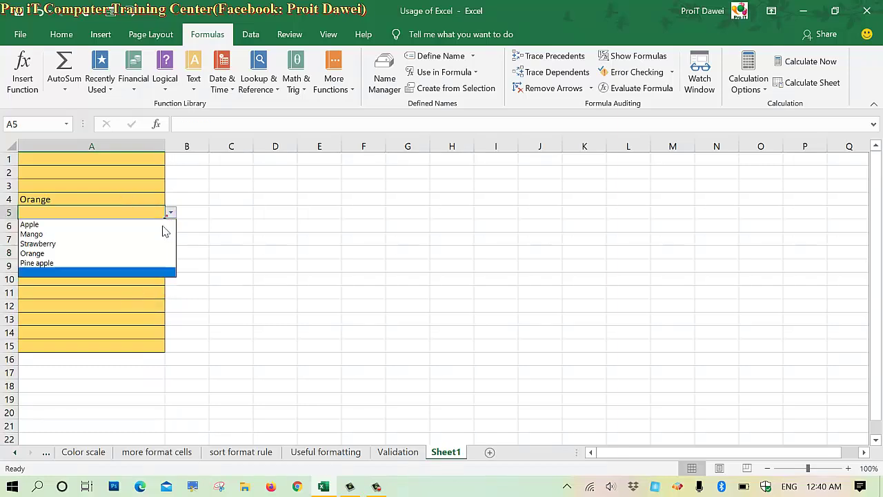
pyautogui.click(104, 243)
# Type Pine apple into A12 and Banana into A13
pyautogui.click(89, 309)
pyautogui.write('Pi')
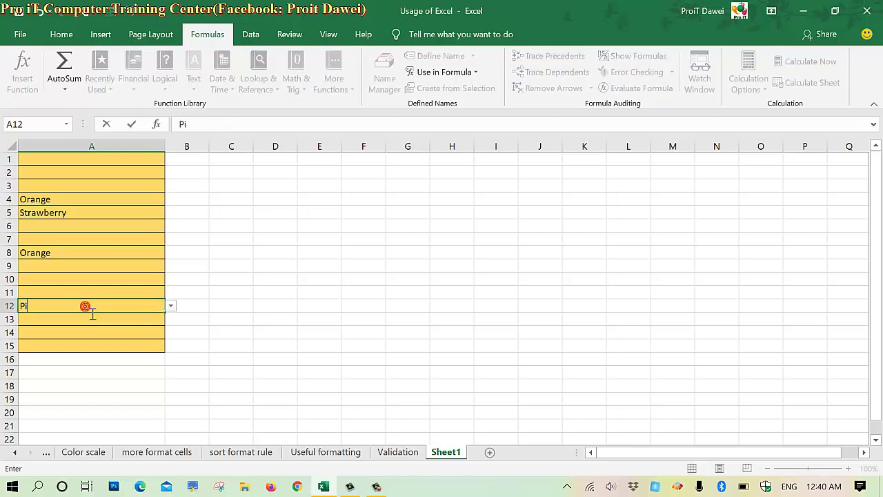
pyautogui.write('ne apple')
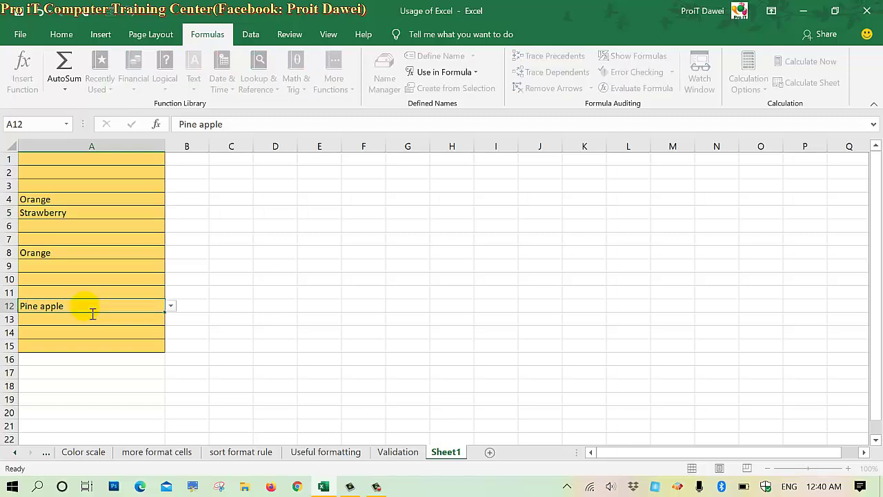
pyautogui.press('Return')
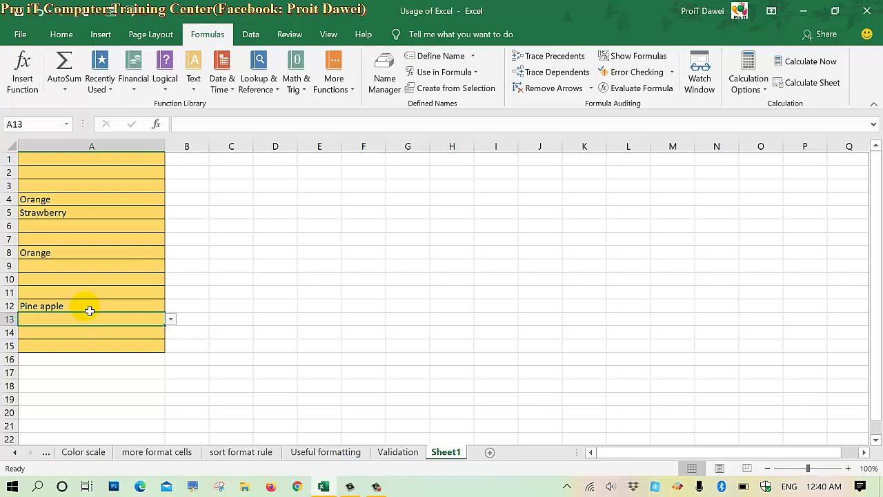
pyautogui.write('bab')
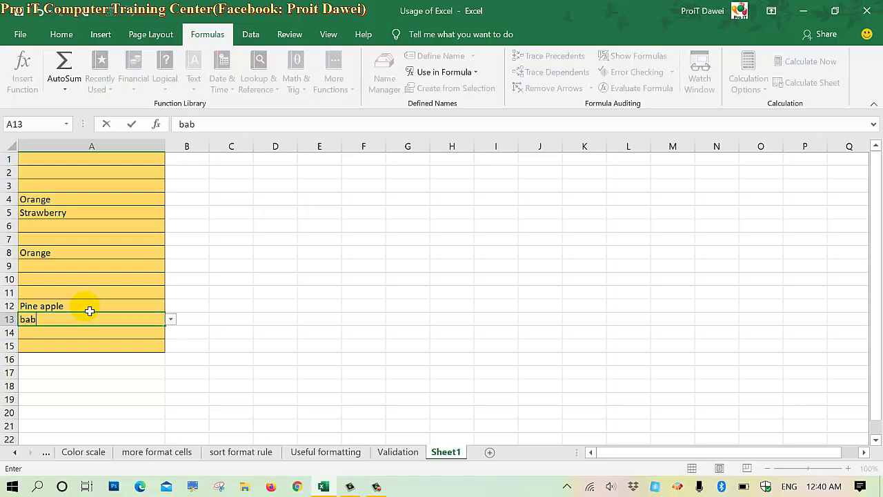
pyautogui.press('Escape')
pyautogui.write('Ba')
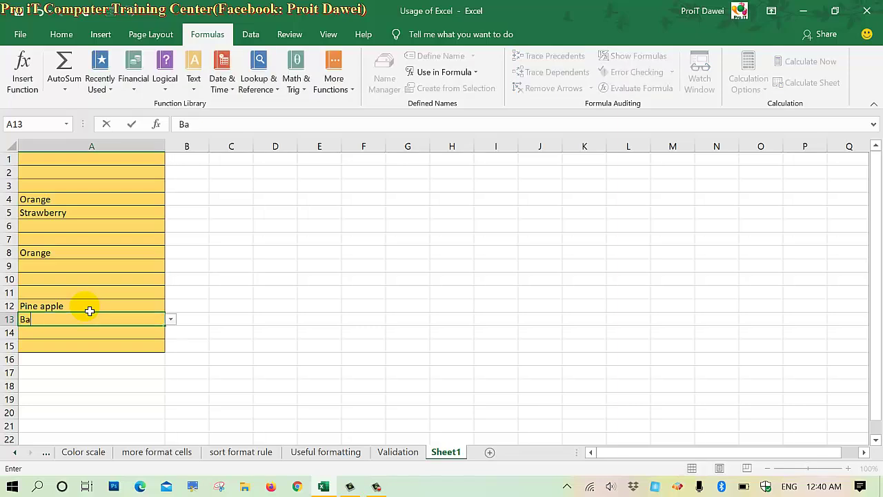
pyautogui.write('nana')
pyautogui.press('Return')
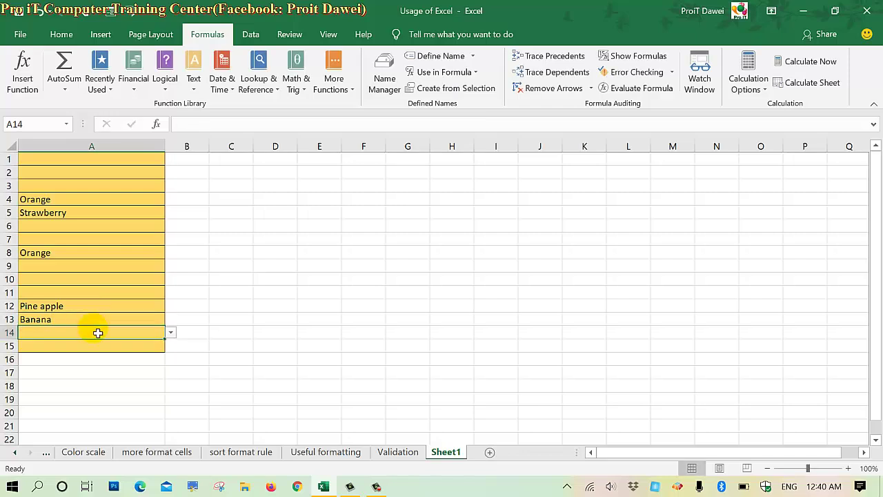
pyautogui.press('Up')
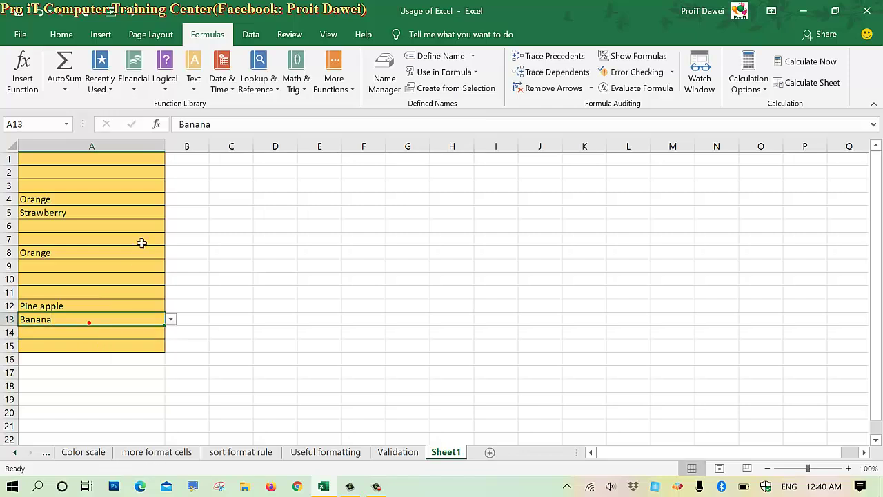
# Choose Orange for A3 from its fruit dropdown
pyautogui.click(108, 230)
pyautogui.click(130, 188)
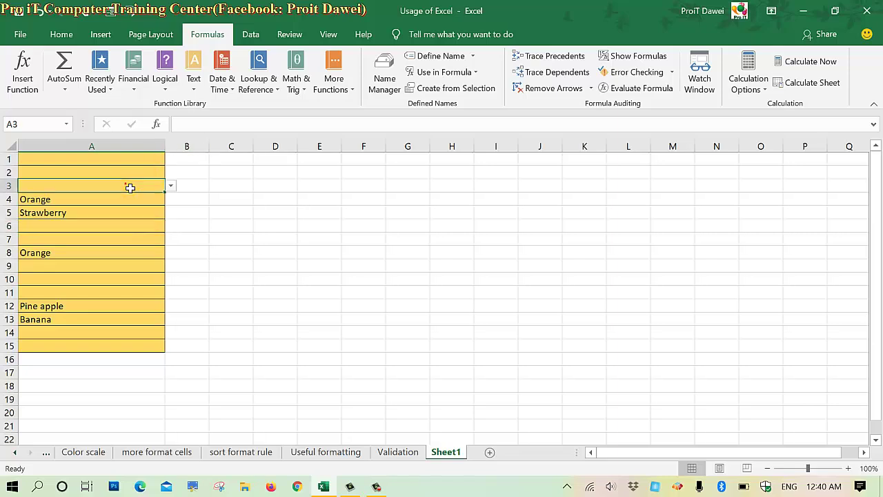
pyautogui.click(170, 186)
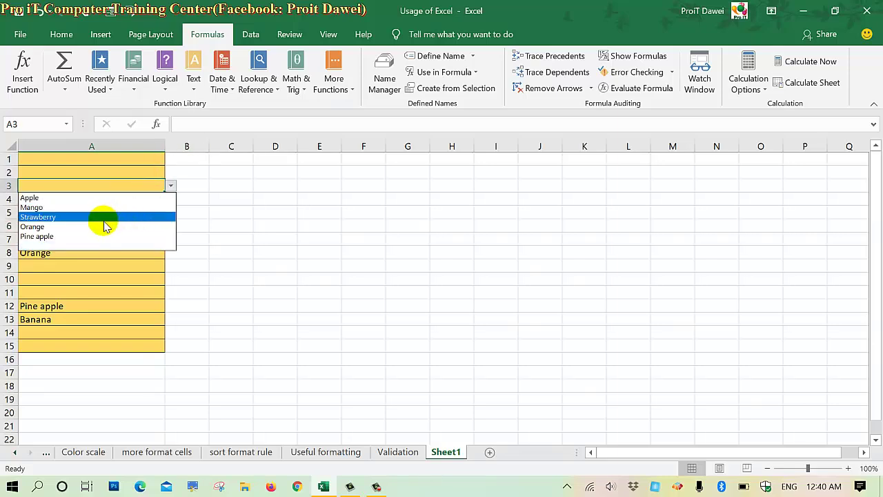
pyautogui.click(62, 226)
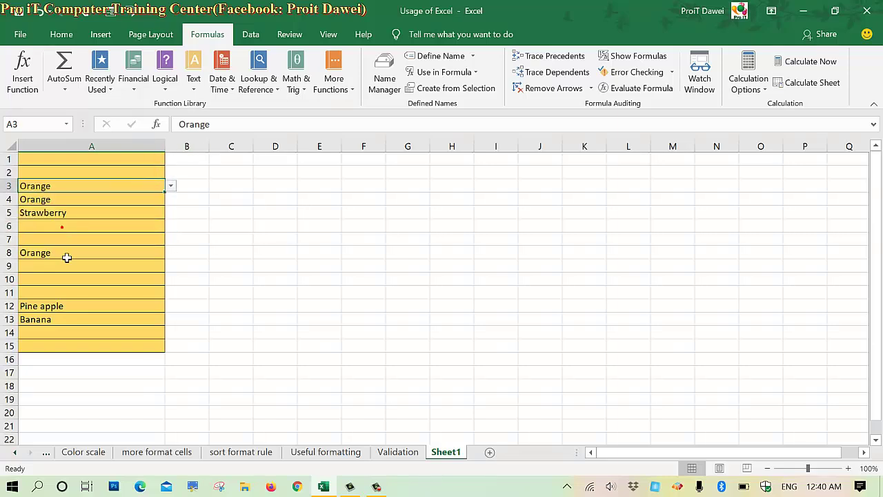
pyautogui.click(69, 241)
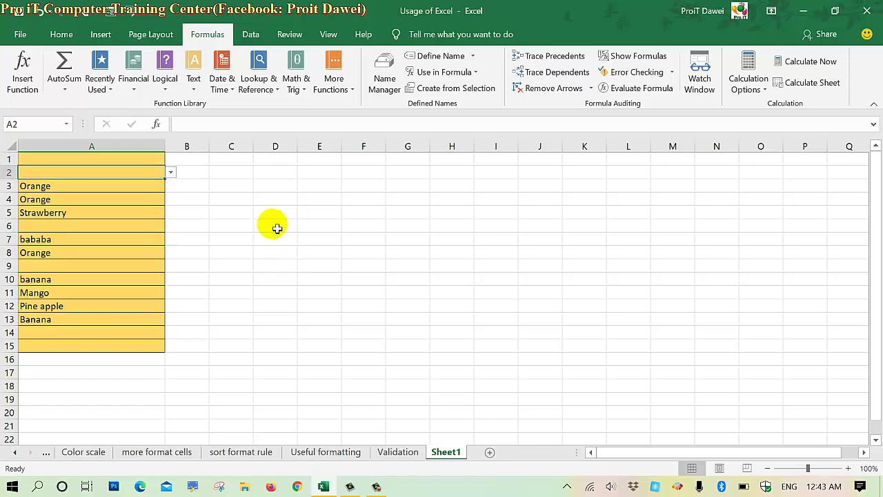
# Enter Banana in cell A14
pyautogui.moveTo(146, 160); pyautogui.dragTo(124, 348)
pyautogui.click(125, 348)
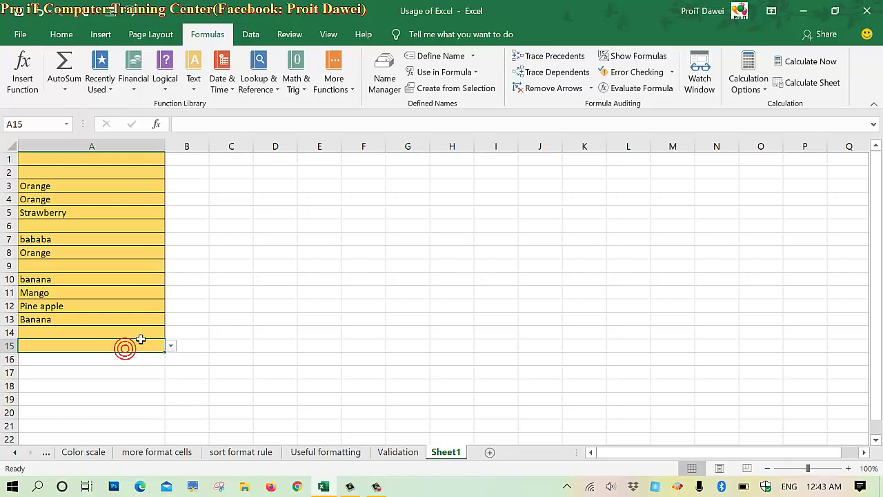
pyautogui.click(141, 338)
pyautogui.write('bab')
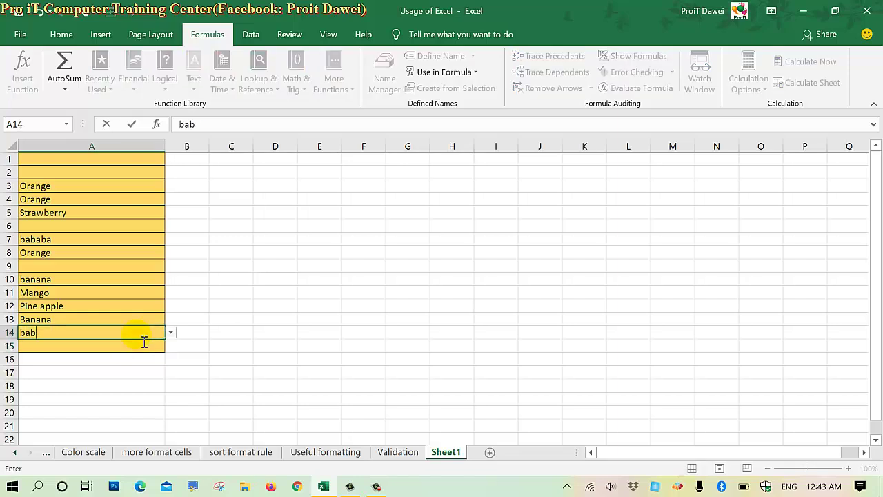
pyautogui.press('BackSpace')
pyautogui.write('Banana')
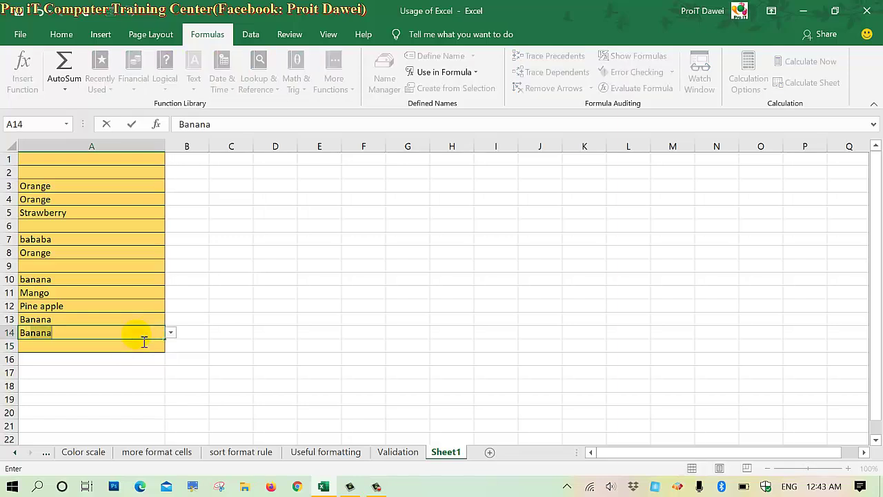
pyautogui.press('Return')
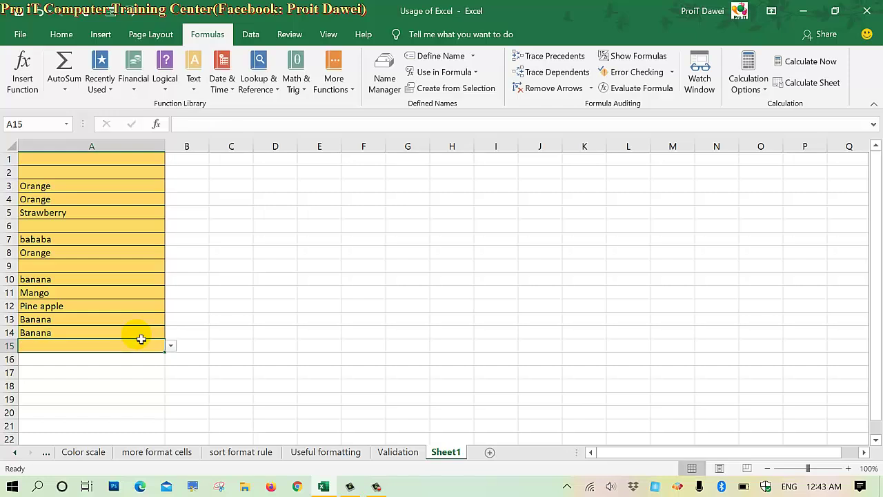
# Choose Orange for A2 from its fruit dropdown
pyautogui.click(129, 178)
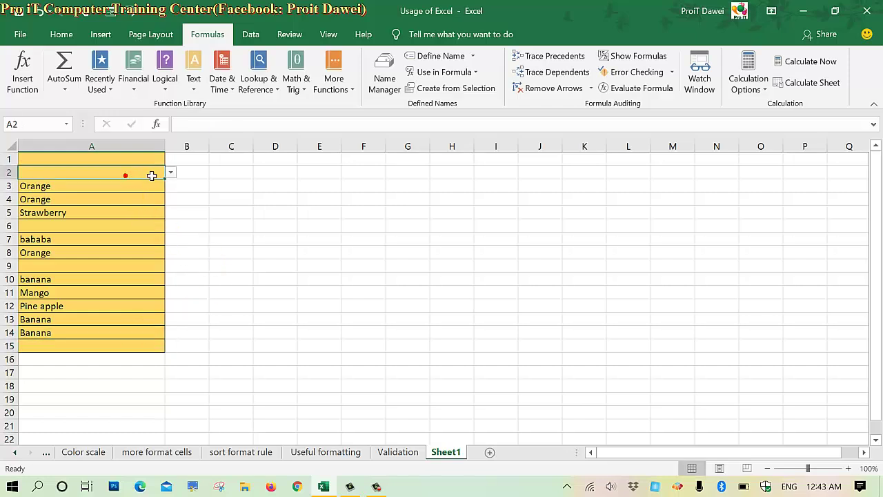
pyautogui.click(171, 172)
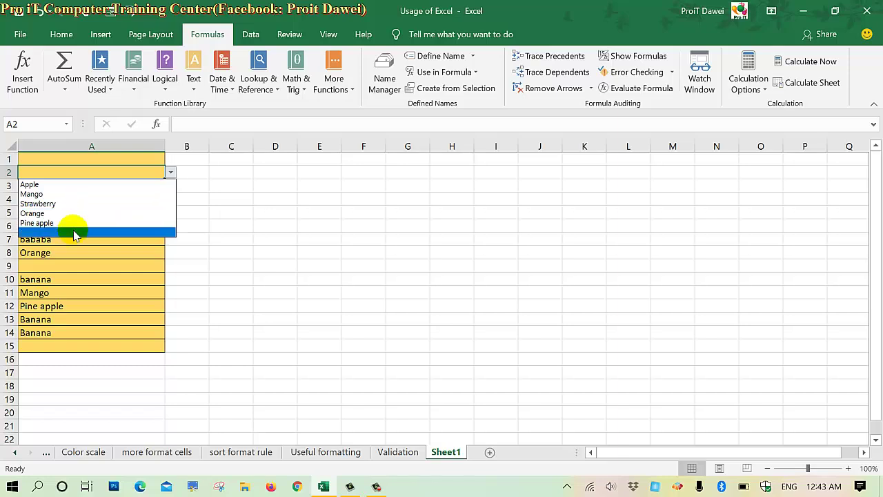
pyautogui.click(75, 233)
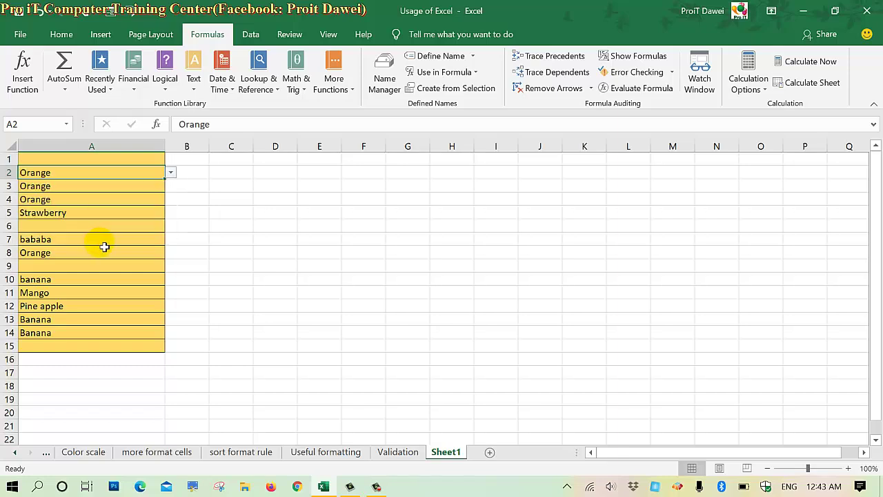
pyautogui.moveTo(124, 212); pyautogui.dragTo(162, 174)
# Pick the blank dropdown entry for A6 so it stays empty
pyautogui.click(124, 238)
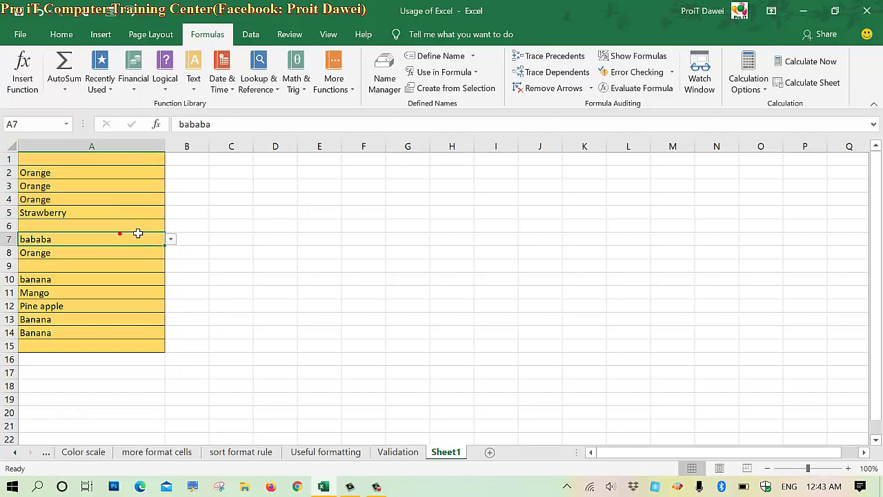
pyautogui.click(145, 228)
pyautogui.click(170, 226)
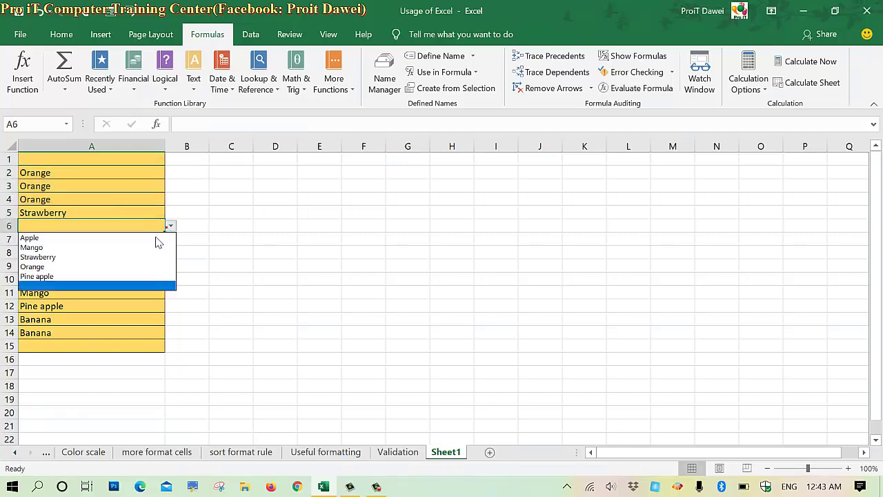
pyautogui.click(62, 285)
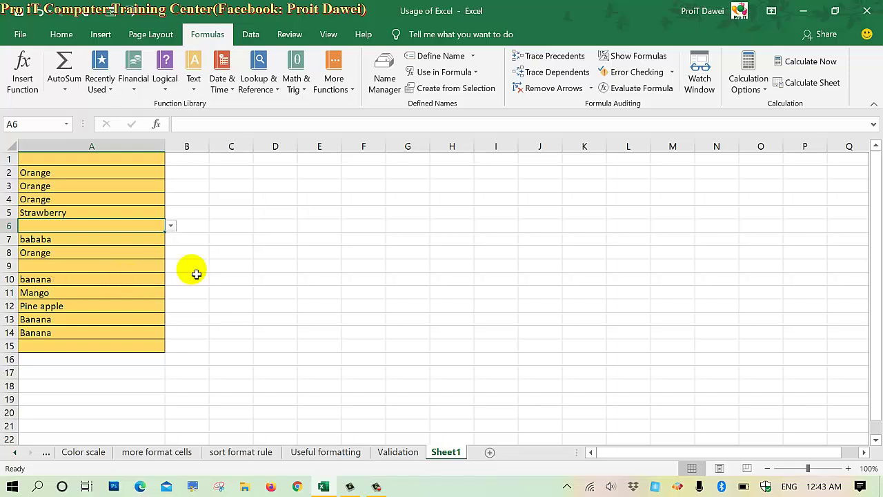
pyautogui.click(341, 229)
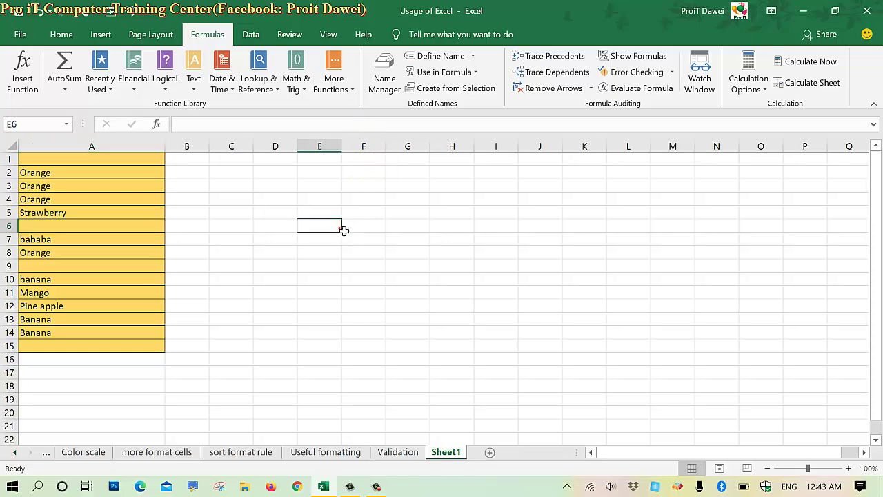
# Edit the Fruit name in Name Manager to refer to Validation!$Q$1:$U$1
pyautogui.click(386, 83)
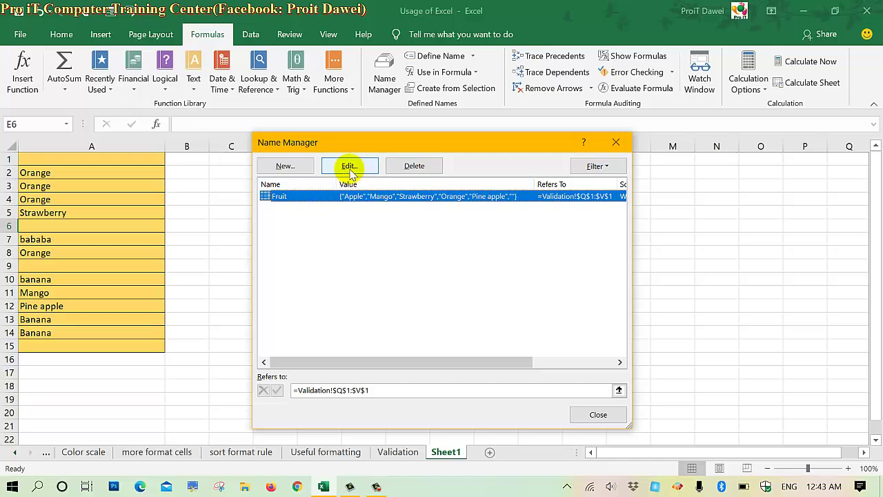
pyautogui.click(350, 169)
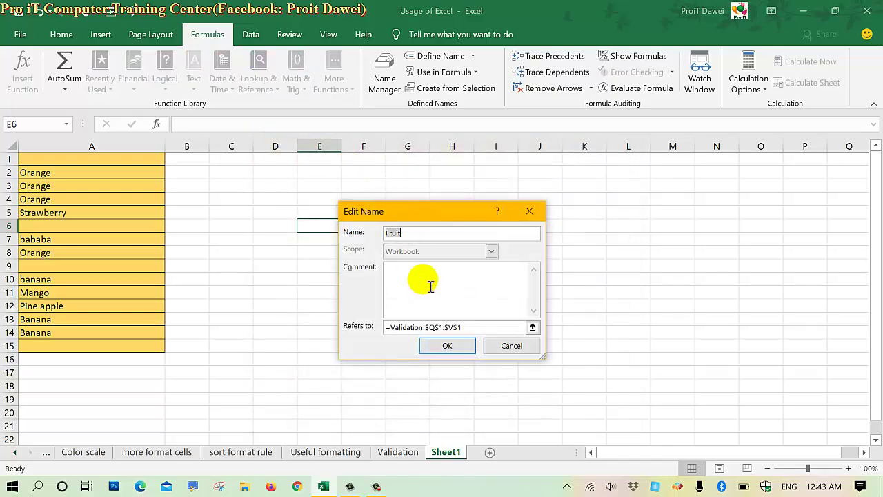
pyautogui.click(483, 330)
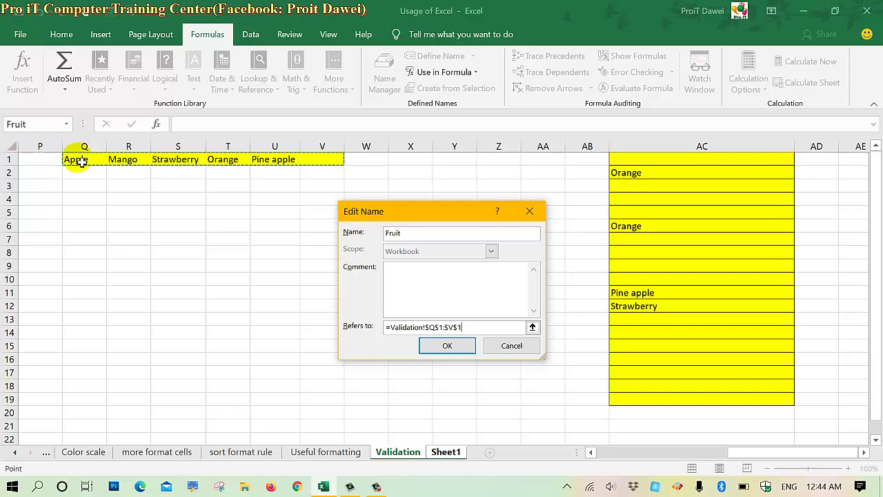
pyautogui.moveTo(76, 159); pyautogui.dragTo(269, 166)
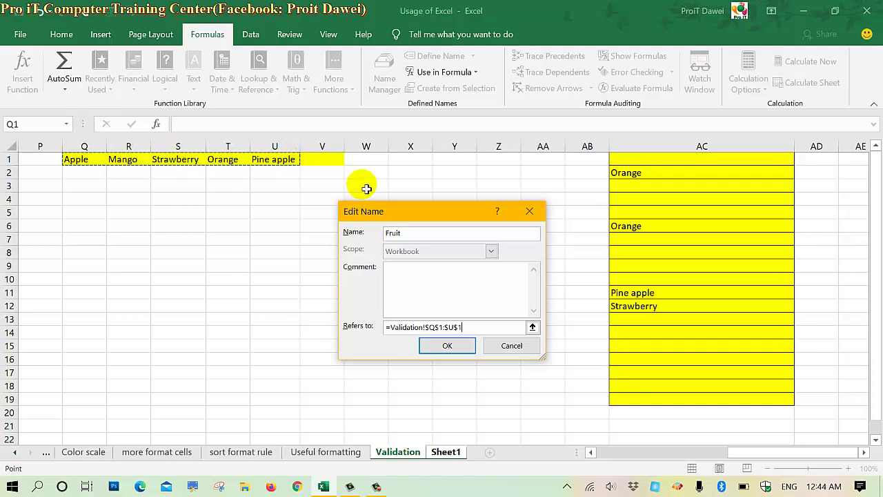
pyautogui.click(446, 346)
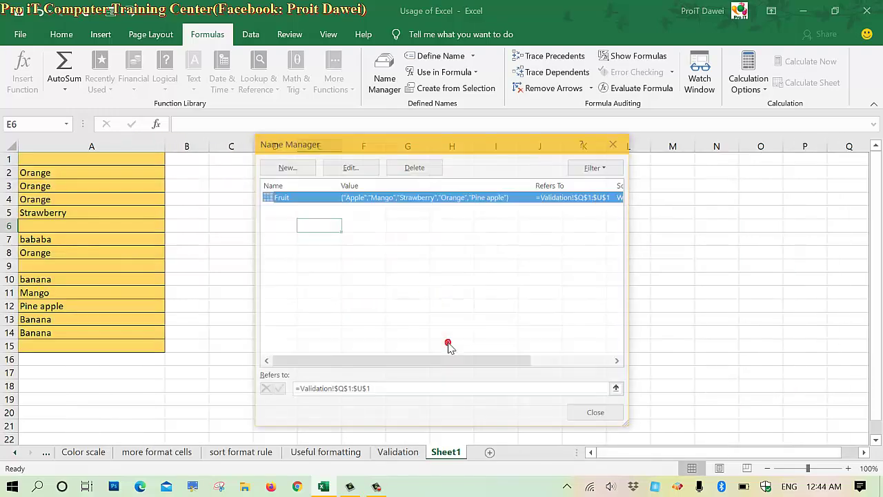
# Type banana into A6 and cancel the validation error, leaving A6 empty
pyautogui.click(583, 415)
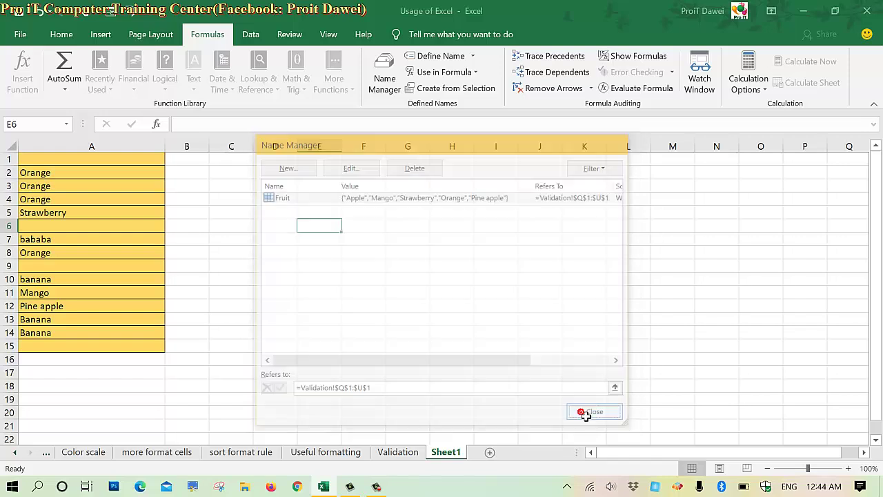
pyautogui.click(329, 331)
pyautogui.click(88, 229)
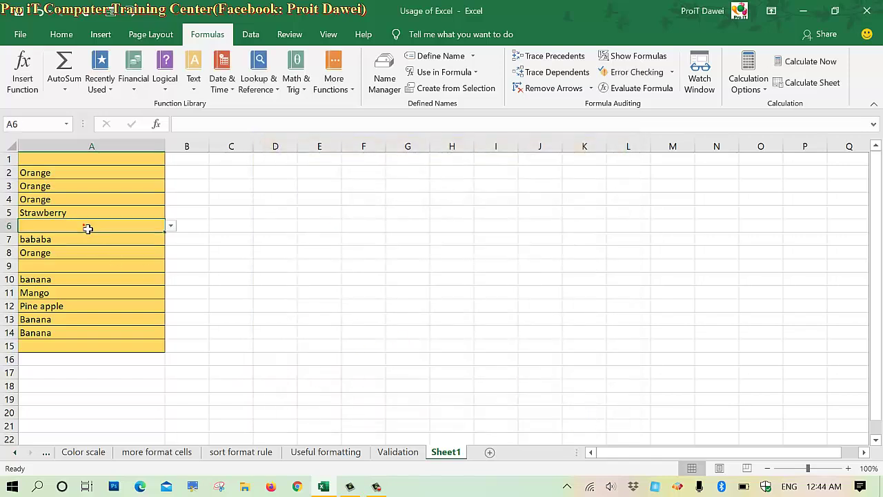
pyautogui.click(170, 226)
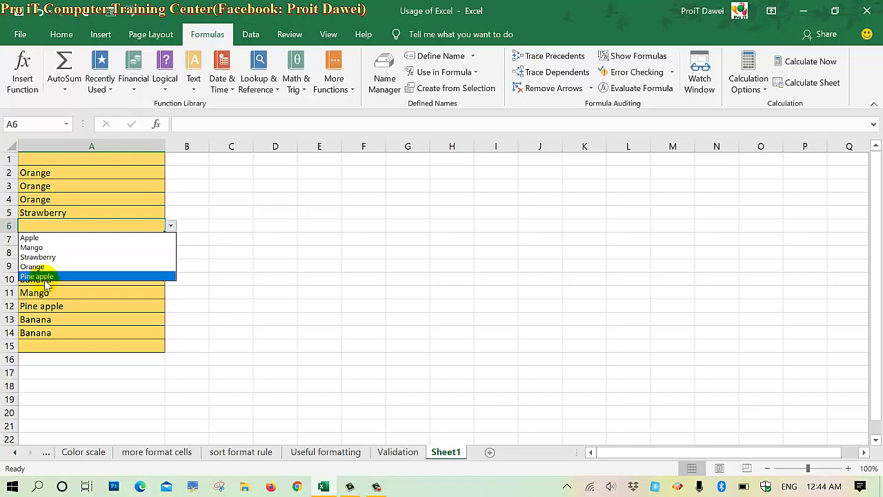
pyautogui.click(50, 222)
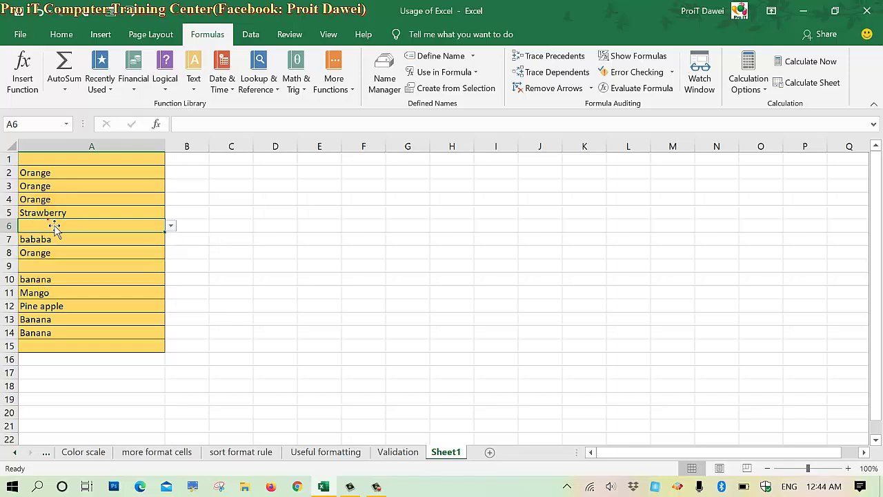
pyautogui.write('banana')
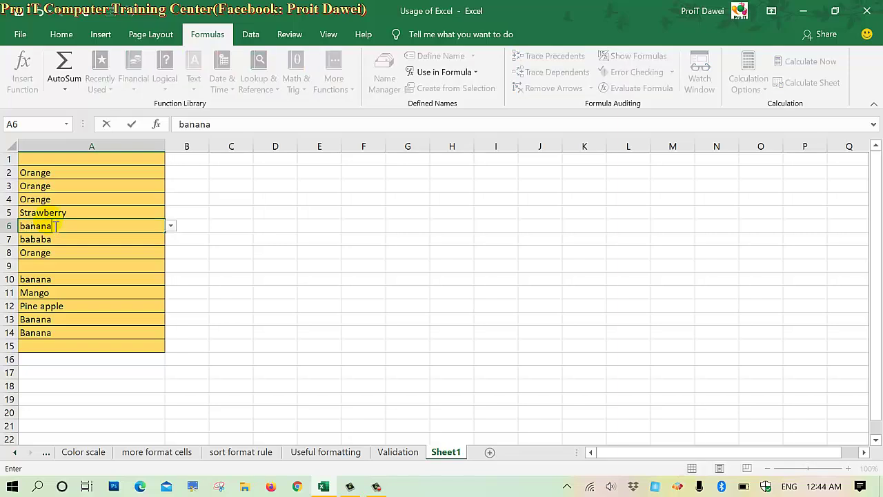
pyautogui.press('Return')
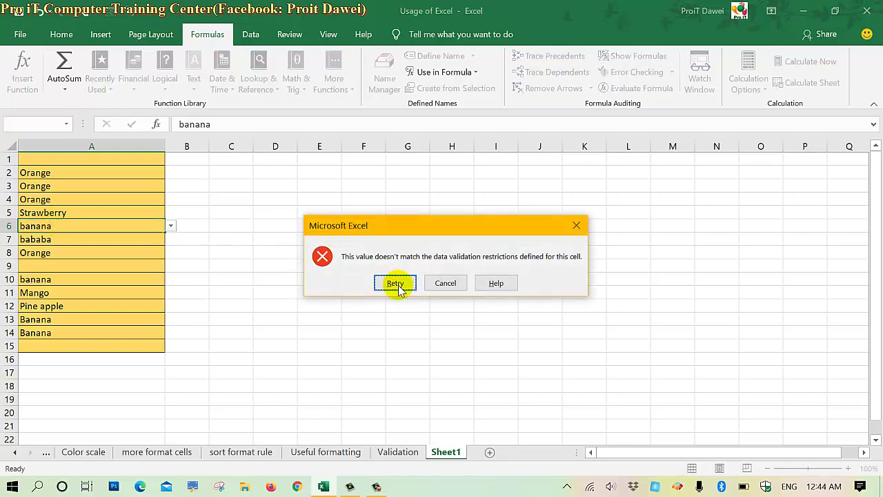
pyautogui.click(434, 285)
# Enter orange in cell A9
pyautogui.click(42, 267)
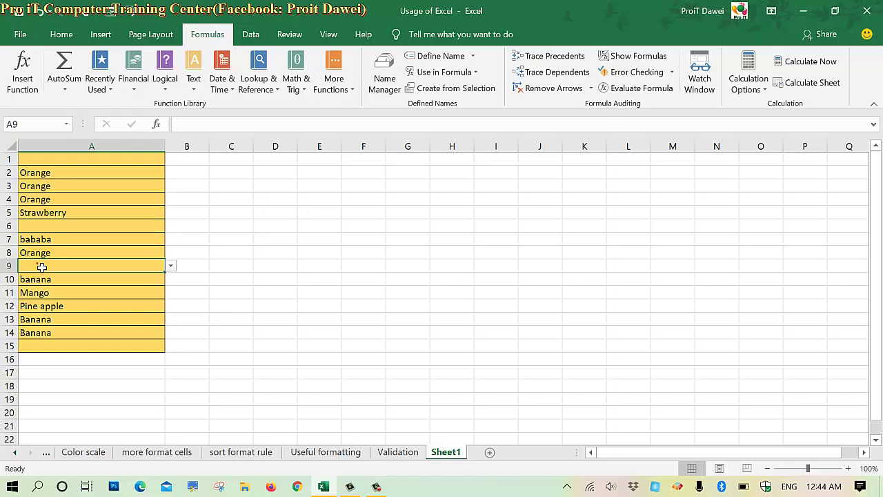
pyautogui.write('orange')
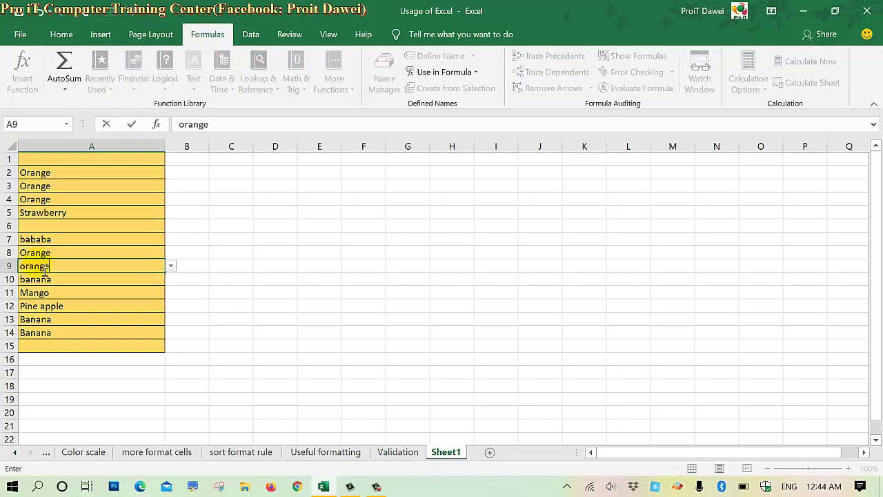
pyautogui.press('Return')
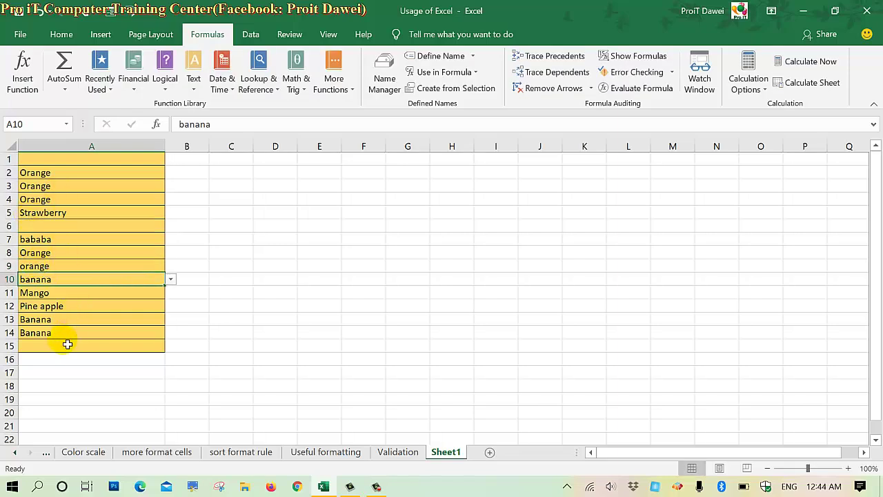
# Try coconut in A14, cancel the rejection so Banana remains, then select A1:A10
pyautogui.click(62, 336)
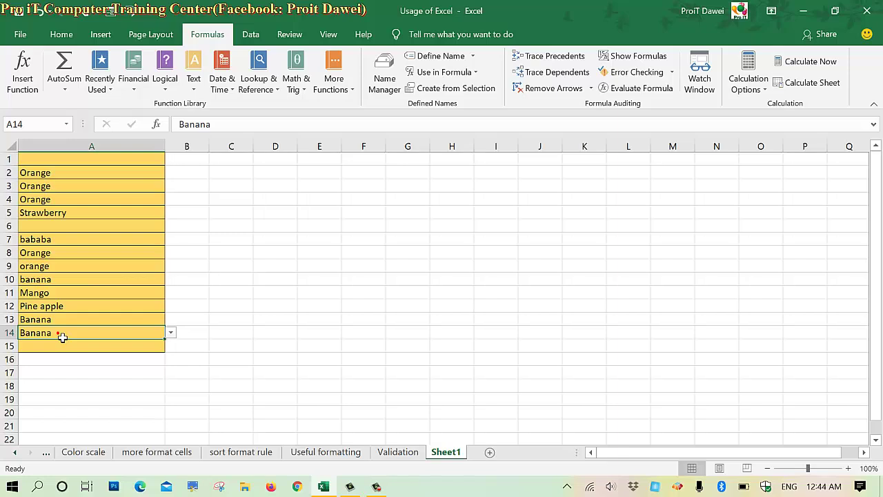
pyautogui.press('BackSpace')
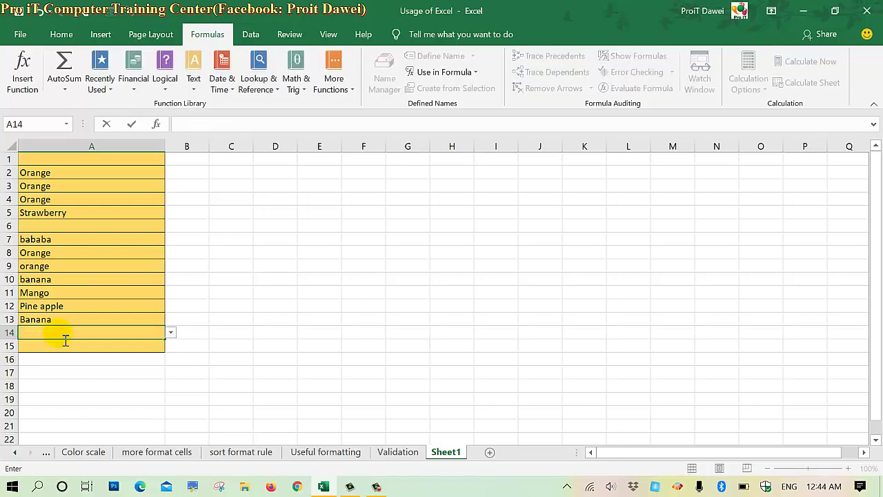
pyautogui.write('coco')
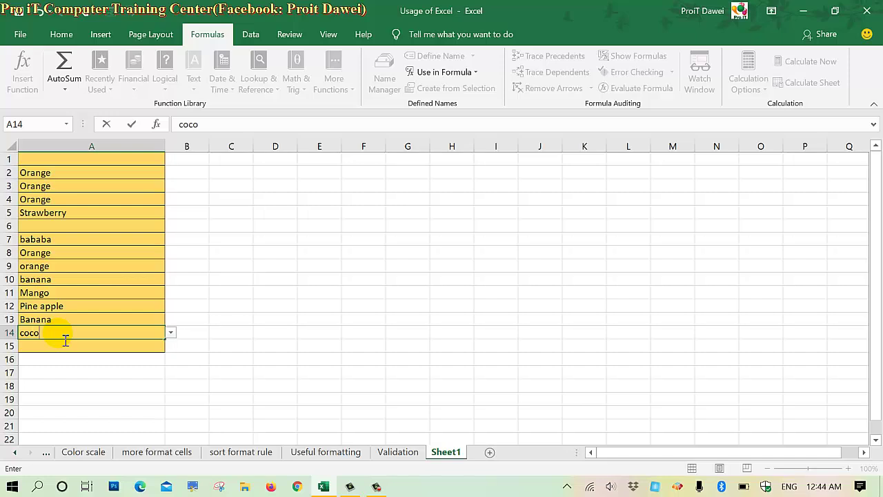
pyautogui.write('nut')
pyautogui.press('Return')
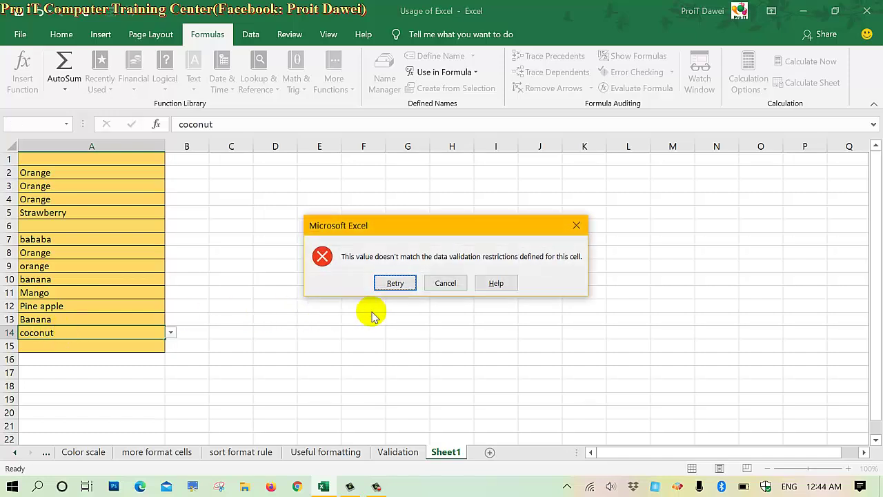
pyautogui.click(443, 285)
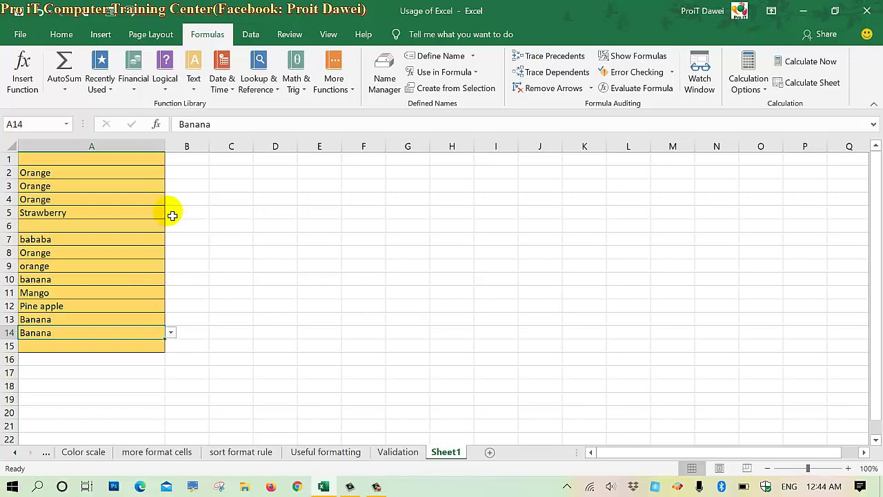
pyautogui.moveTo(124, 160); pyautogui.dragTo(121, 332)
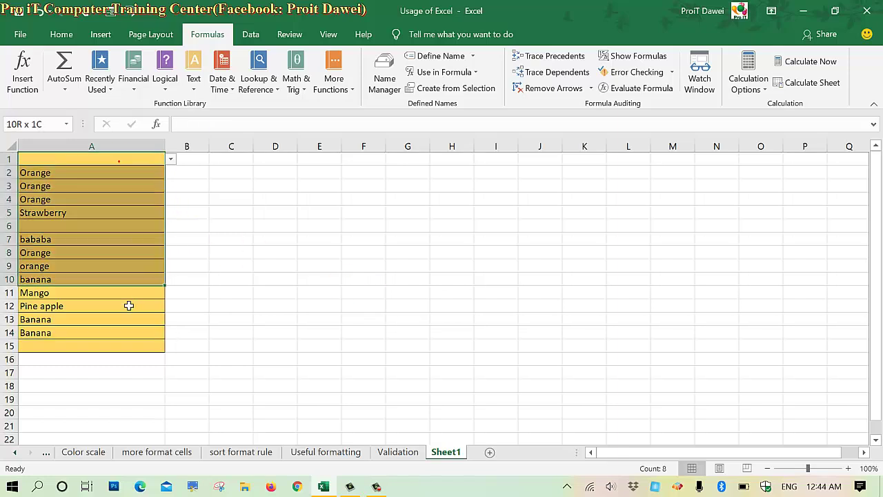
pyautogui.click(155, 200)
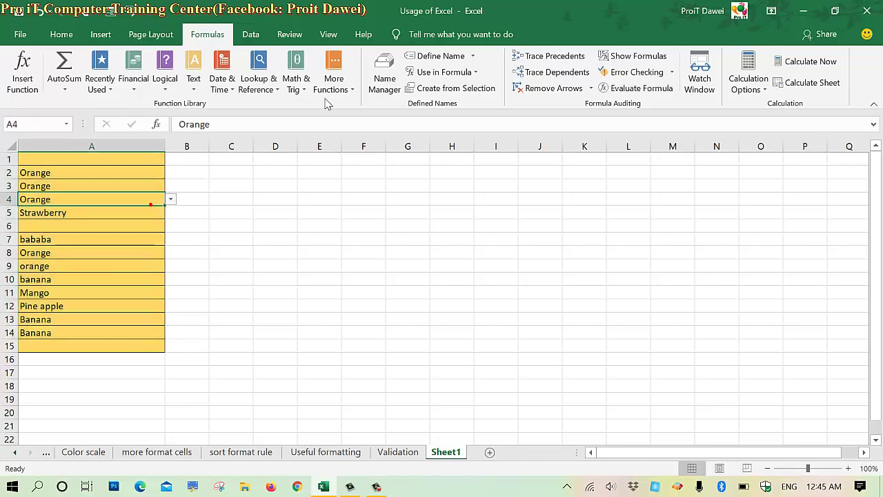
pyautogui.click(384, 76)
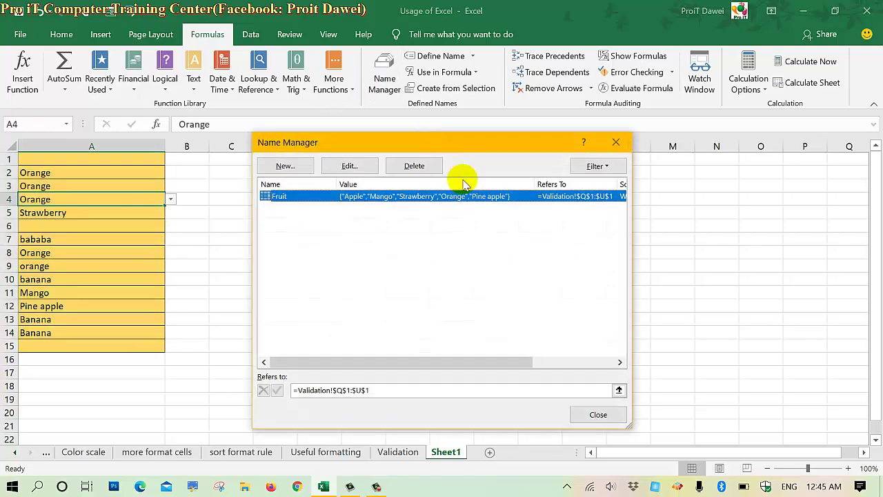
pyautogui.click(354, 168)
pyautogui.click(476, 326)
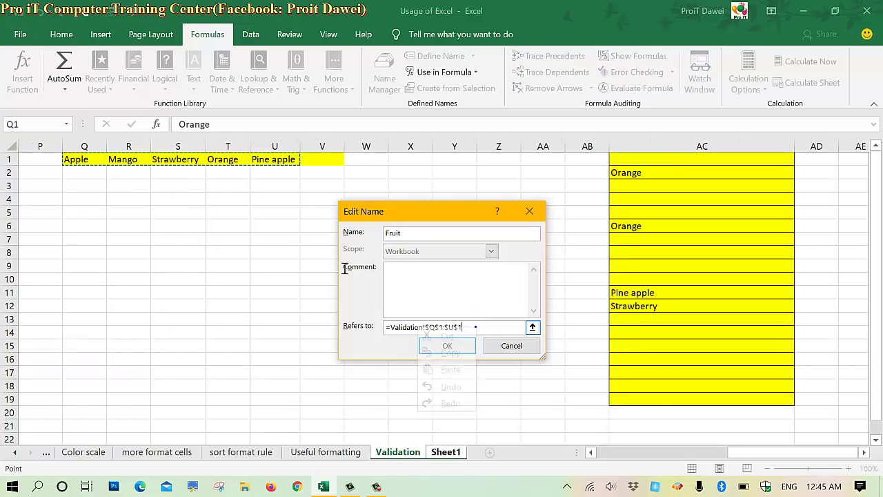
pyautogui.rightClick(418, 329)
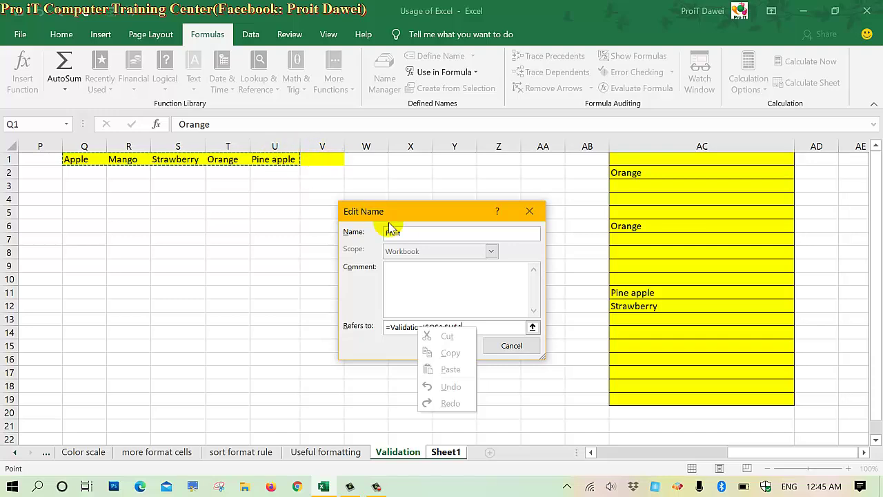
pyautogui.click(464, 291)
pyautogui.click(450, 345)
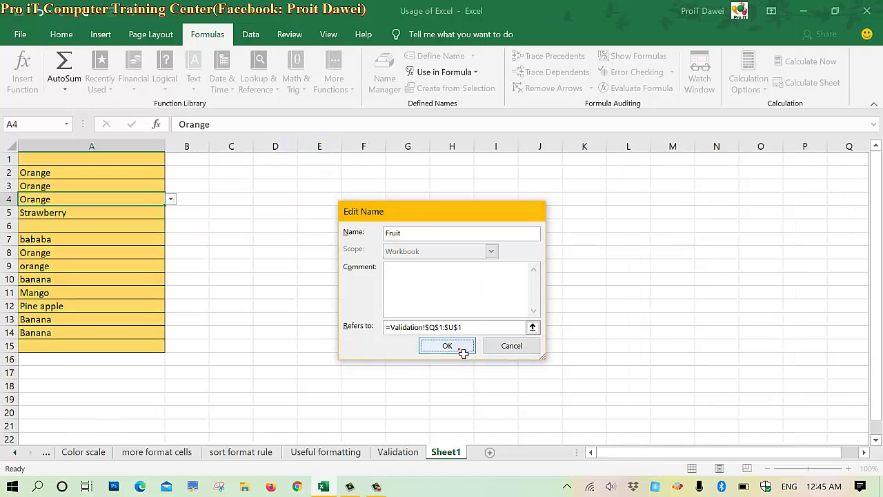
pyautogui.click(595, 415)
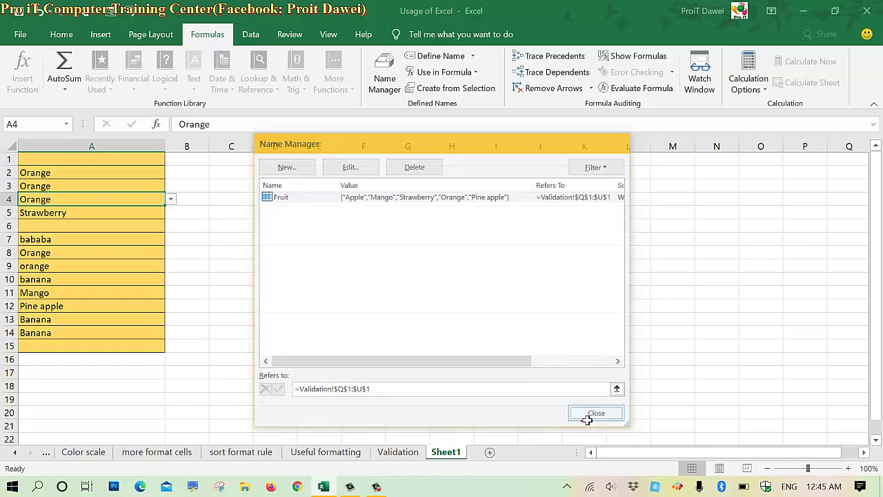
pyautogui.click(108, 231)
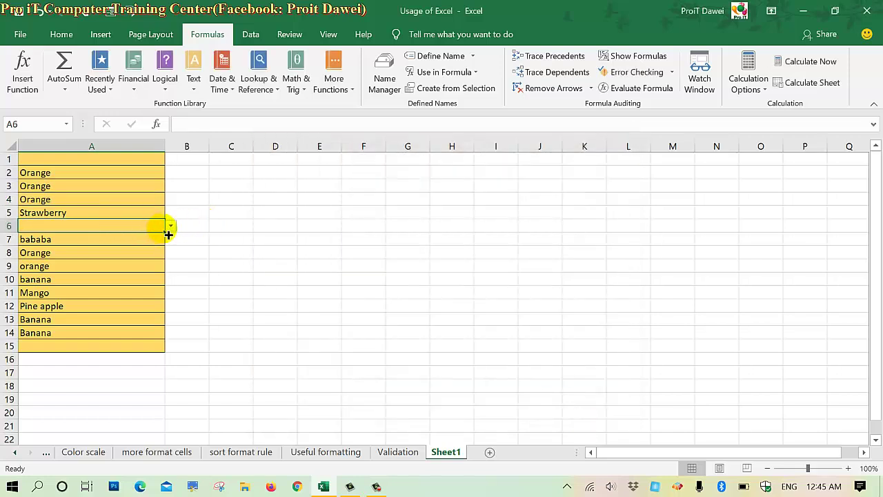
# Type bababa in A6 and banana in A7, cancelling each validation error
pyautogui.click(170, 227)
pyautogui.press('Escape')
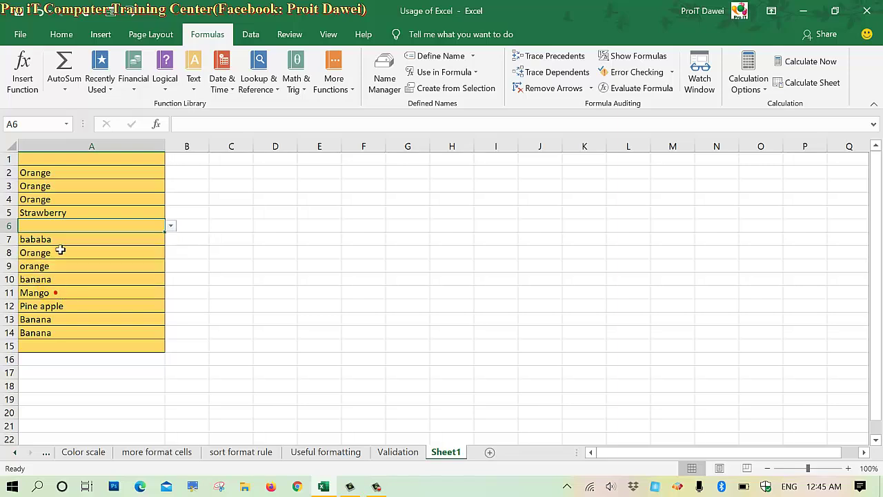
pyautogui.write('bababa')
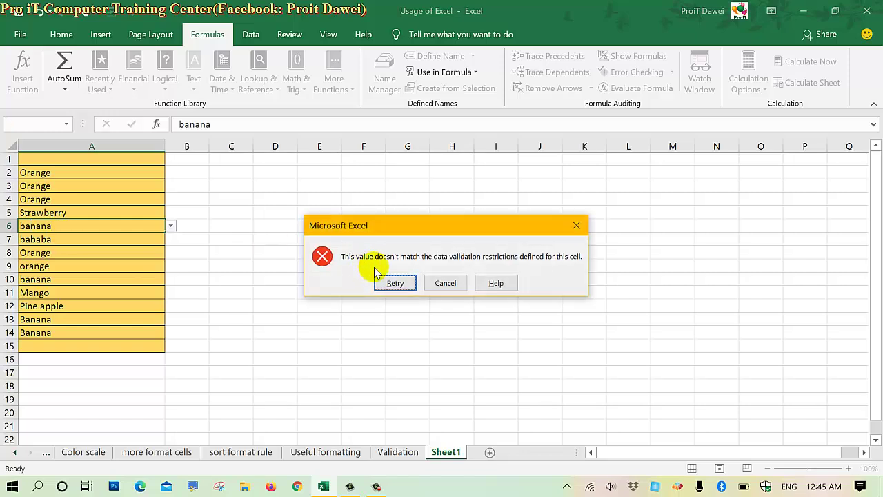
pyautogui.click(451, 284)
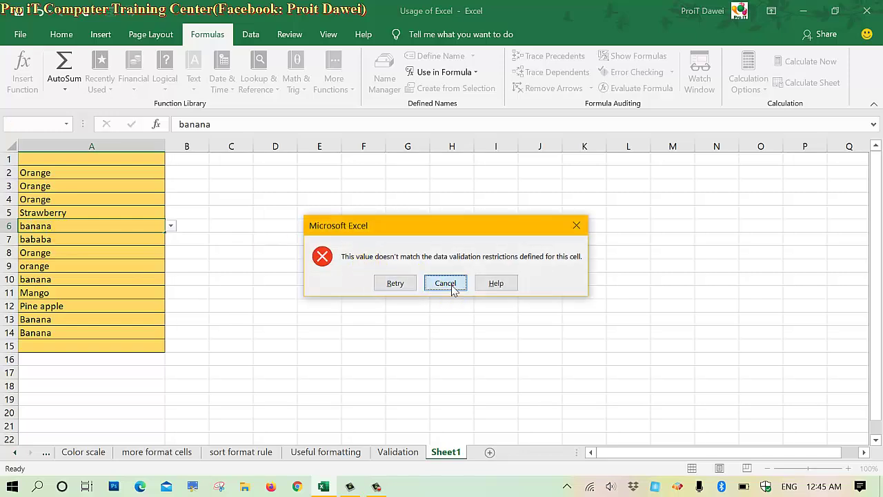
pyautogui.click(83, 245)
pyautogui.write('banana')
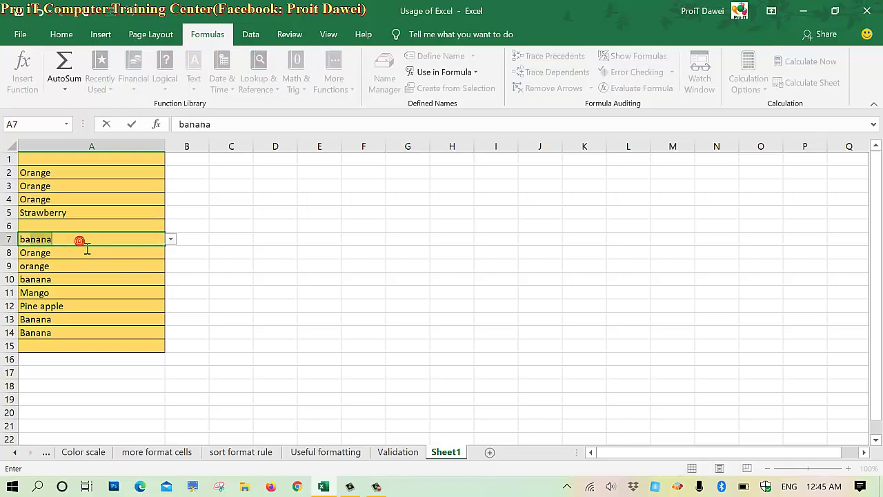
pyautogui.press('Return')
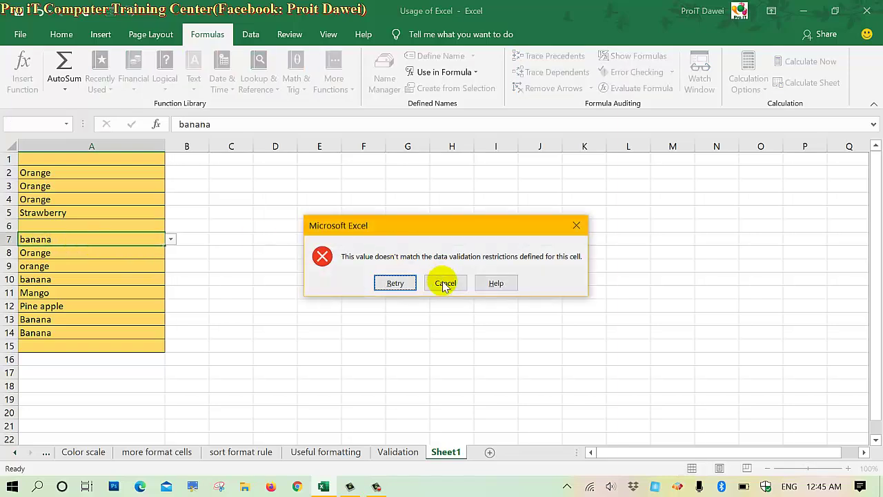
pyautogui.click(445, 283)
# Delete the stray bababa from cell A7
pyautogui.press('Delete')
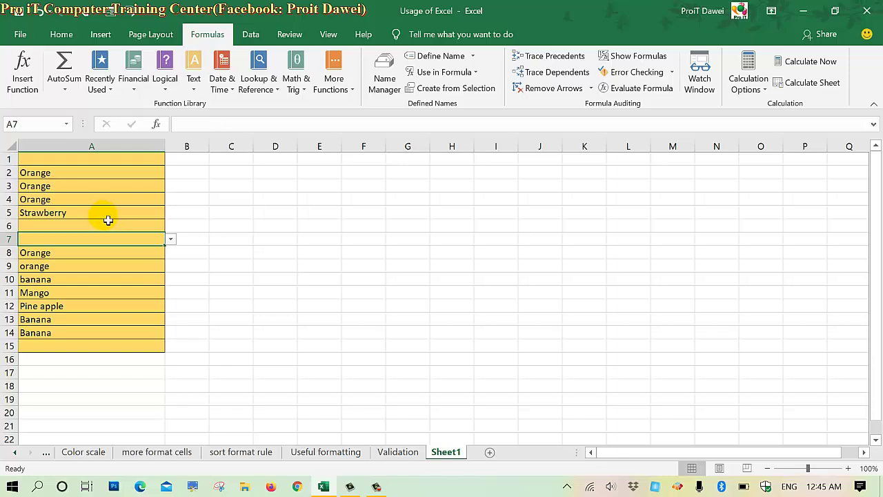
pyautogui.click(53, 279)
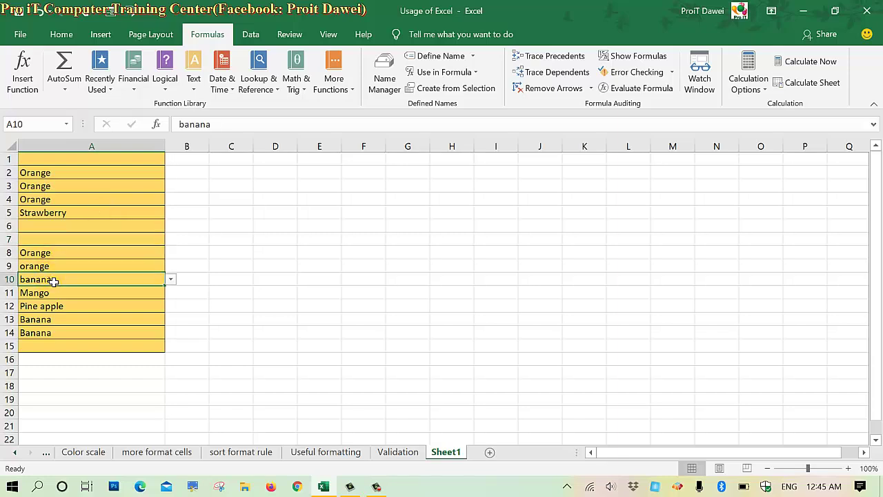
pyautogui.click(187, 254)
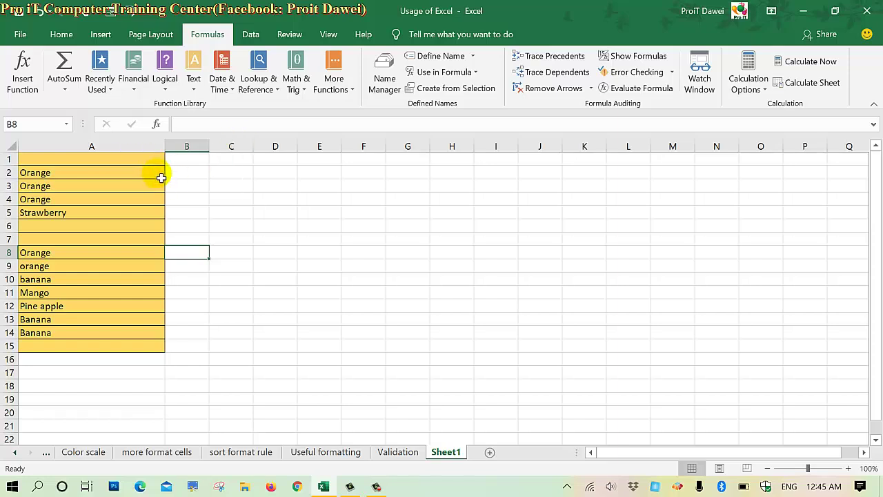
pyautogui.click(149, 163)
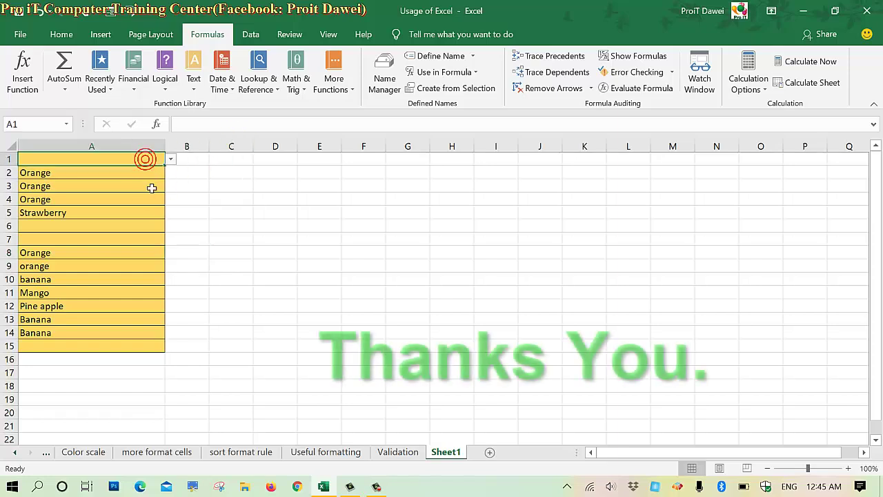